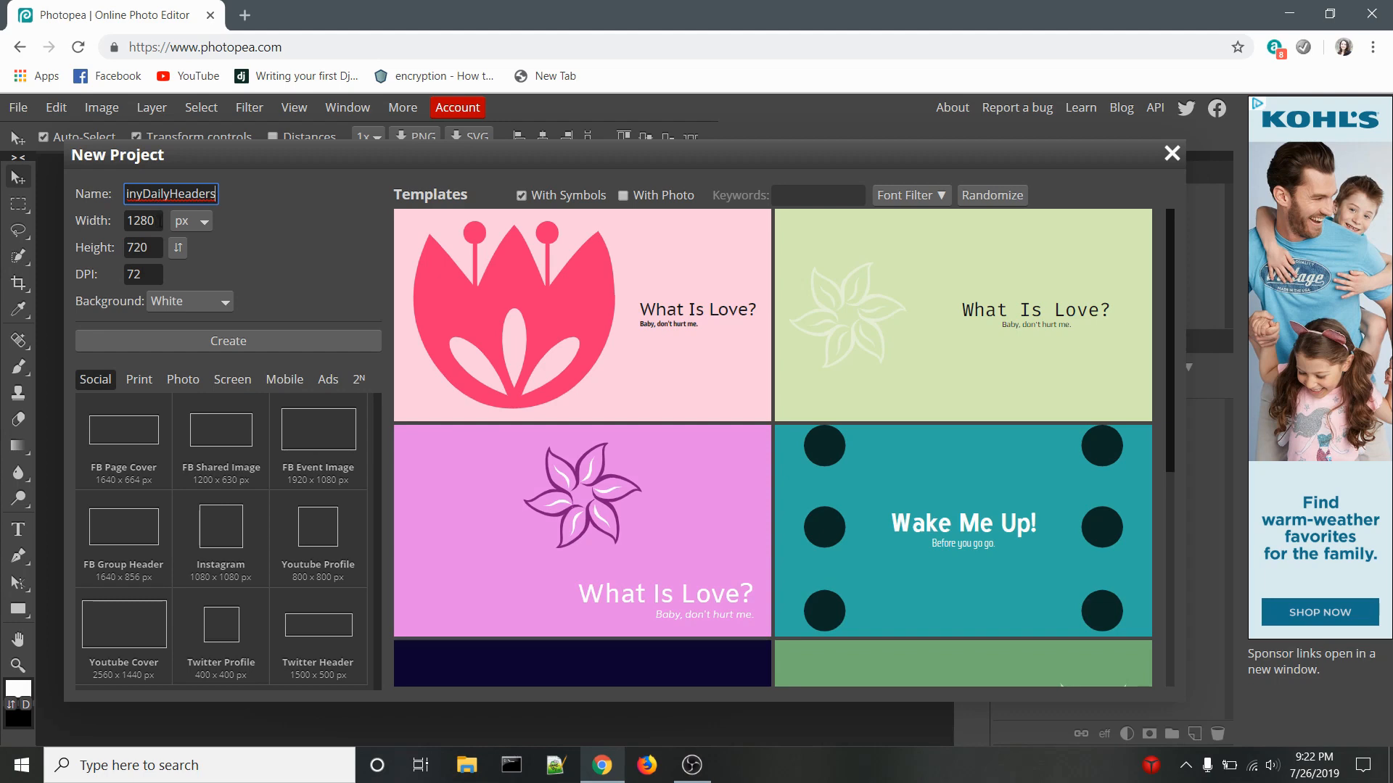
# Set the new project's units to inches, with a width of 3.5 and a height of 4.75
pyautogui.click(190, 221)
pyautogui.click(187, 246)
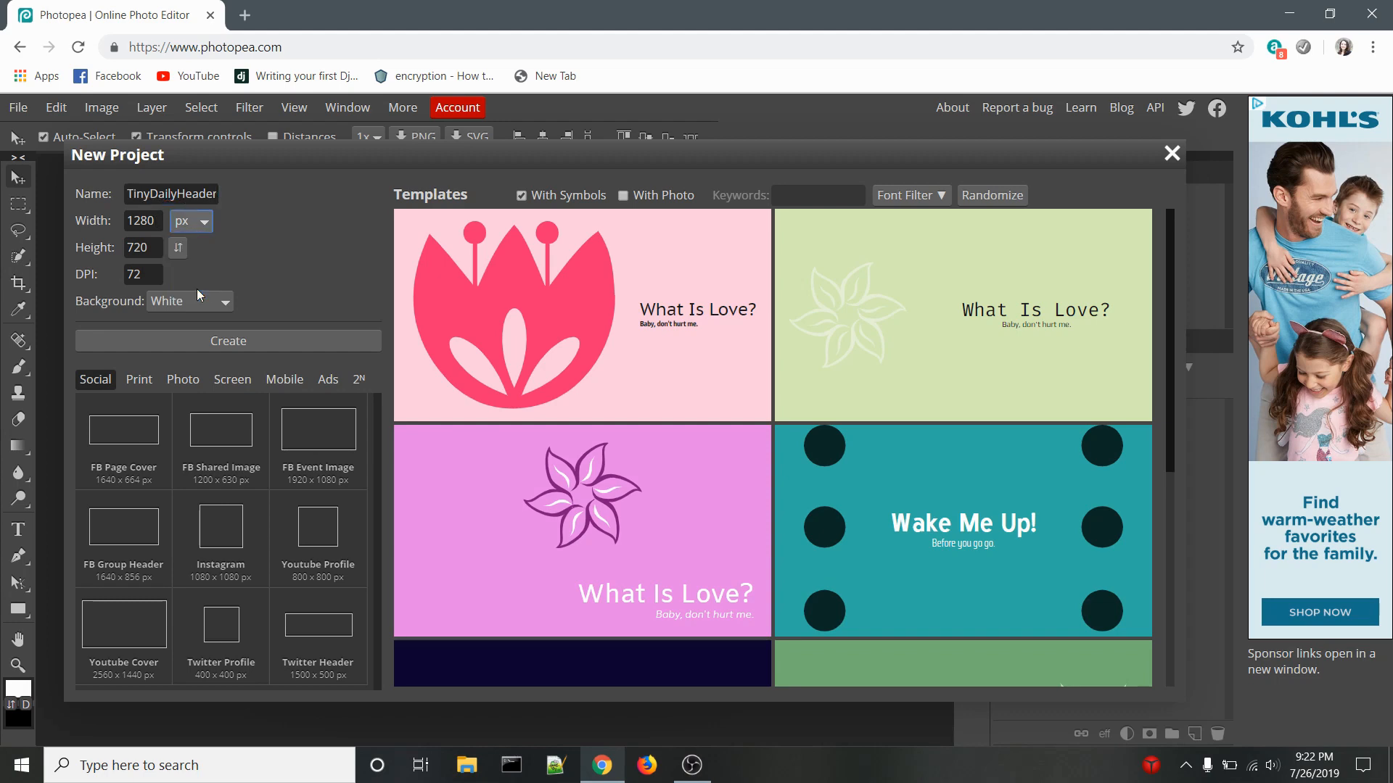
pyautogui.click(142, 221)
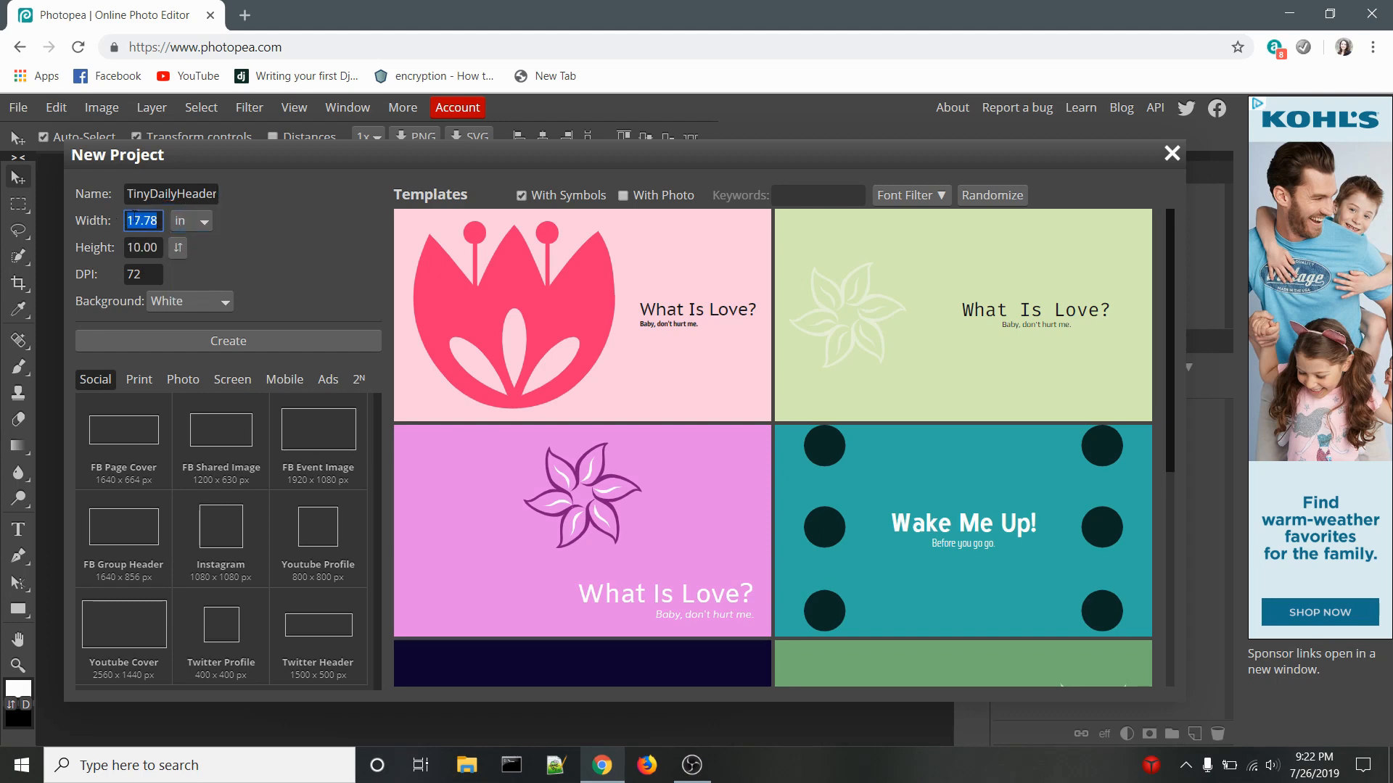
pyautogui.write('3.5')
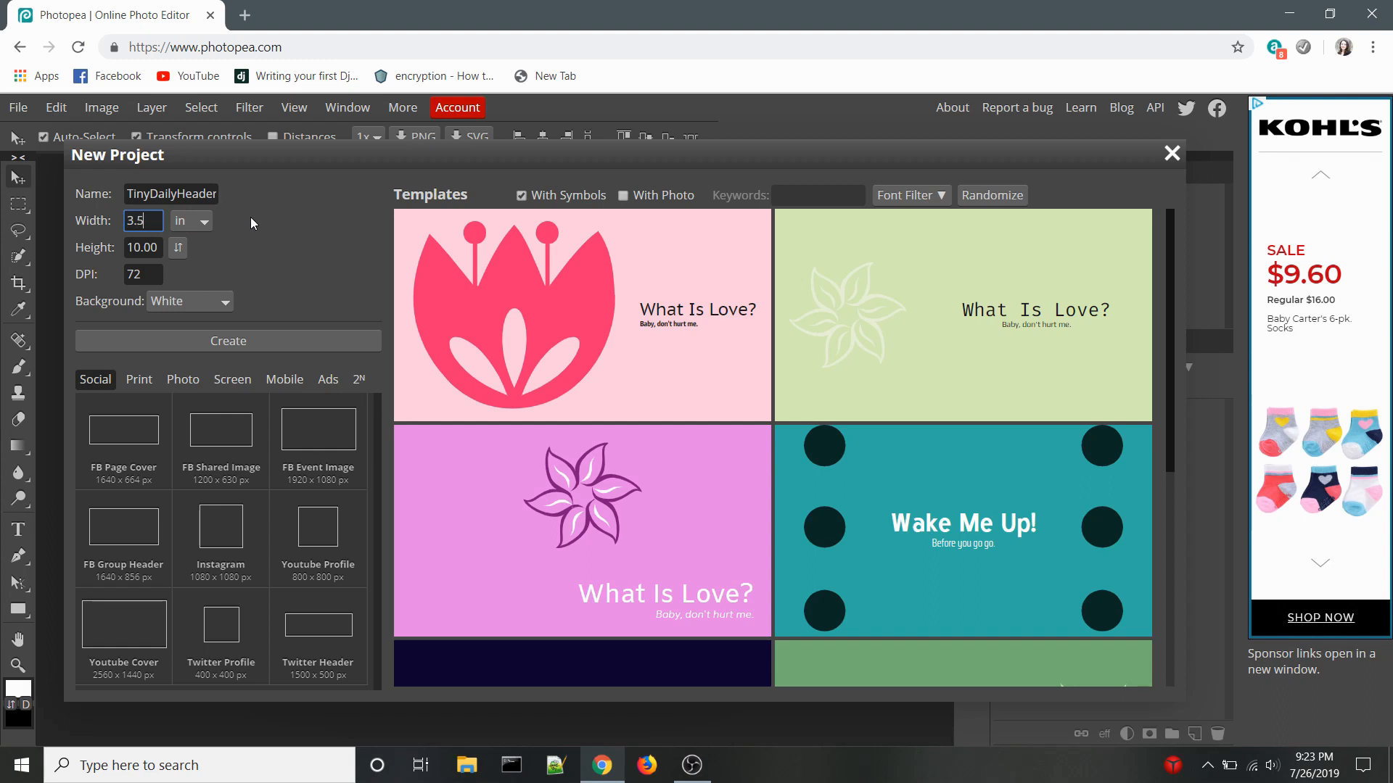
pyautogui.click(149, 248)
pyautogui.write('4.75')
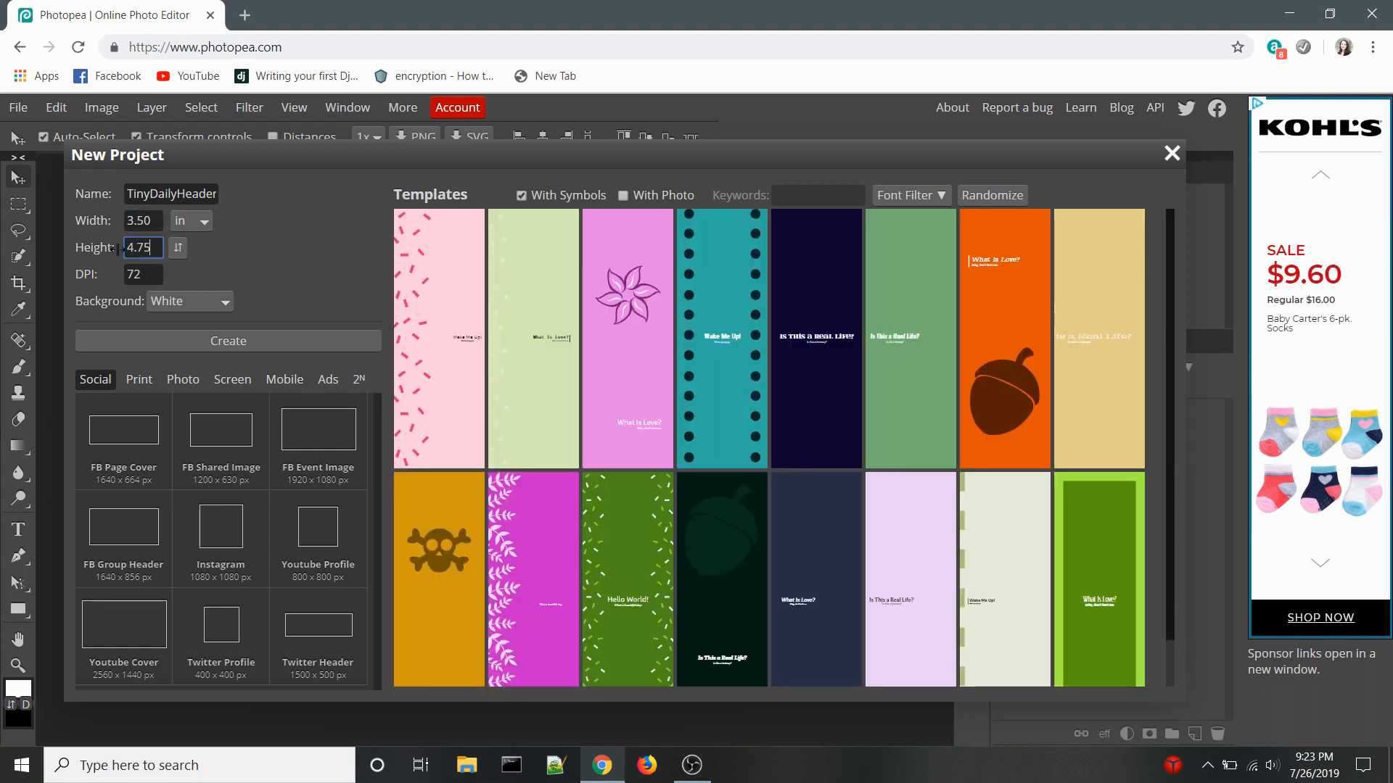
# Set the resolution to 300 DPI and the background to Transparent, and create the project
pyautogui.click(143, 275)
pyautogui.write('3')
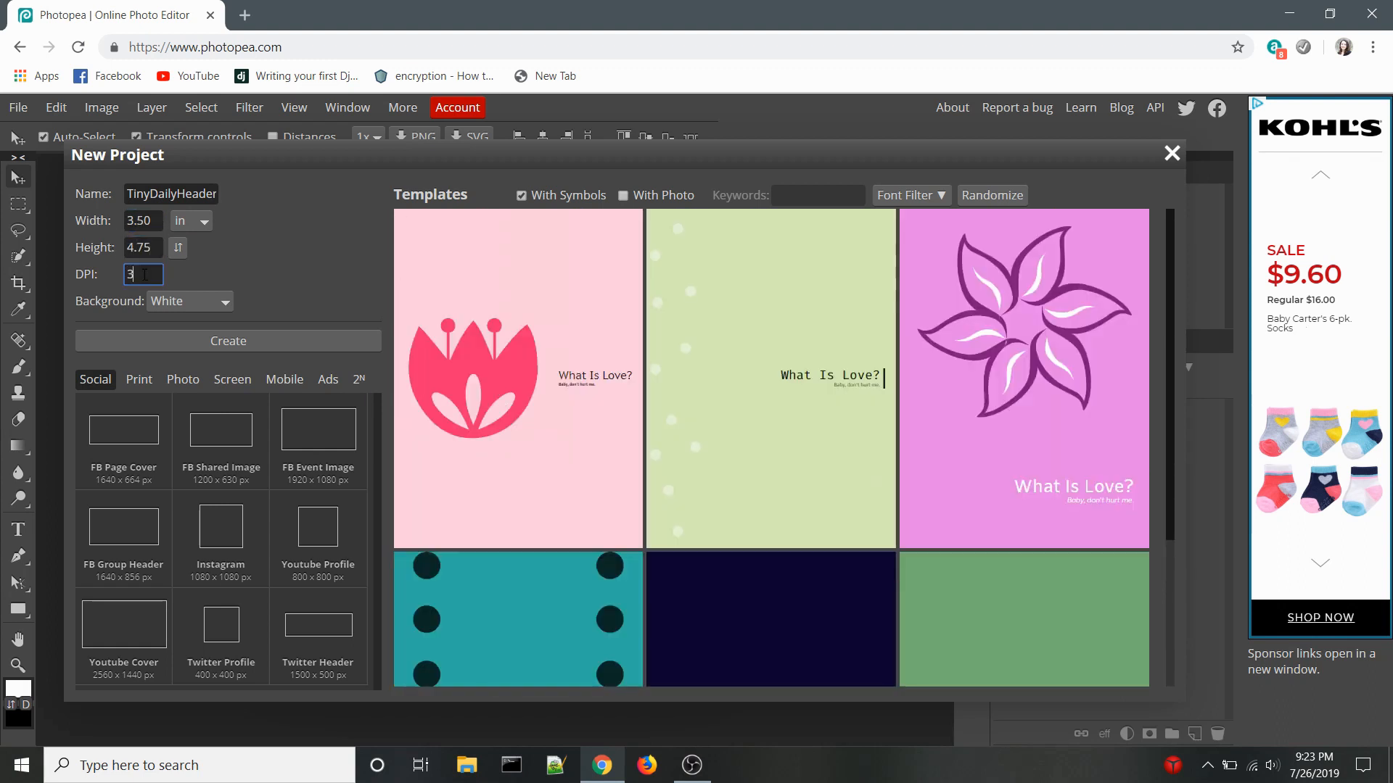
pyautogui.write('00')
pyautogui.click(182, 301)
pyautogui.click(183, 337)
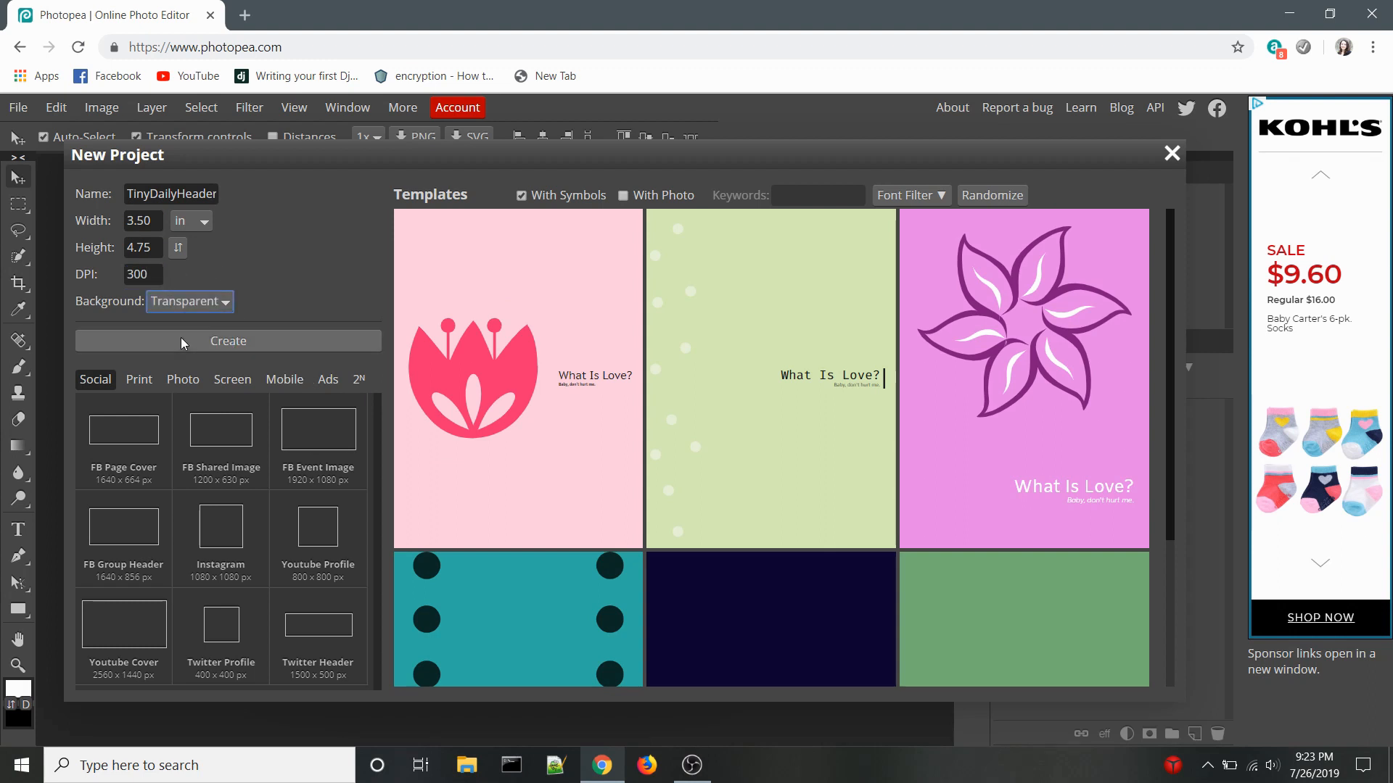
pyautogui.click(279, 341)
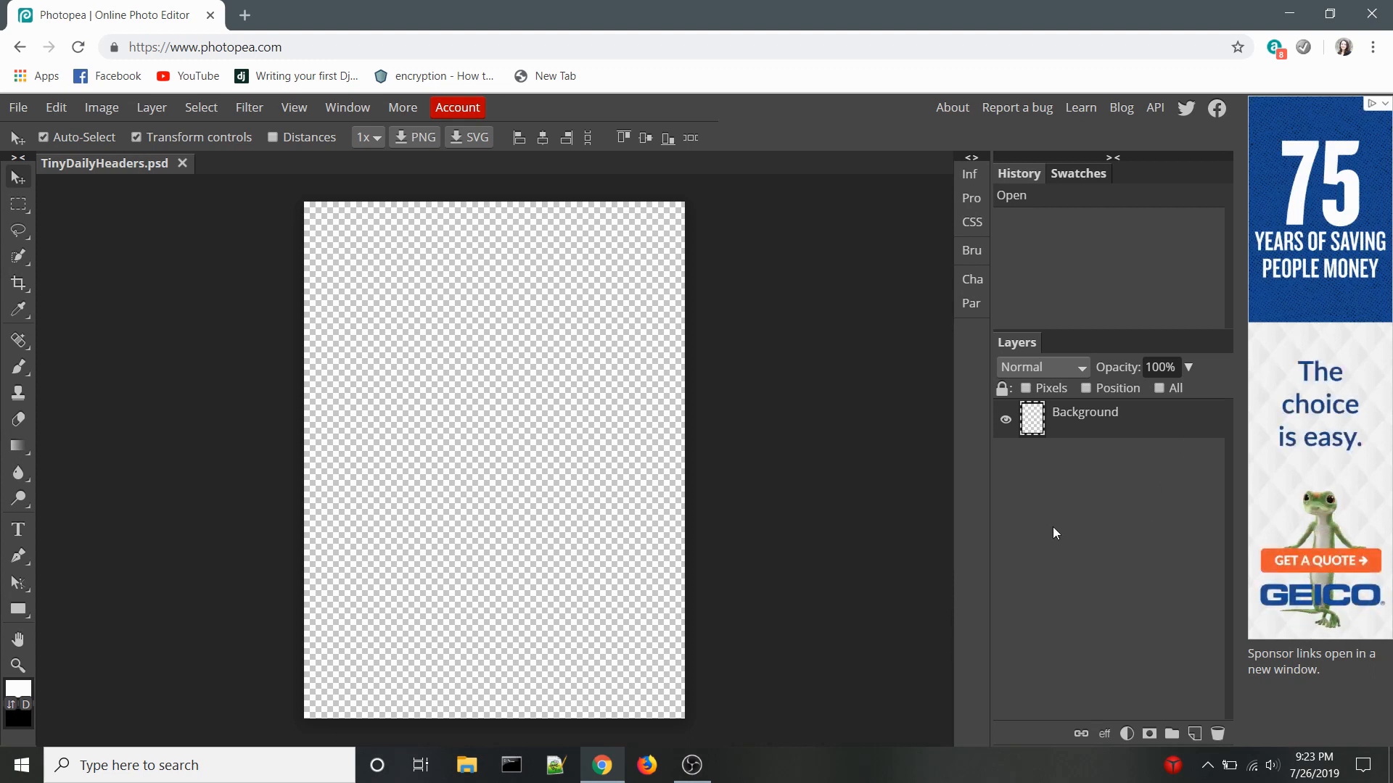
# Start a text layer in the upper-left area of the page with a font size of 100 px
pyautogui.click(25, 534)
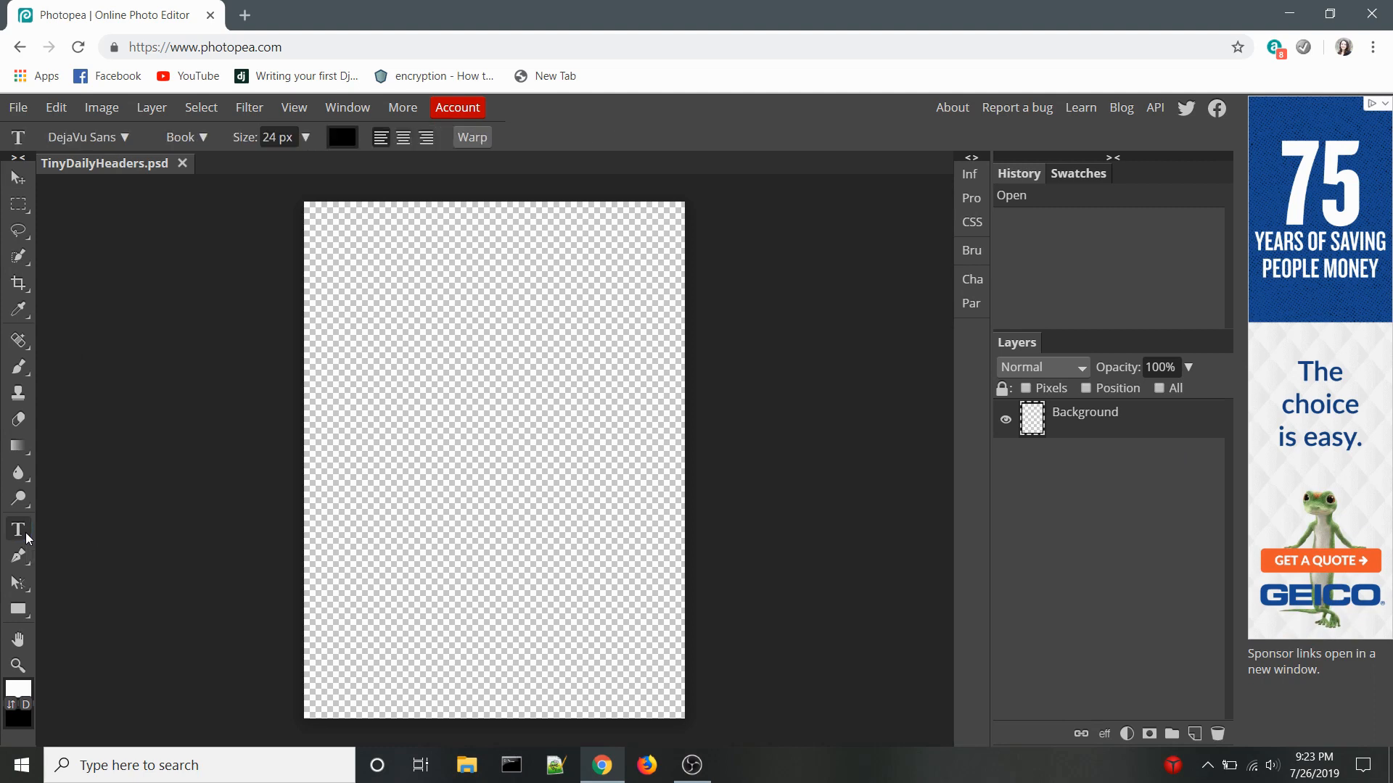
pyautogui.click(347, 335)
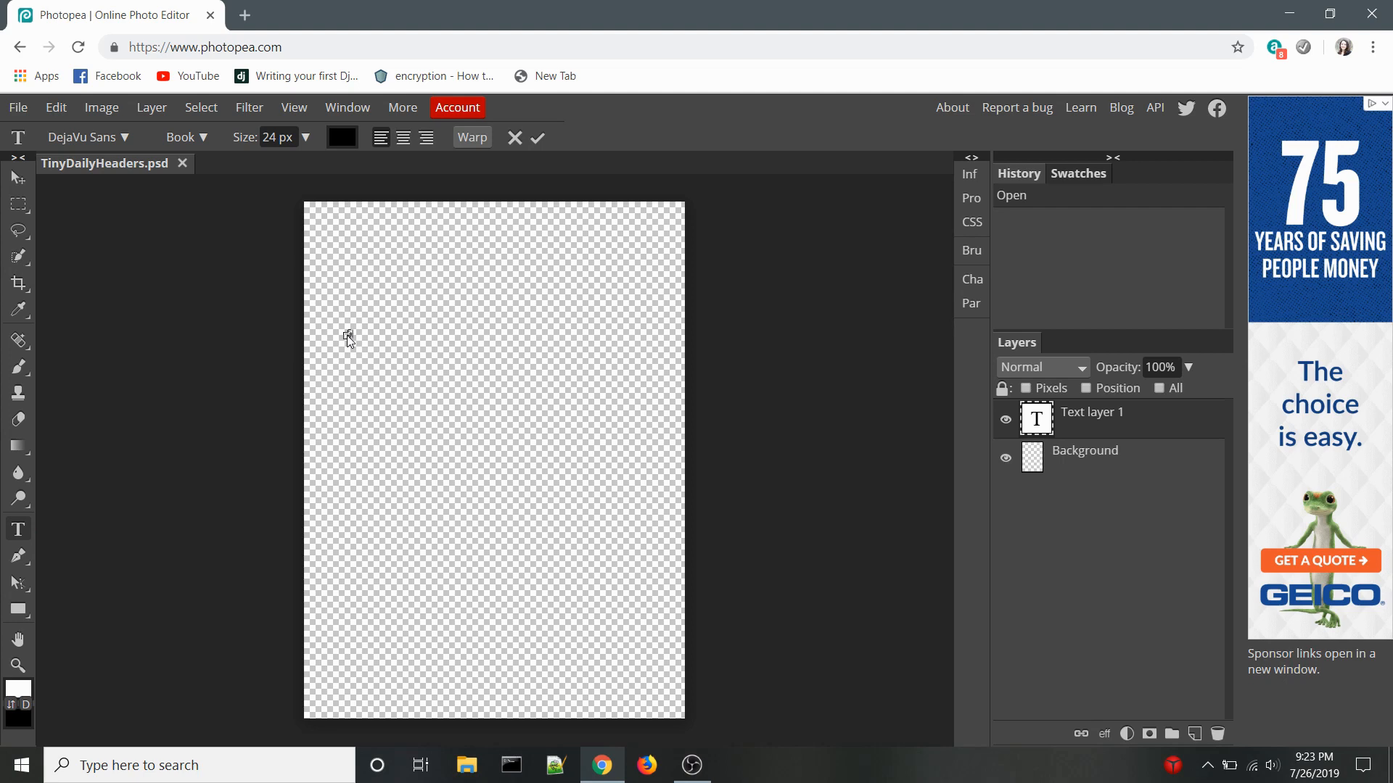
pyautogui.click(305, 137)
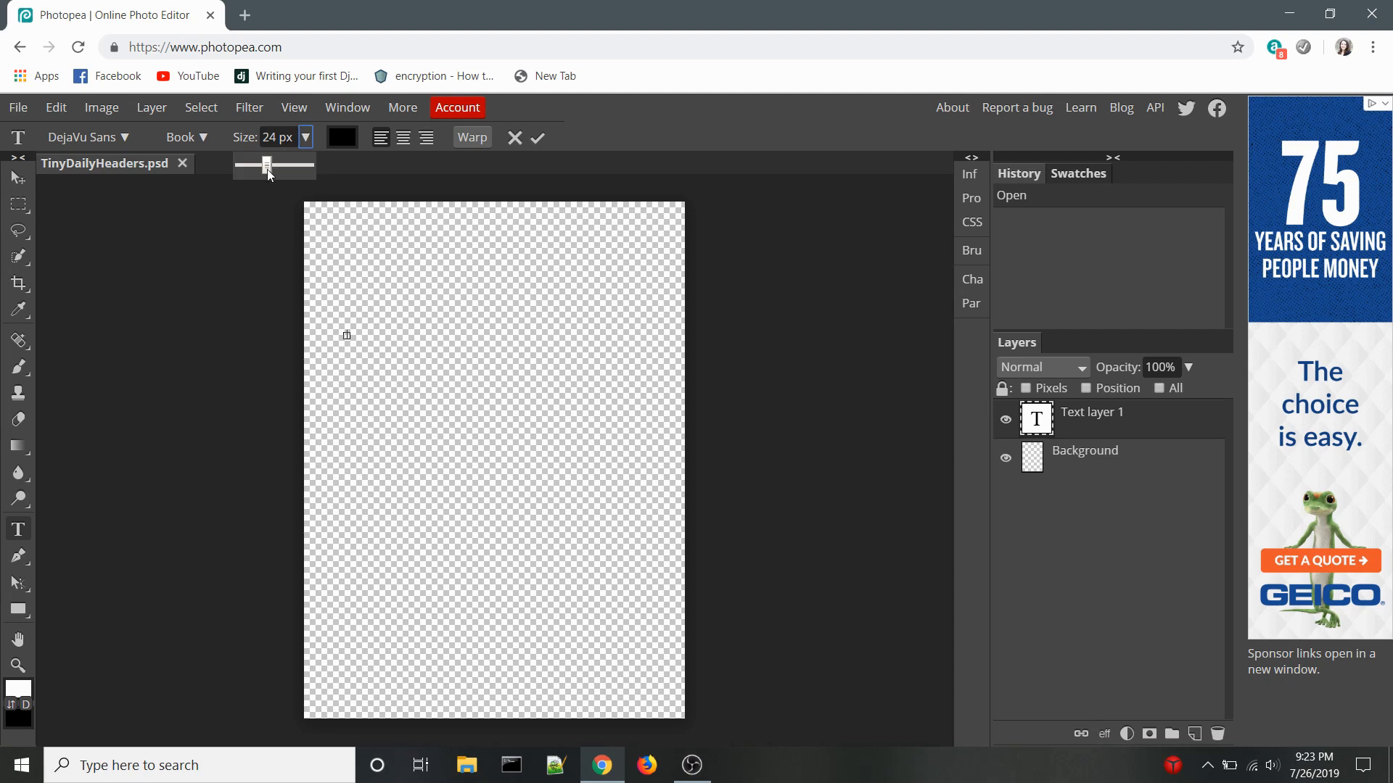
pyautogui.moveTo(295, 173); pyautogui.dragTo(279, 173)
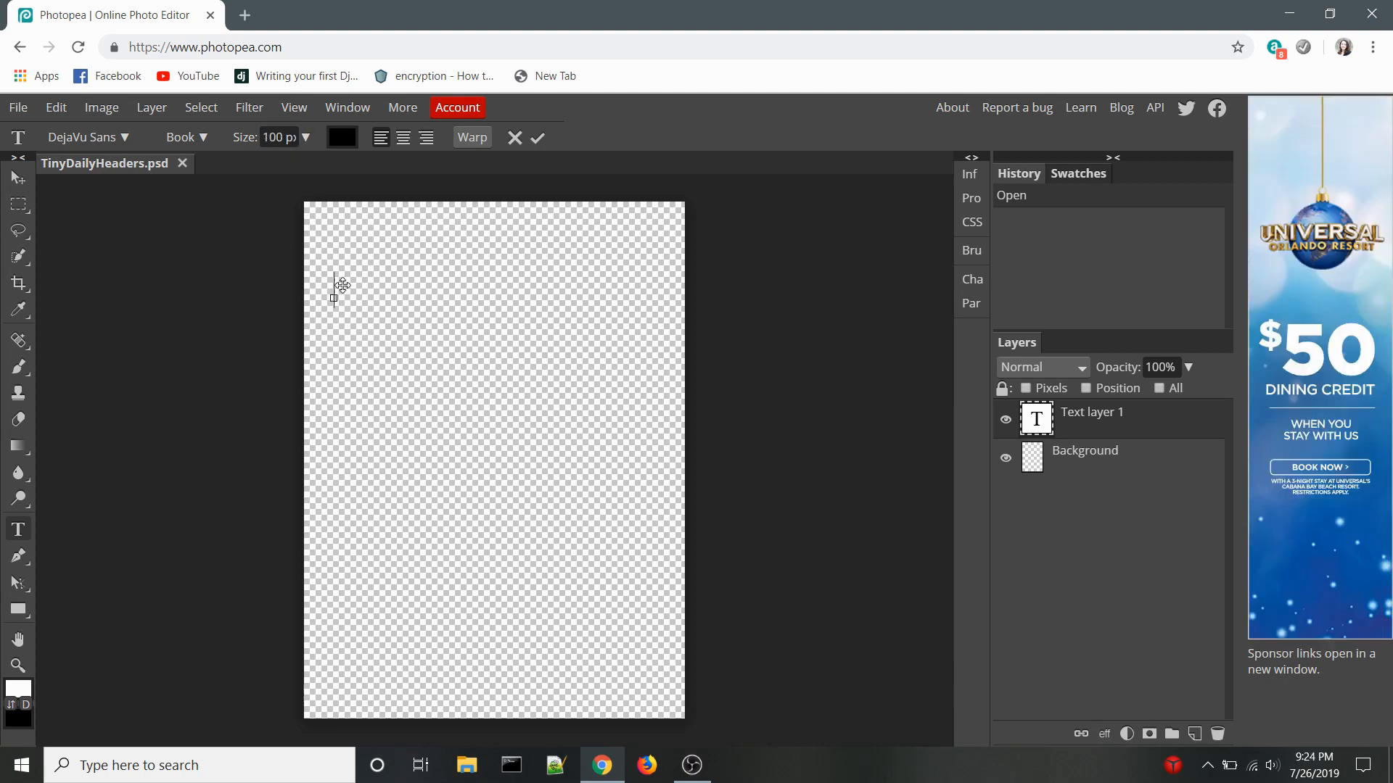
# Enter the weekdays Sunday through Saturday in the text layer, one per line, and commit the text
pyautogui.write('Sunday')
pyautogui.press('Return')
pyautogui.write('Monday')
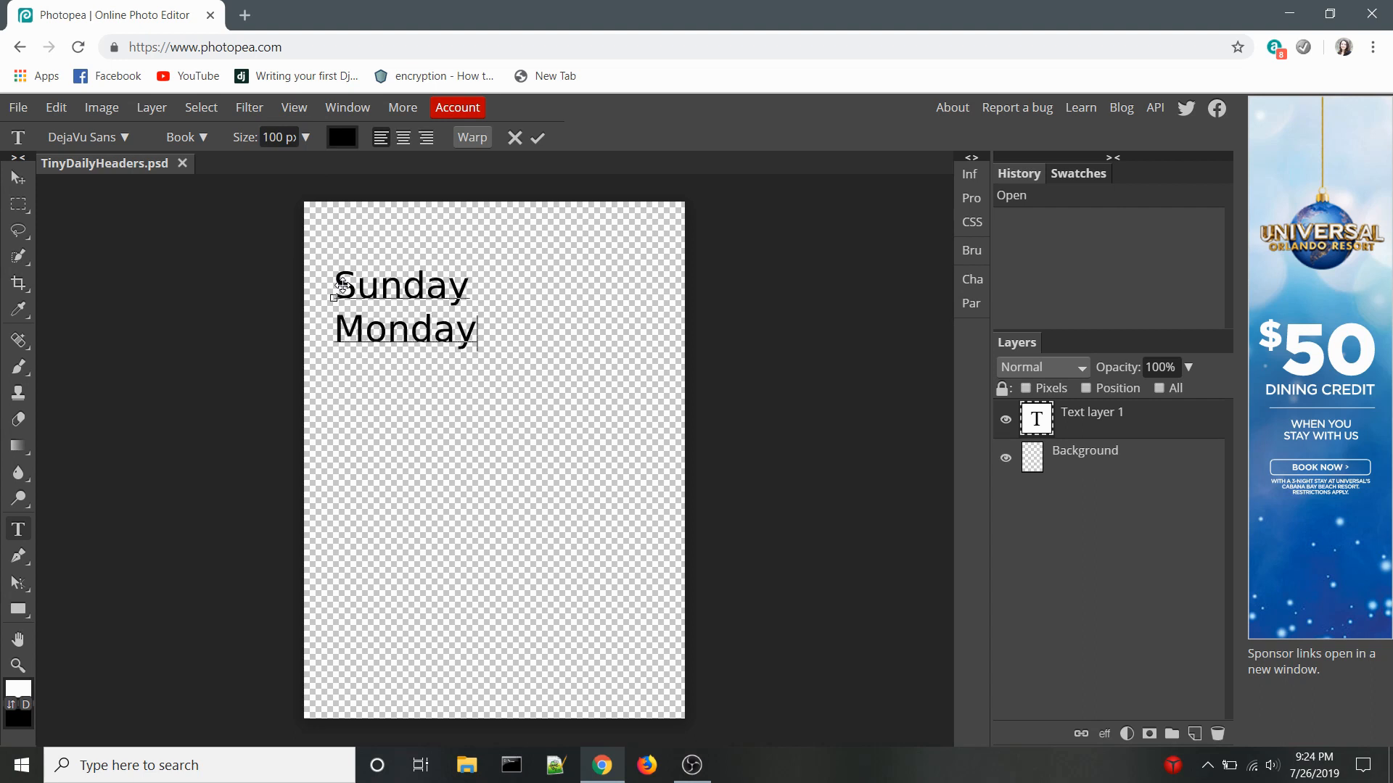
pyautogui.press('Return')
pyautogui.write('T')
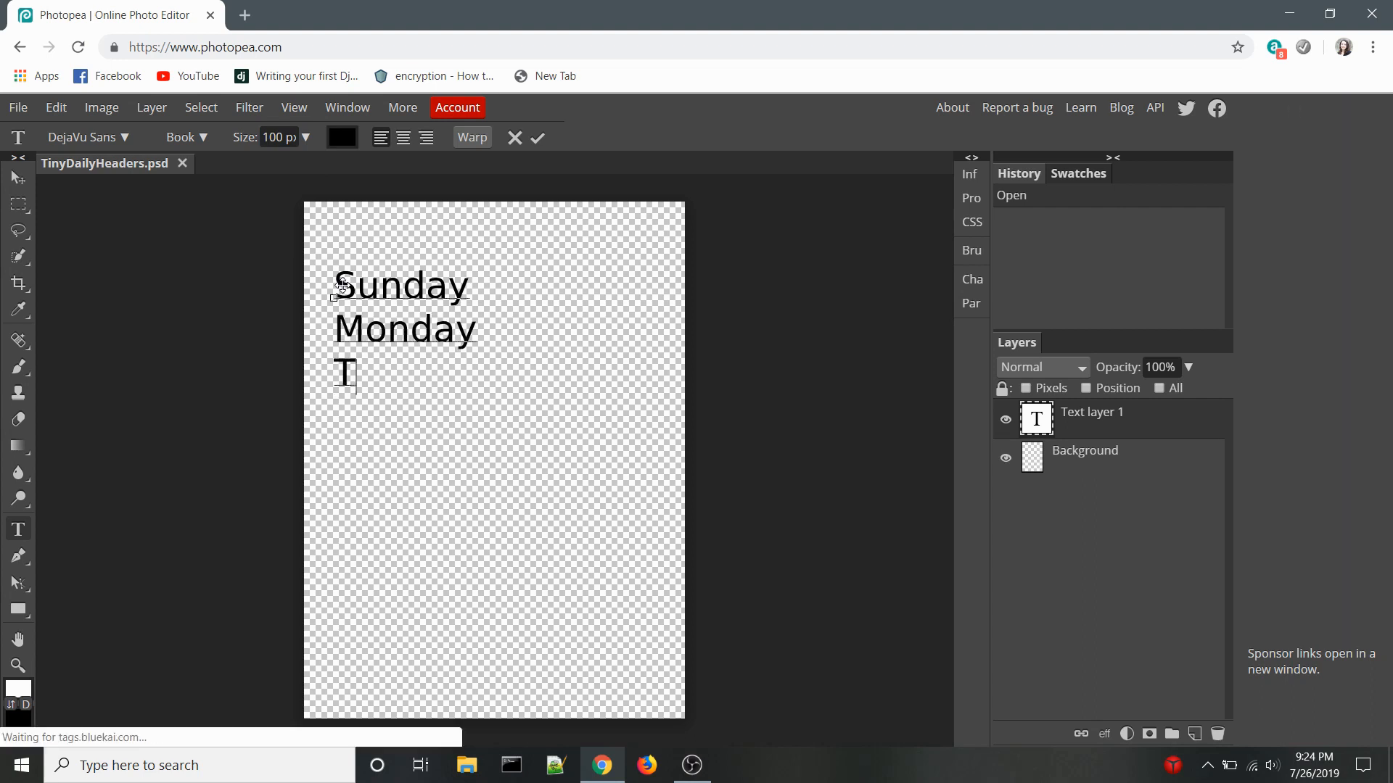
pyautogui.write('uesday')
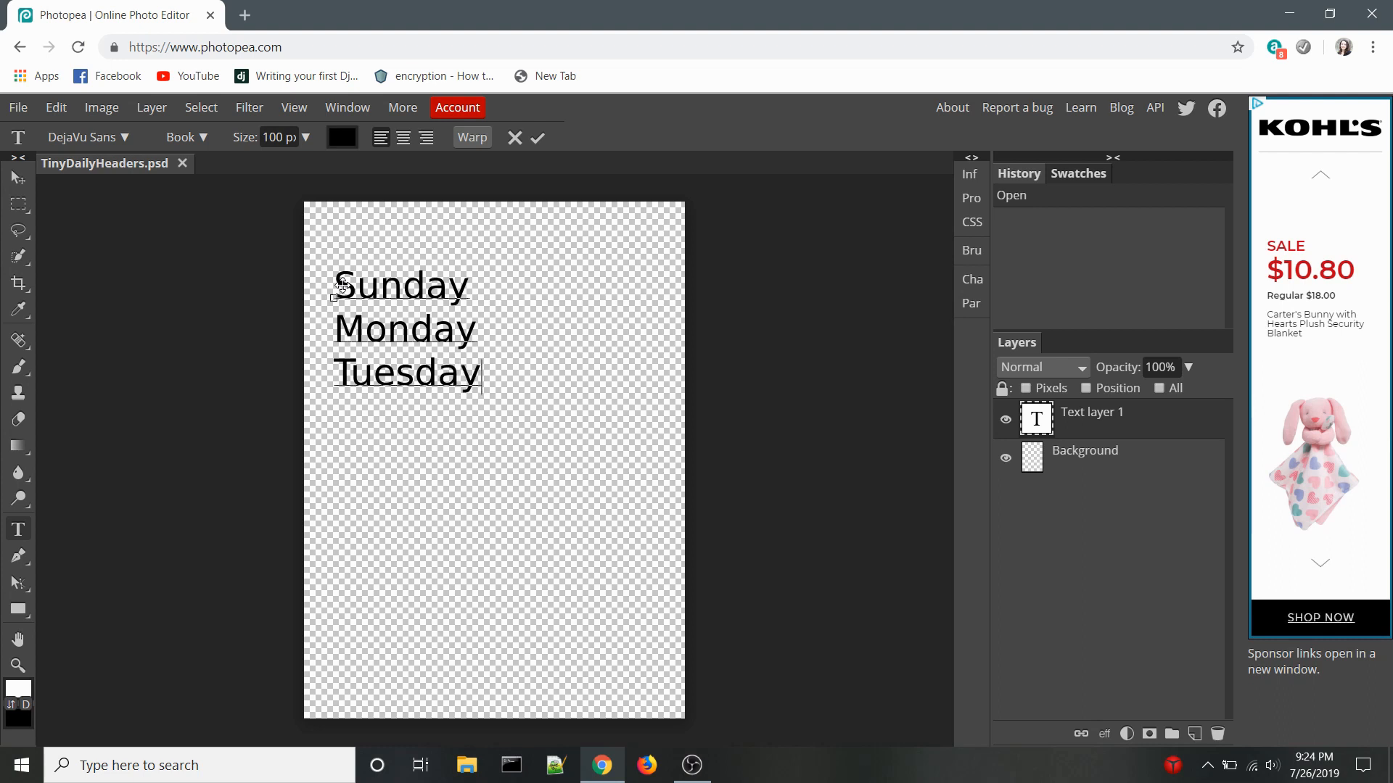
pyautogui.press('Return')
pyautogui.write('Wednesday')
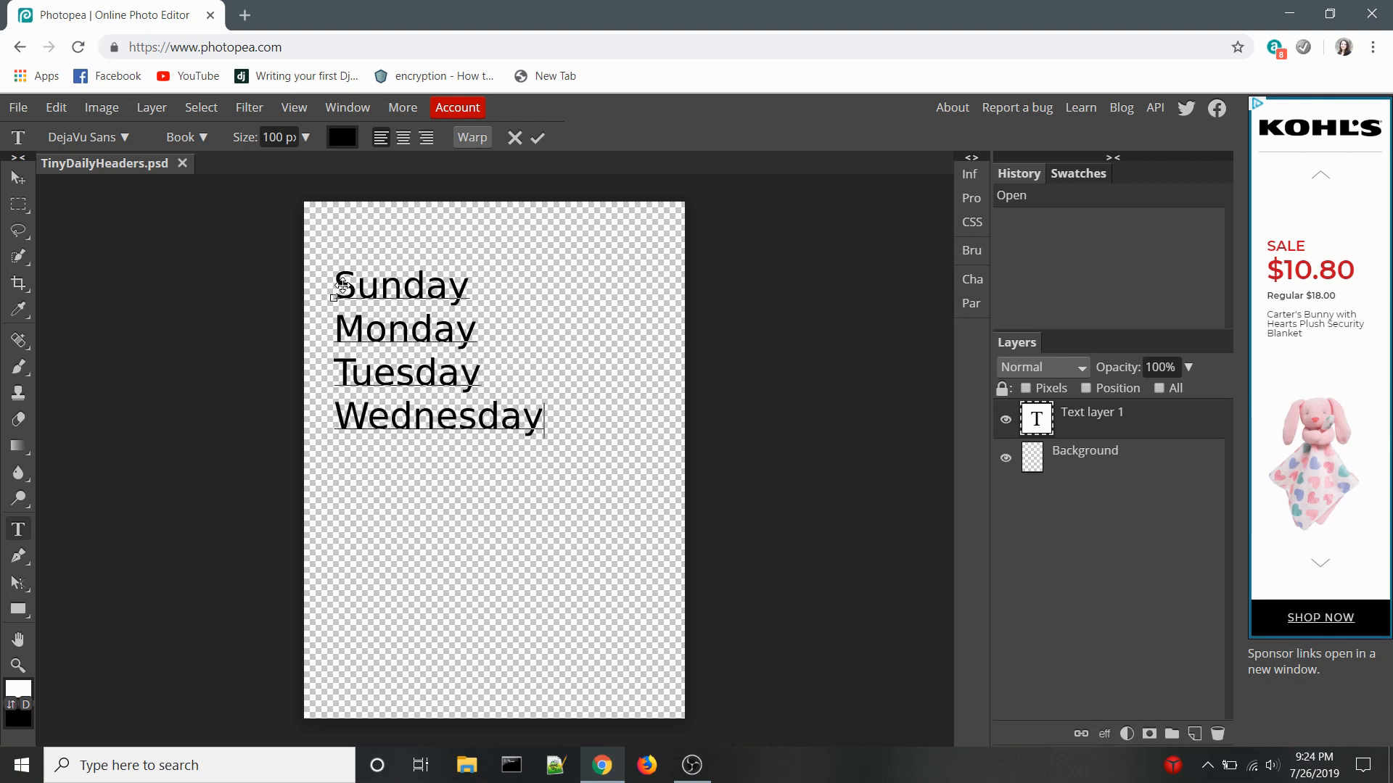
pyautogui.press('Return')
pyautogui.write('Thursday')
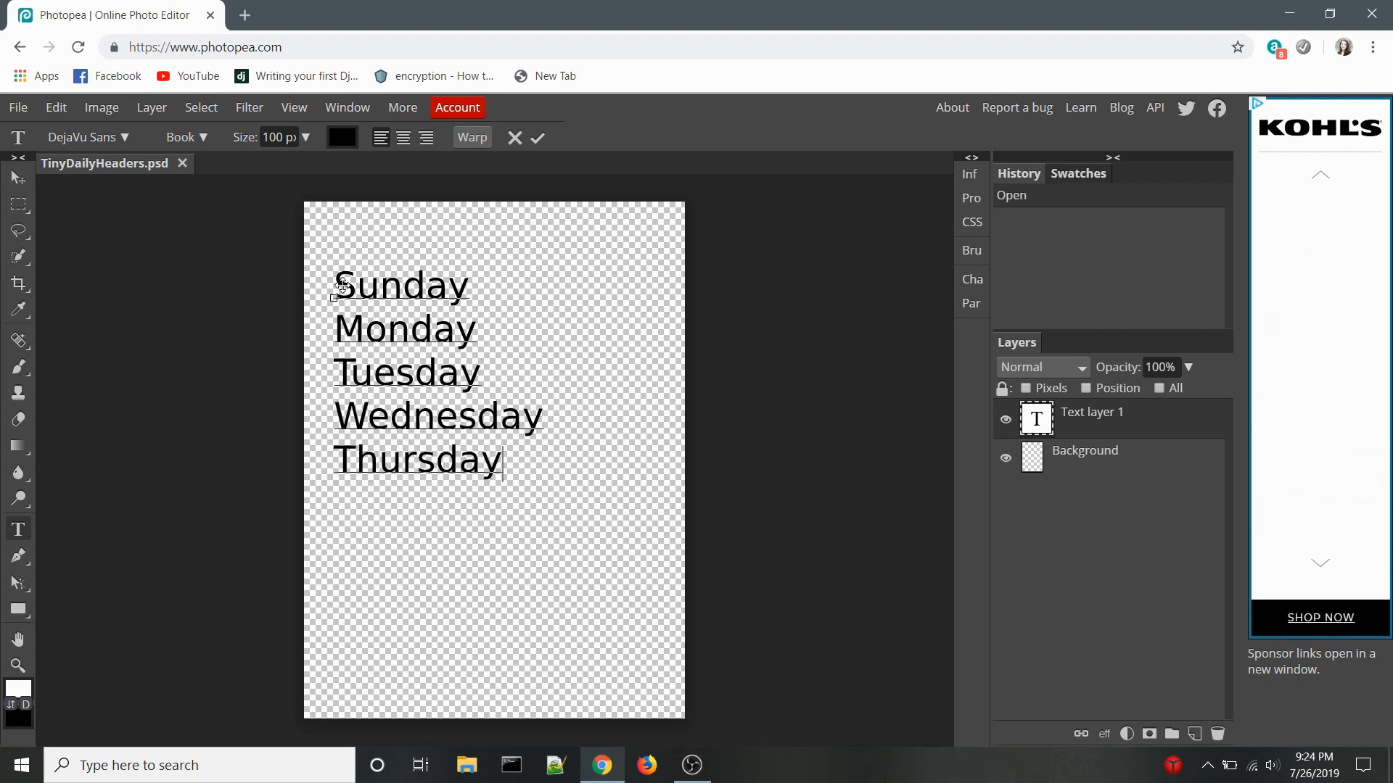
pyautogui.press('Return')
pyautogui.write('Friday')
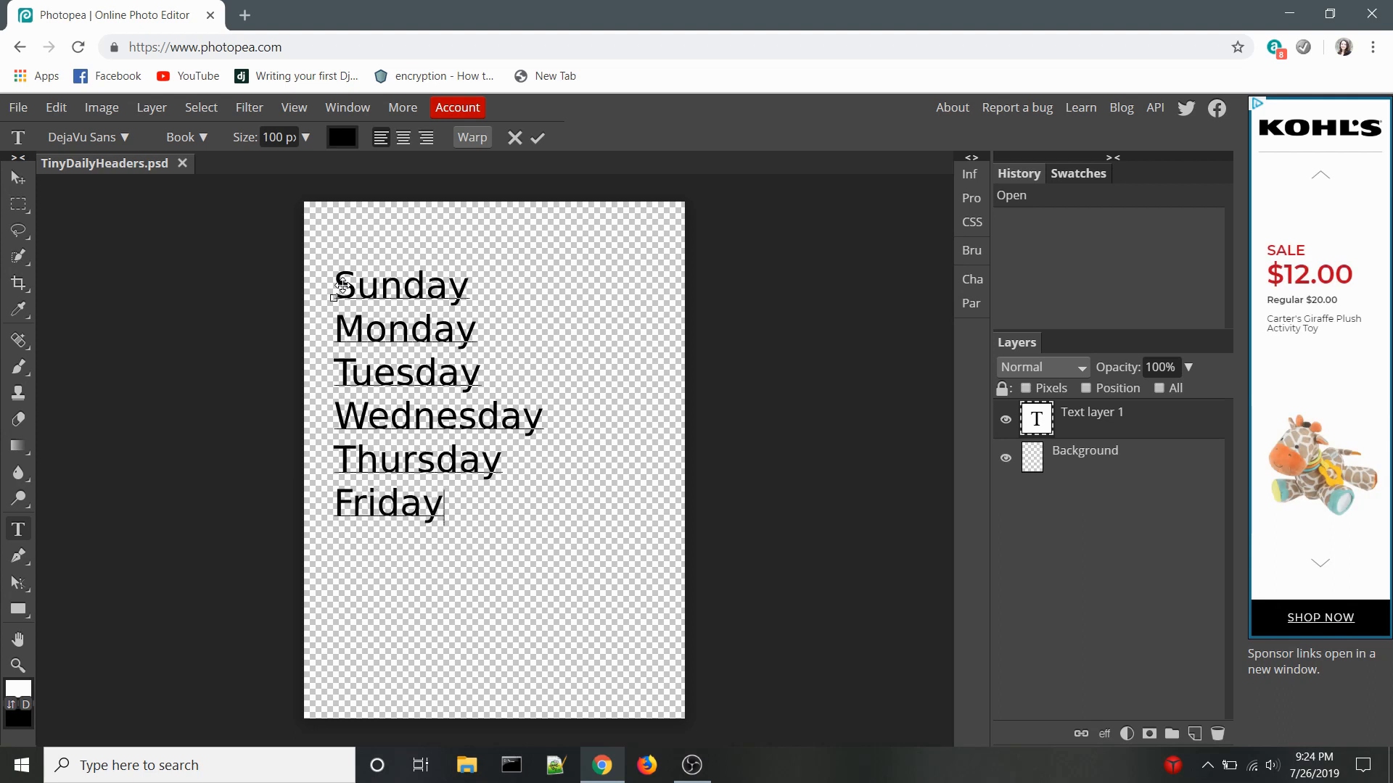
pyautogui.press('Return')
pyautogui.write('Saturday')
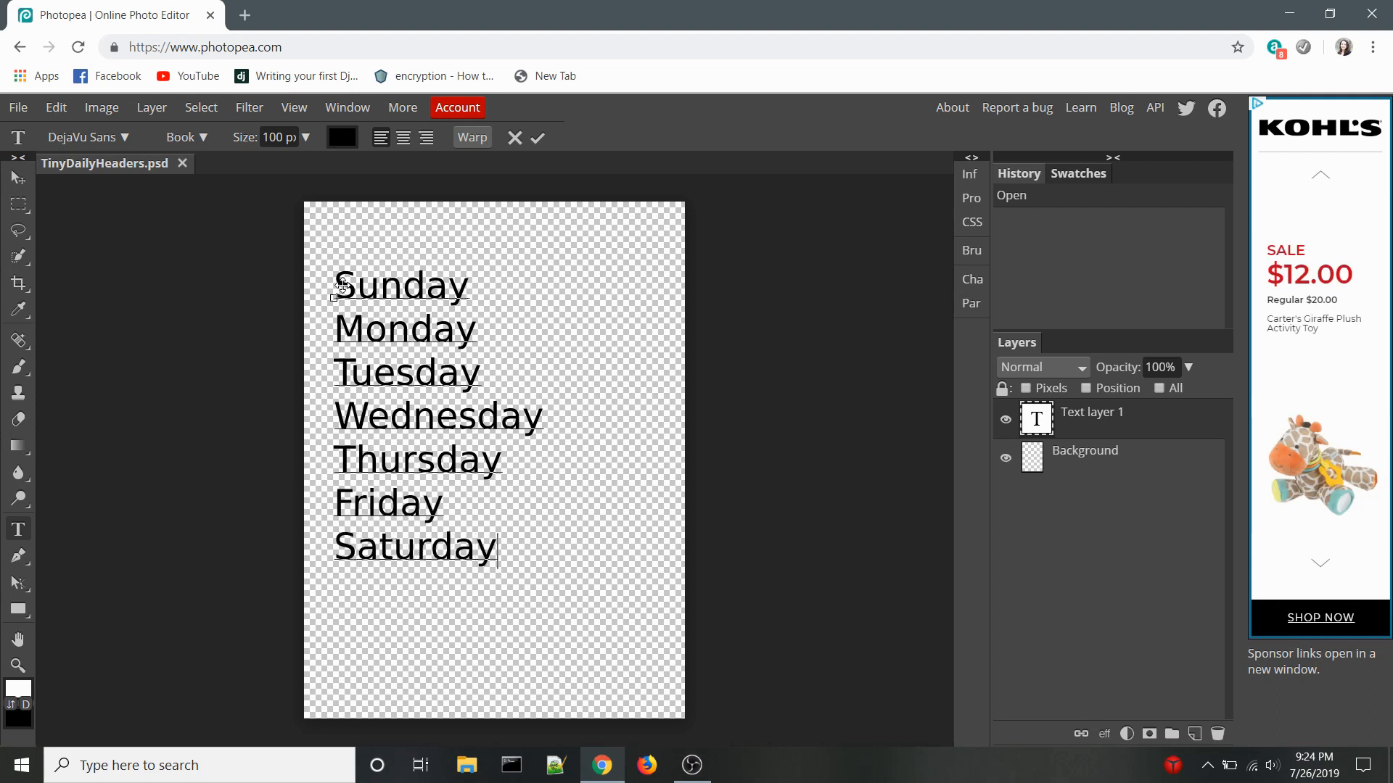
pyautogui.click(538, 137)
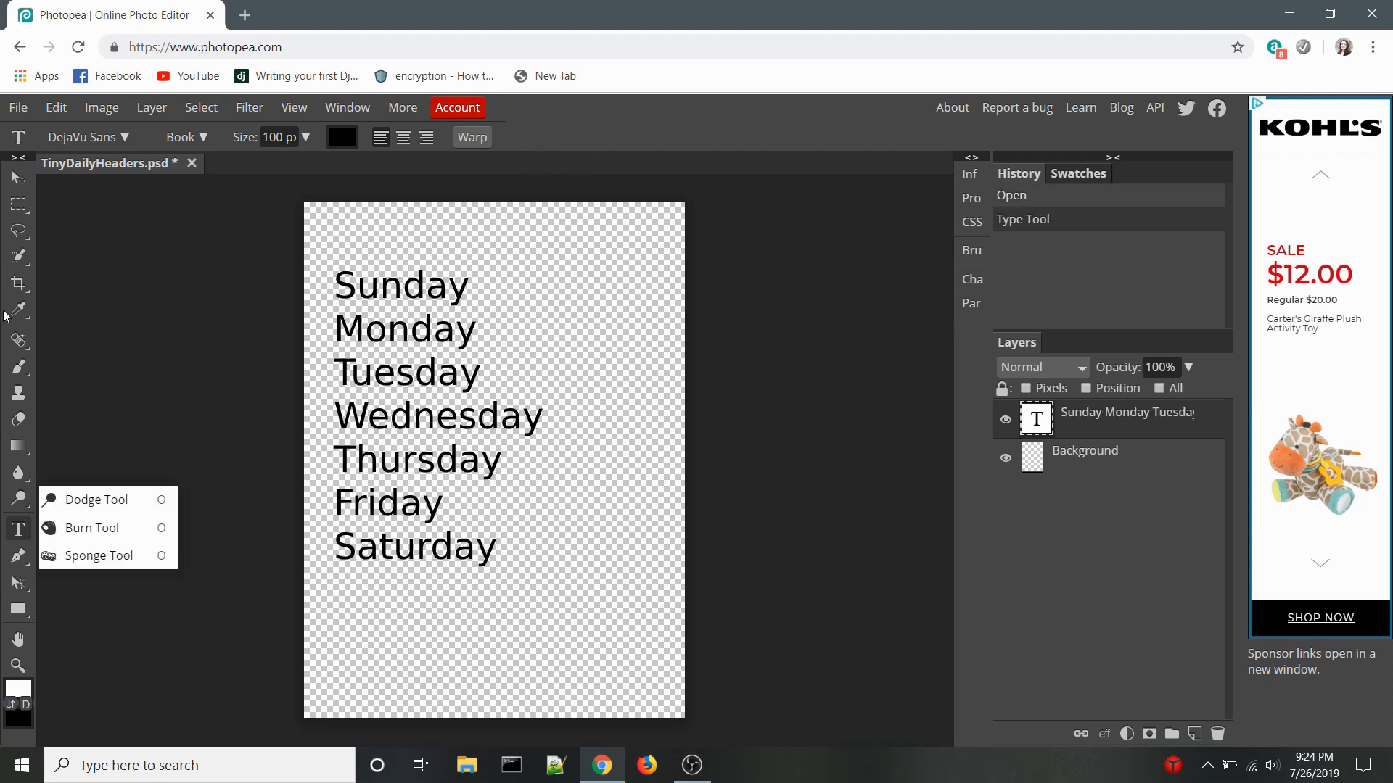
# Select all the weekday text and centre-align it
pyautogui.click(15, 179)
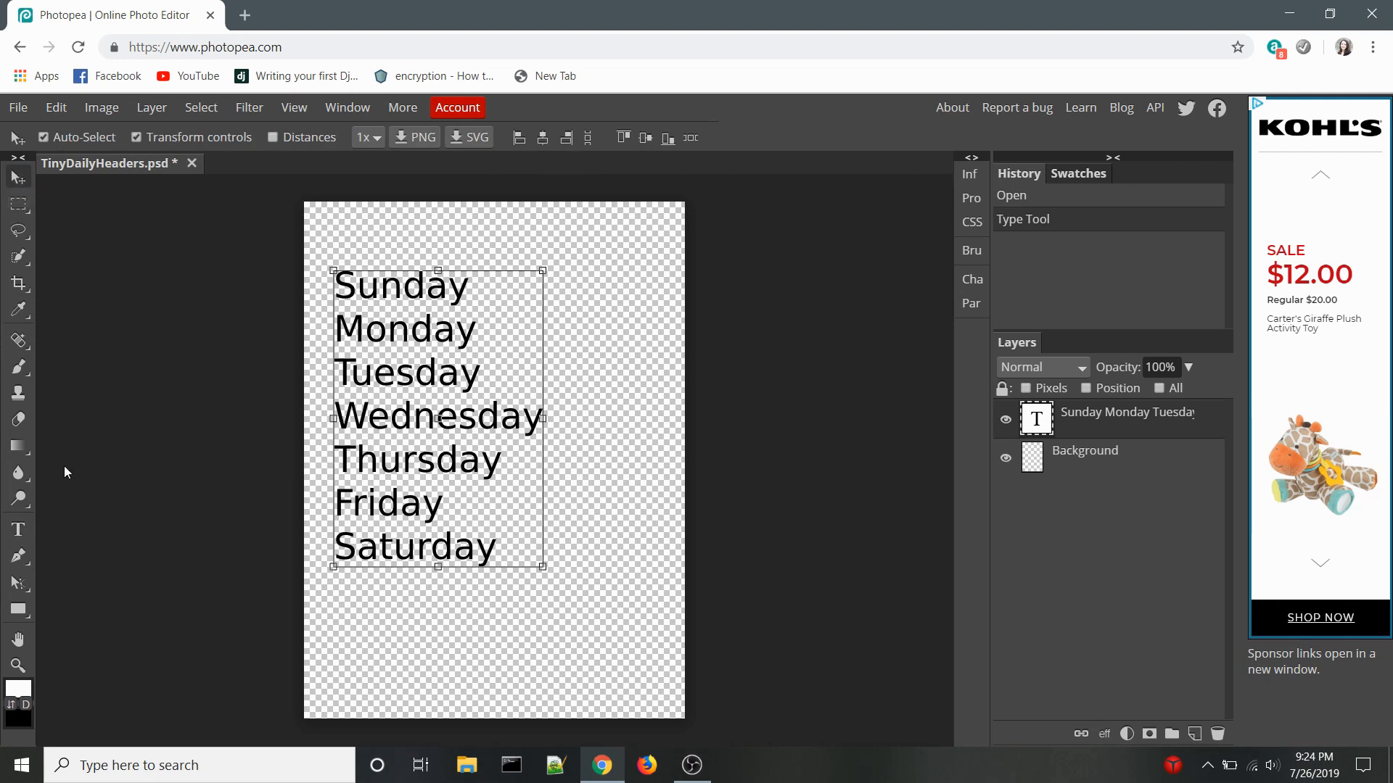
pyautogui.click(17, 530)
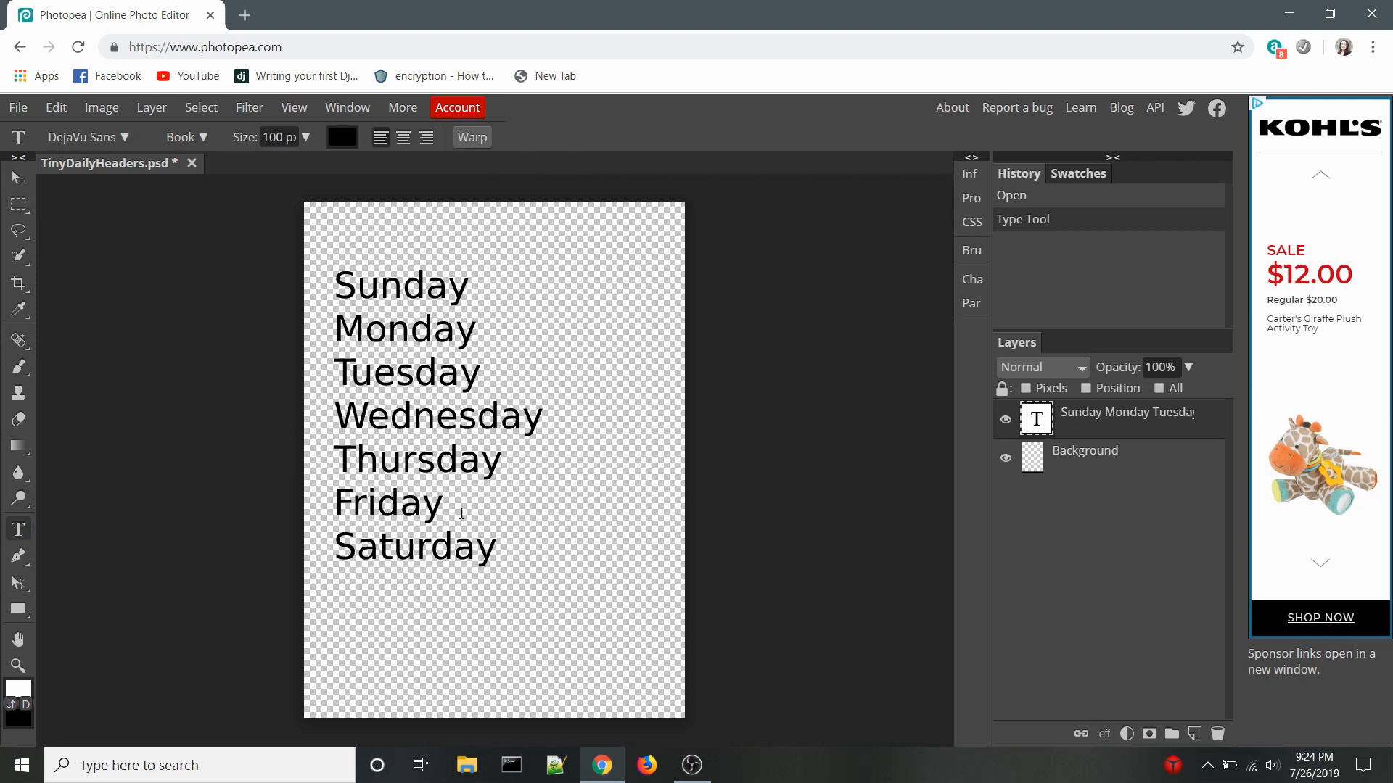
pyautogui.click(464, 549)
pyautogui.click(499, 551)
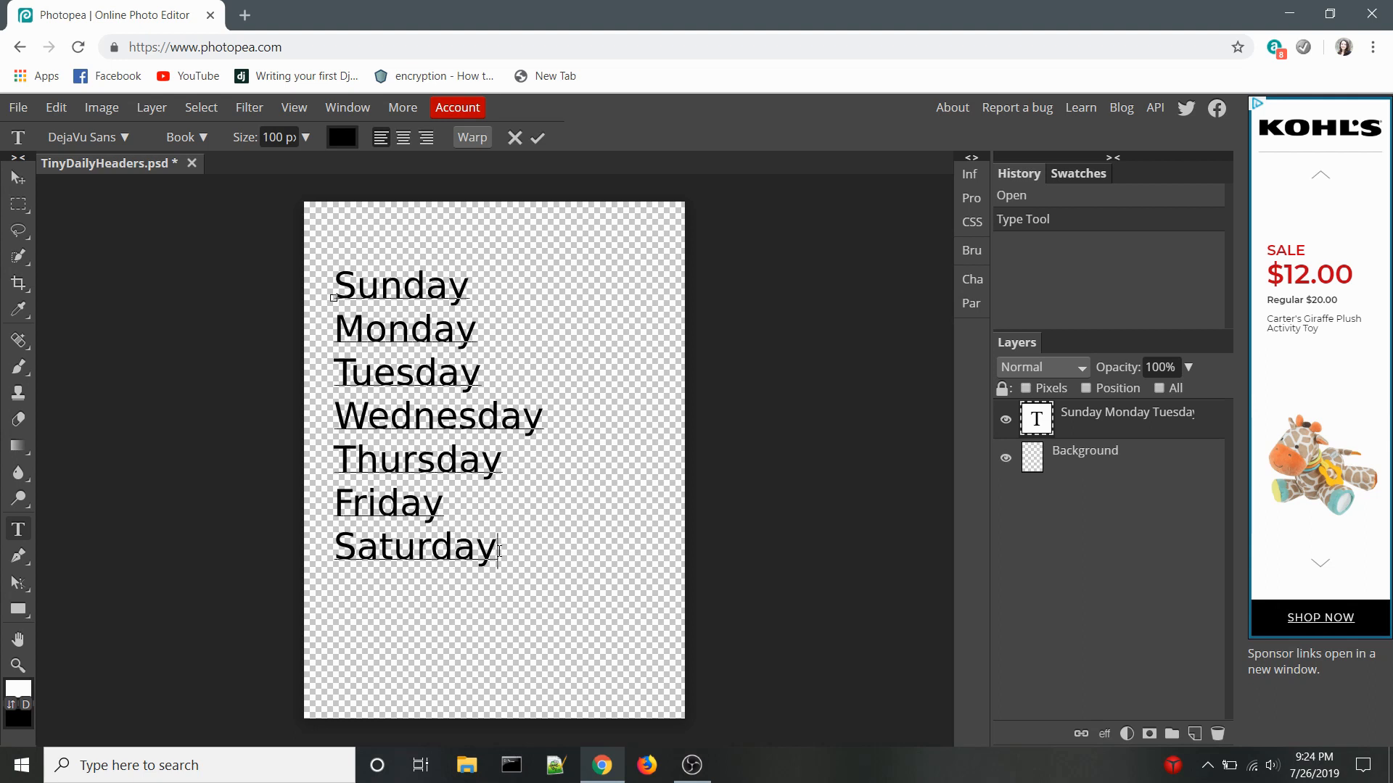
pyautogui.moveTo(499, 552); pyautogui.dragTo(264, 239)
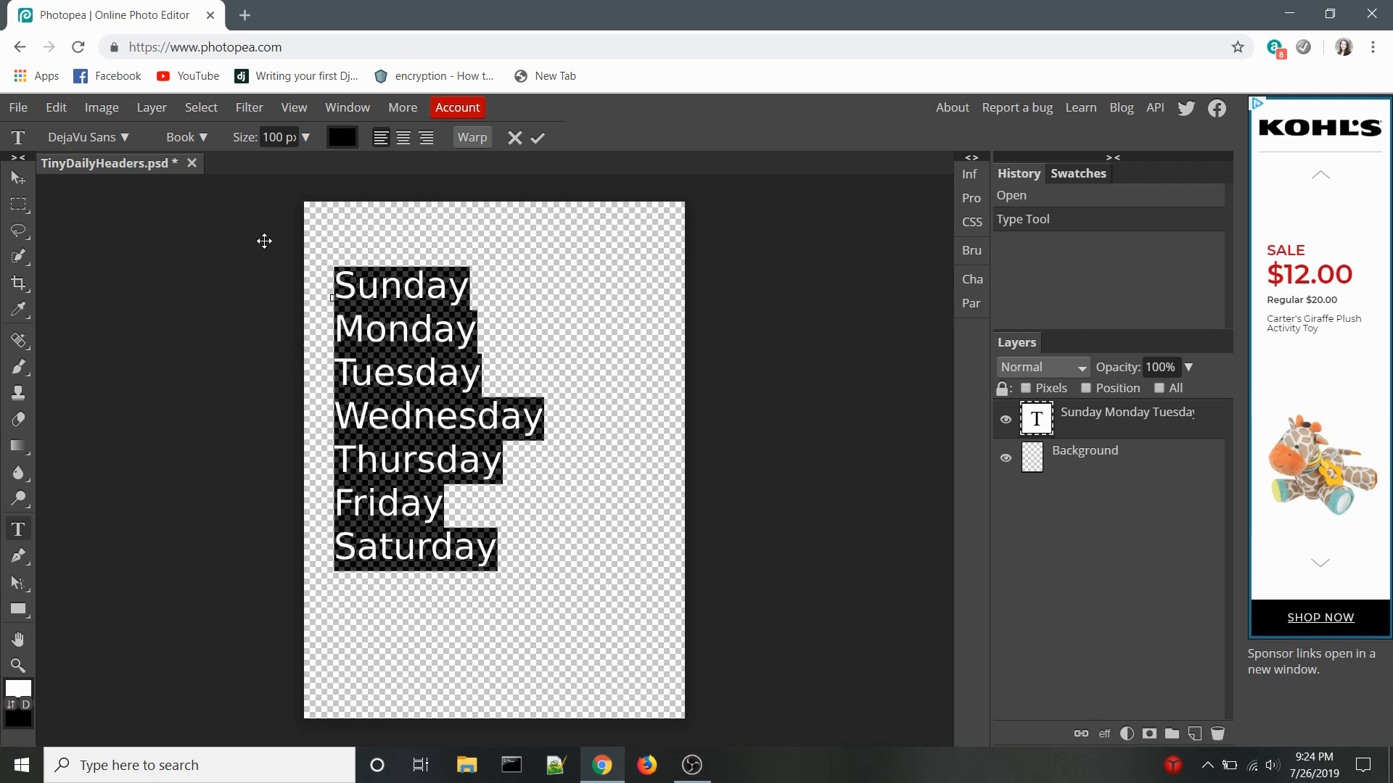
pyautogui.click(403, 144)
pyautogui.click(537, 140)
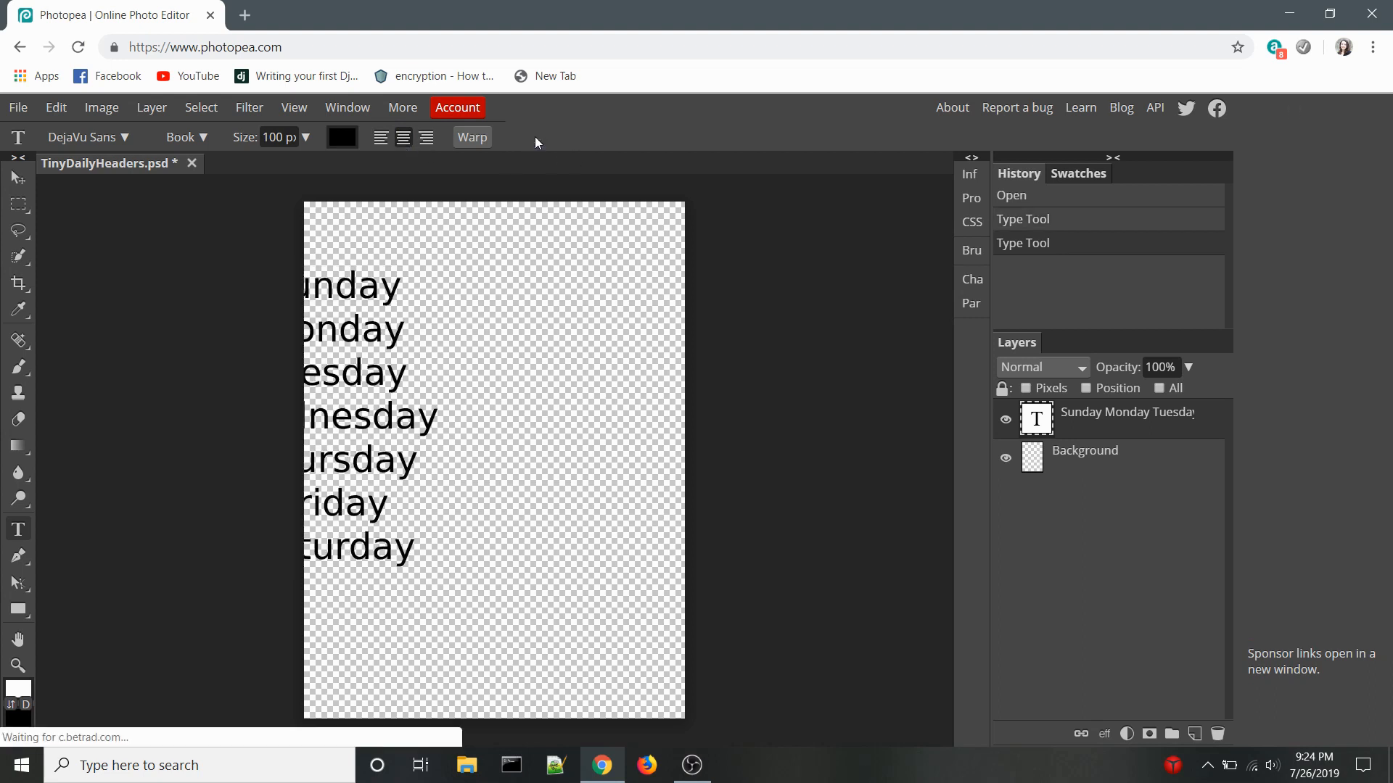
# Move the weekday list fully onto the page near its upper-left corner and scale it to 60%
pyautogui.click(28, 187)
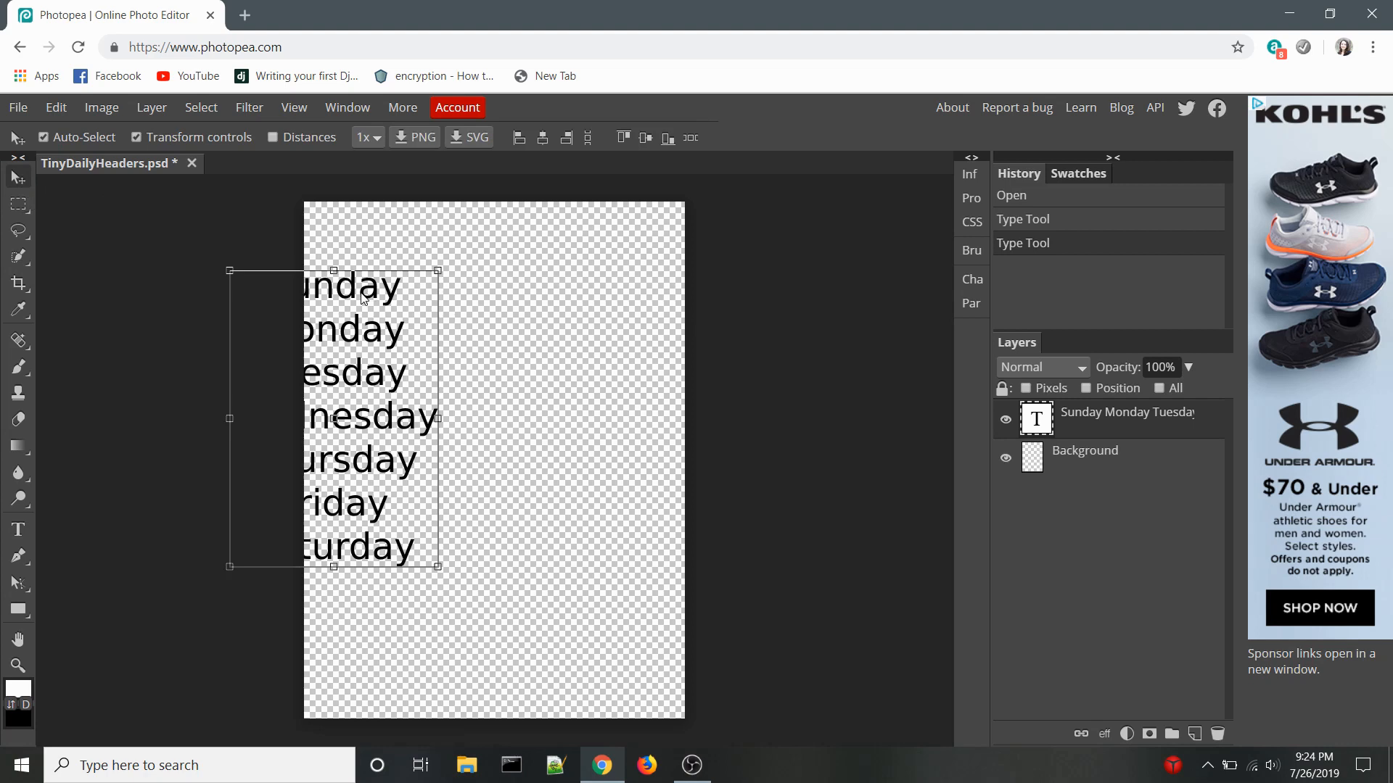
pyautogui.moveTo(355, 296); pyautogui.dragTo(448, 286)
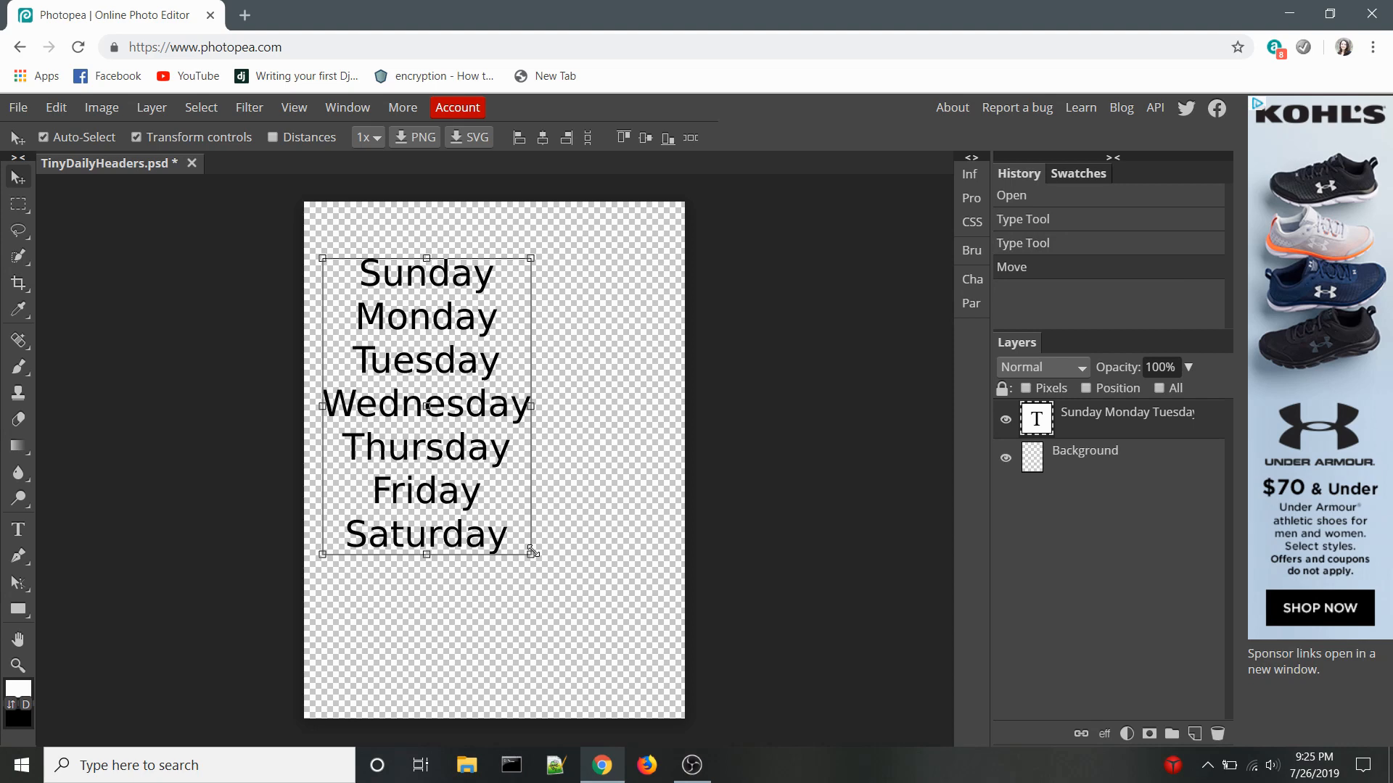
pyautogui.moveTo(532, 551); pyautogui.dragTo(448, 525)
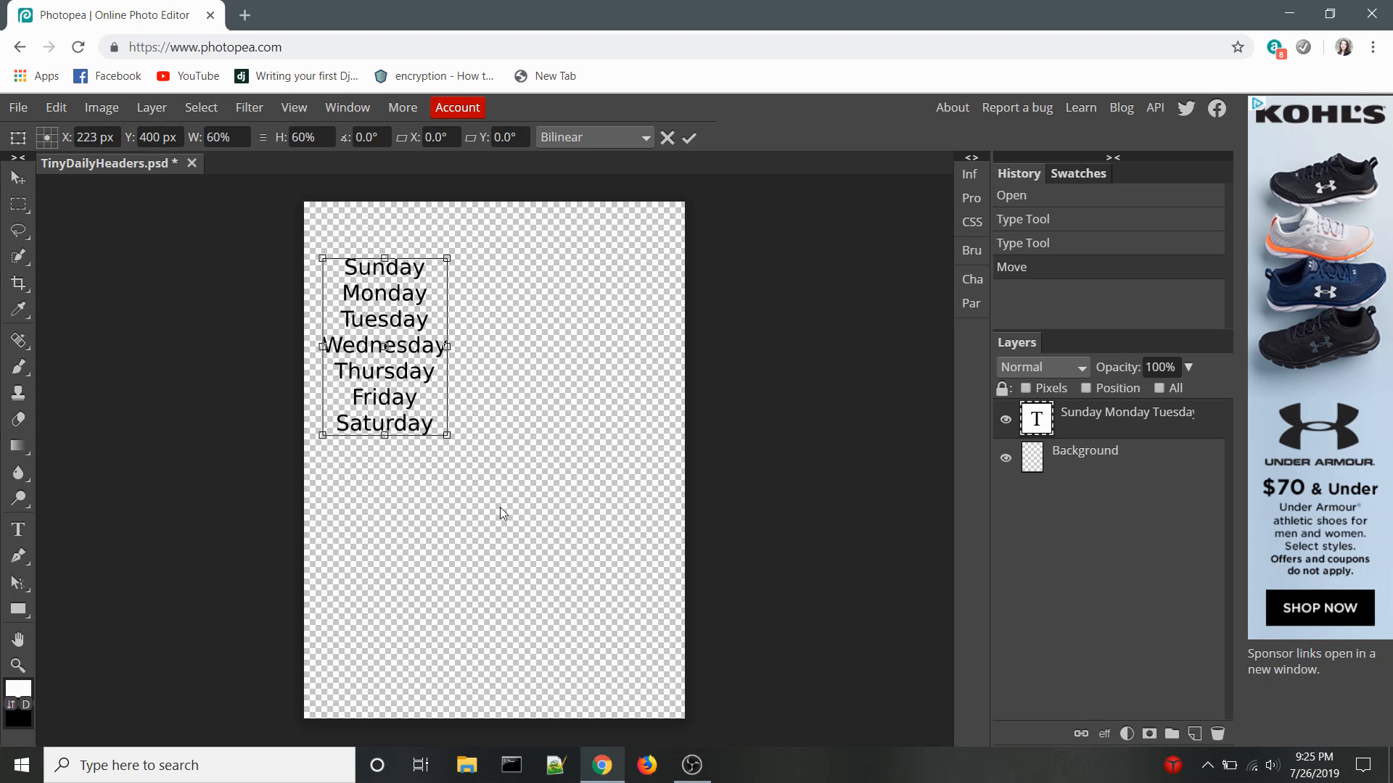
pyautogui.click(689, 138)
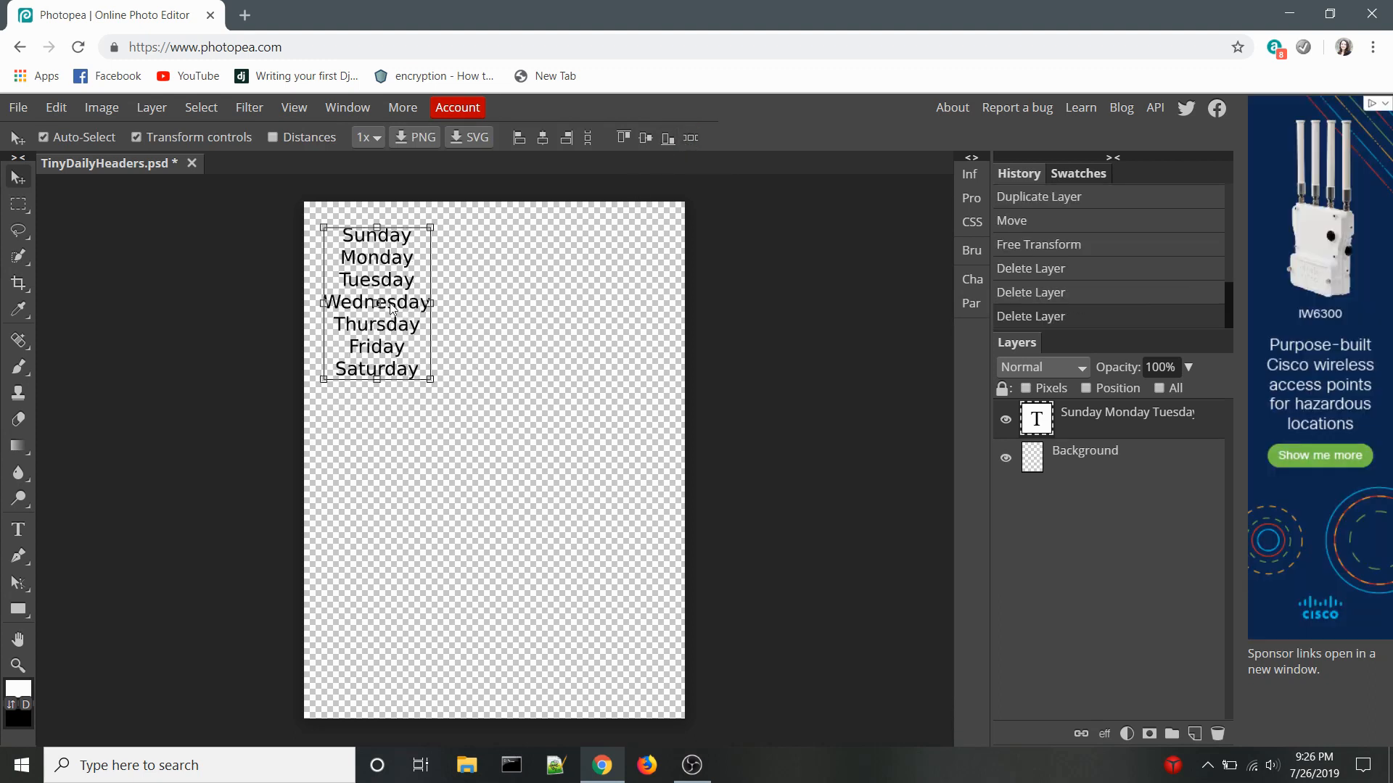
# Set the space after each paragraph to 14 px for the entire weekday list
pyautogui.click(25, 530)
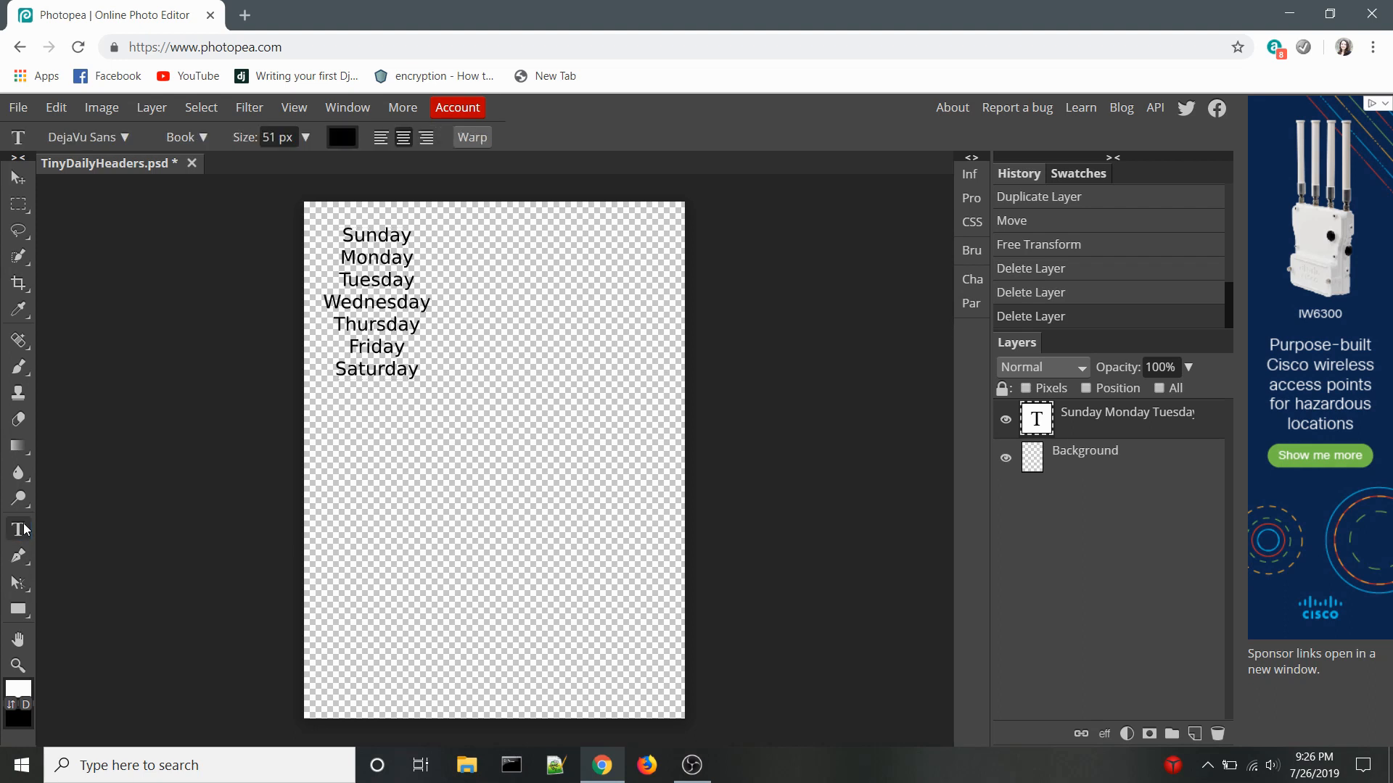
pyautogui.click(419, 368)
pyautogui.hotkey('ctrl', 'a')
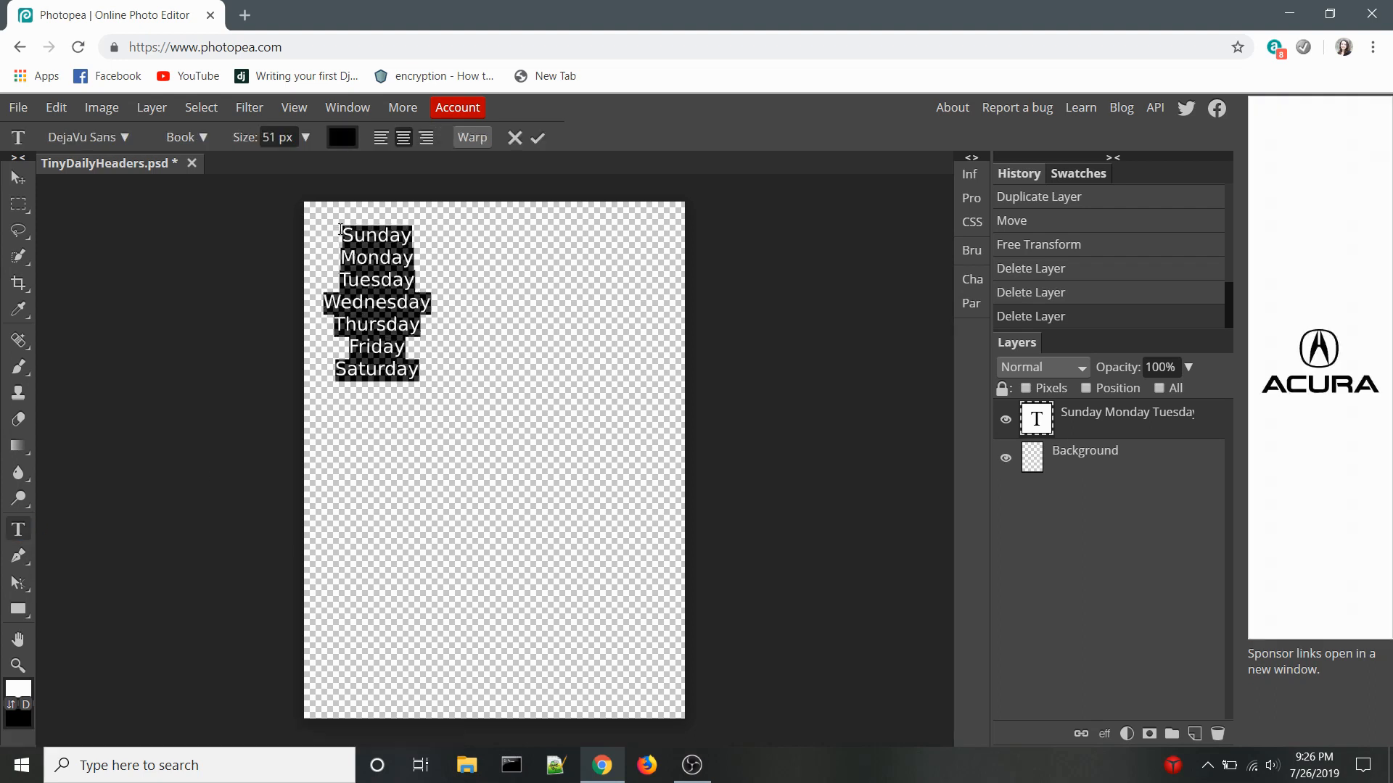
pyautogui.click(968, 304)
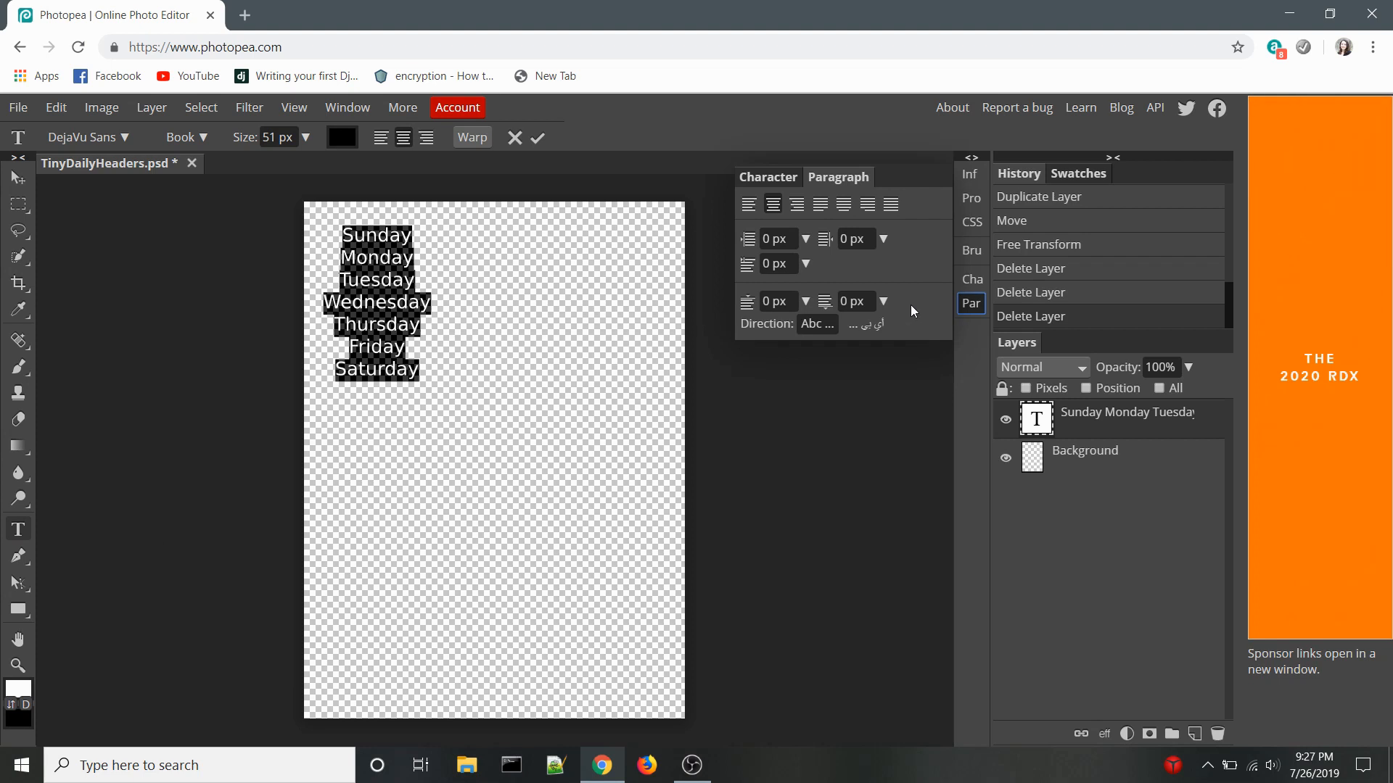
pyautogui.click(884, 301)
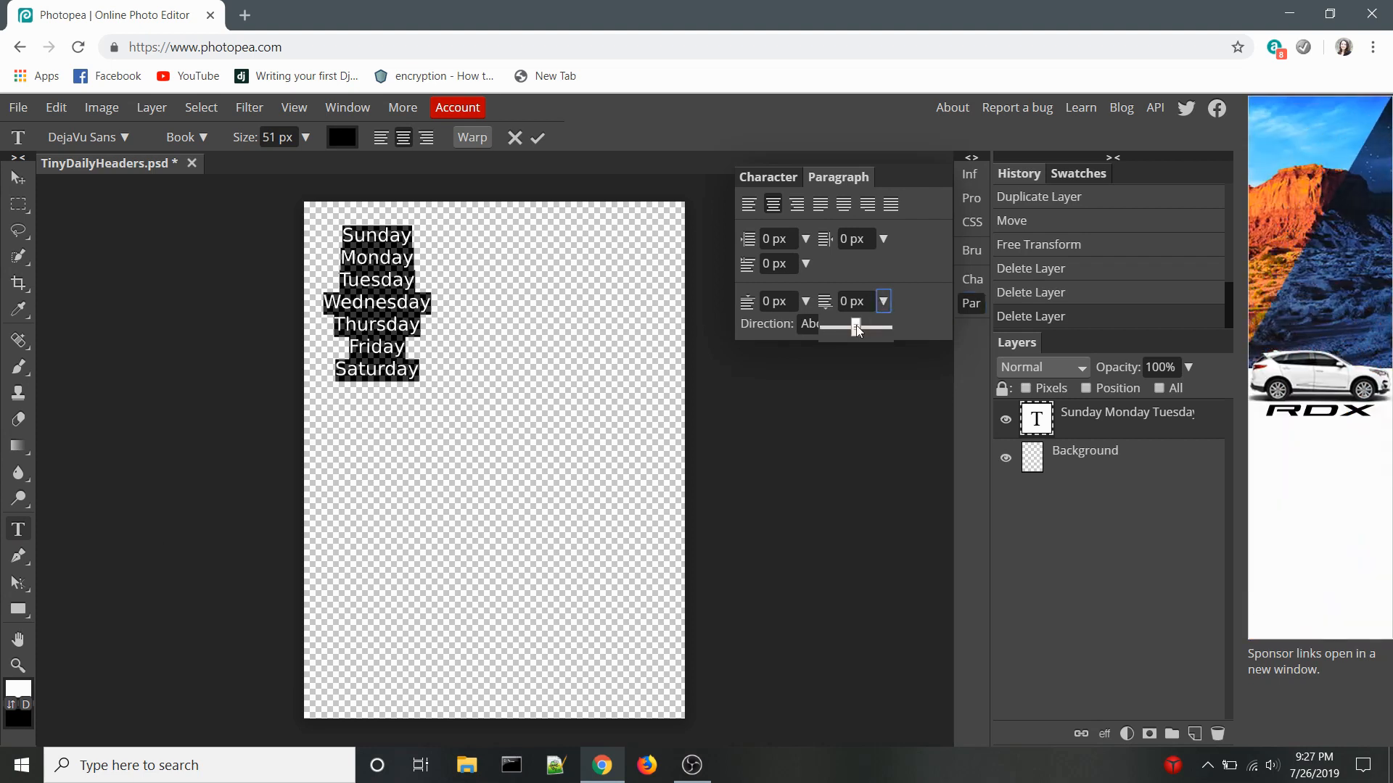
pyautogui.moveTo(856, 325); pyautogui.dragTo(877, 327)
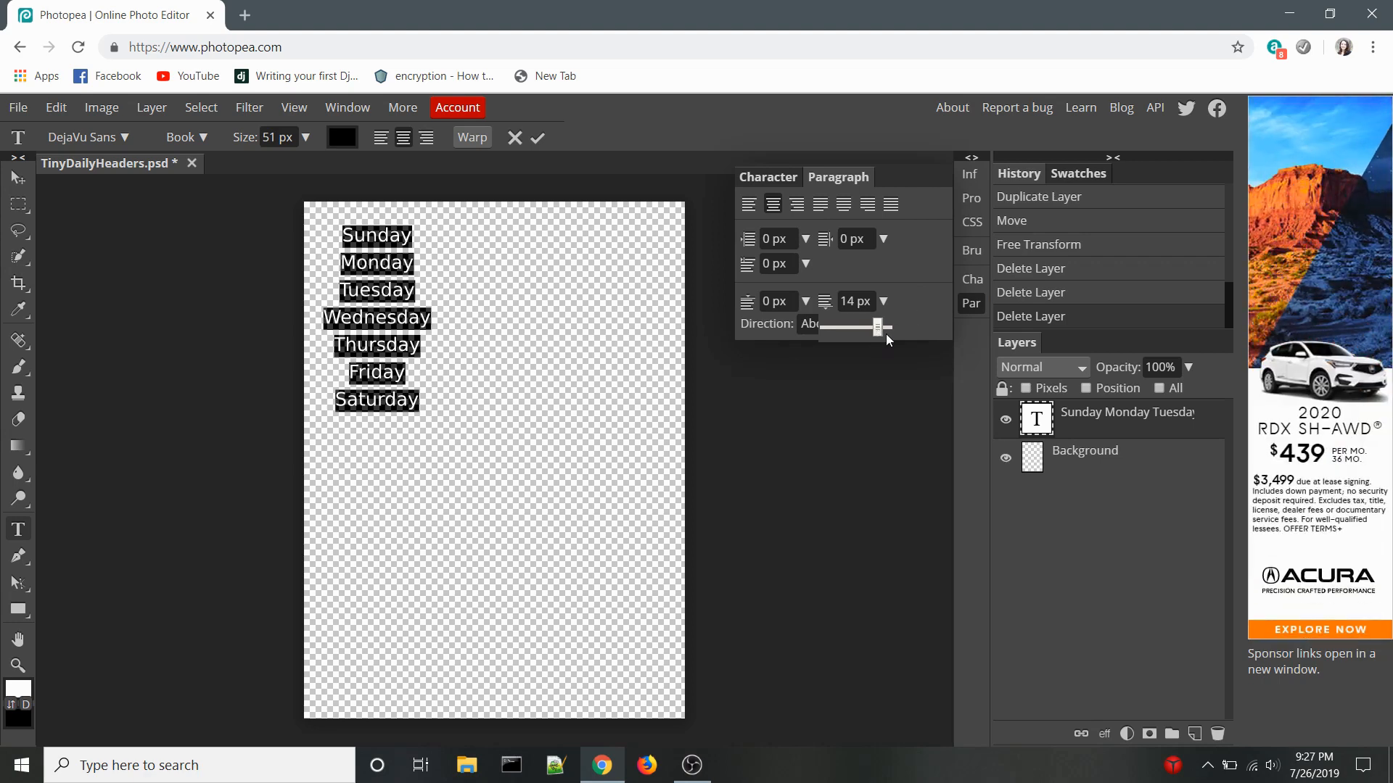
pyautogui.click(16, 179)
pyautogui.click(260, 332)
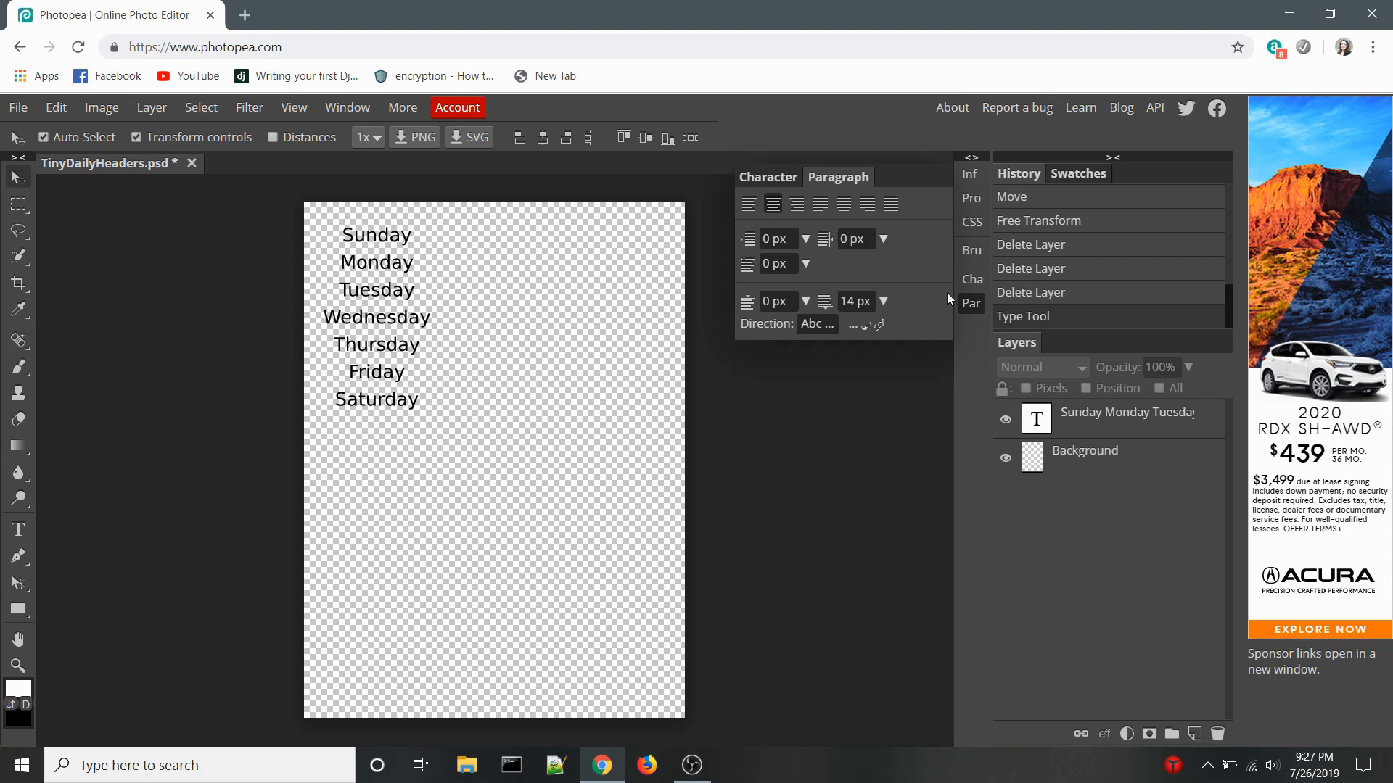
pyautogui.click(964, 306)
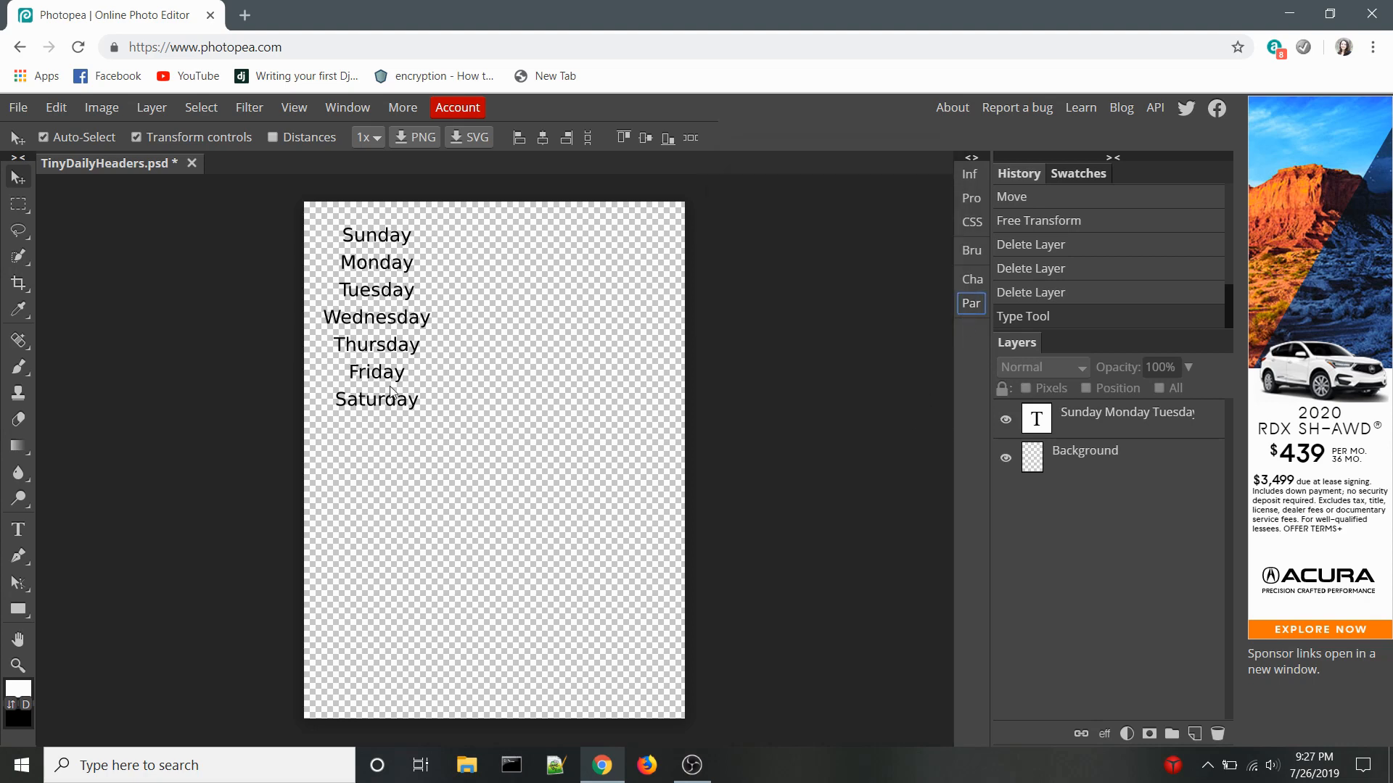
# Duplicate the weekday text layer and move the copy directly below the original list
pyautogui.click(392, 352)
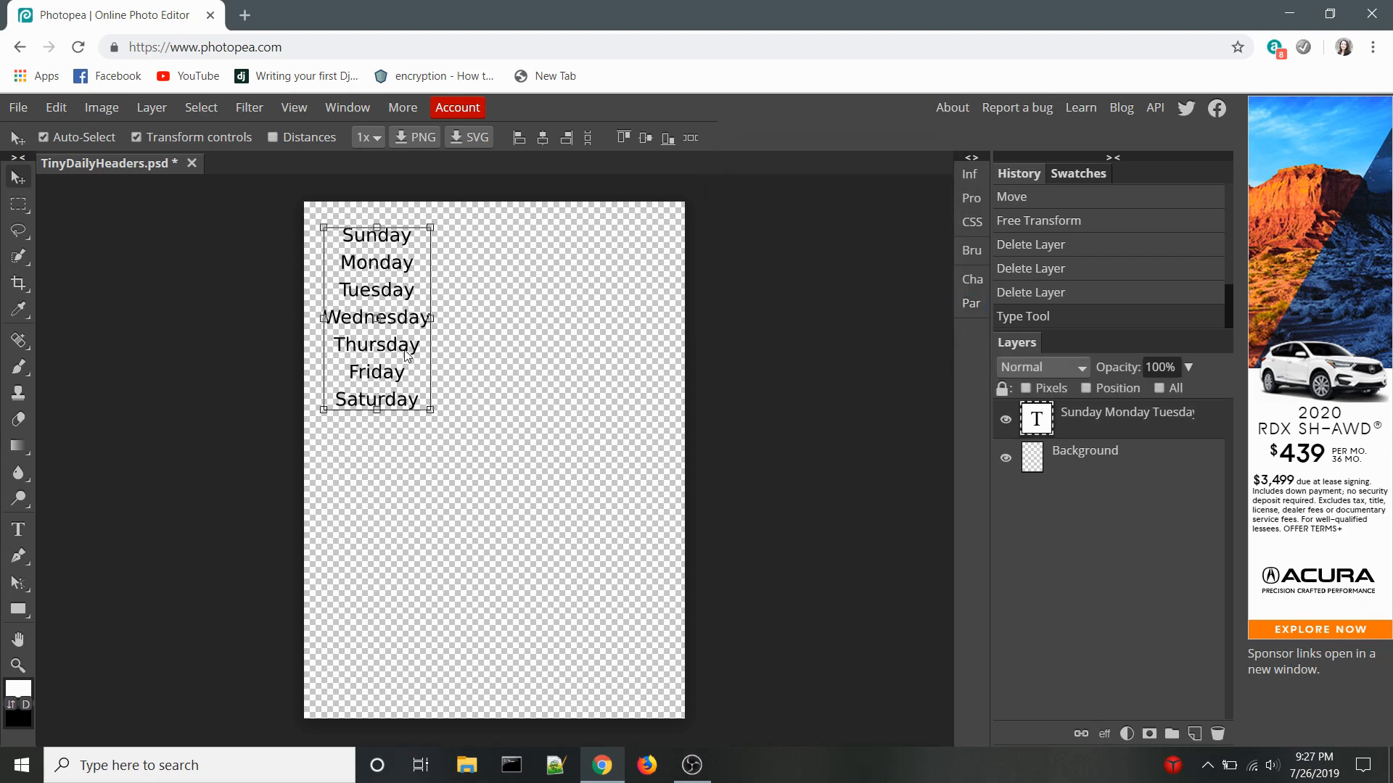
pyautogui.rightClick(1176, 425)
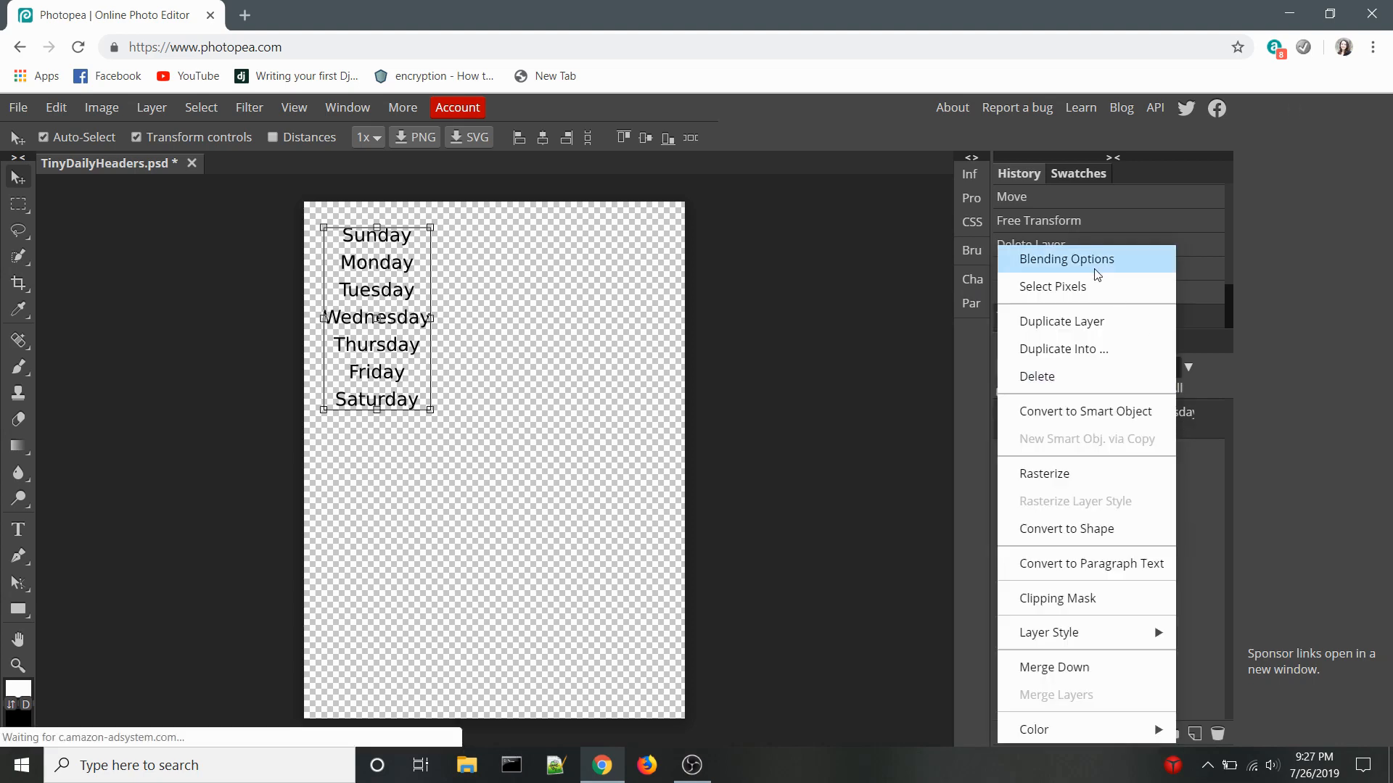
pyautogui.click(1089, 321)
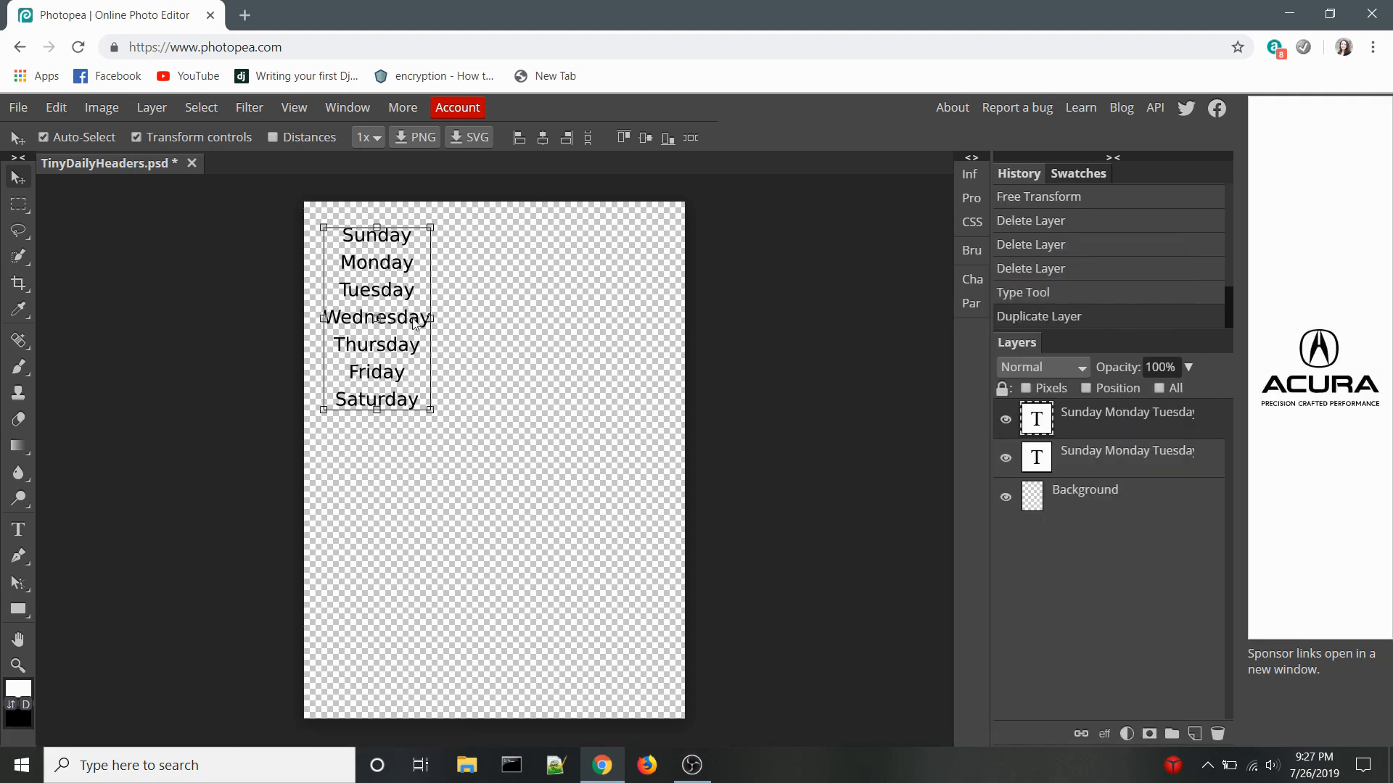
pyautogui.moveTo(414, 323); pyautogui.dragTo(402, 522)
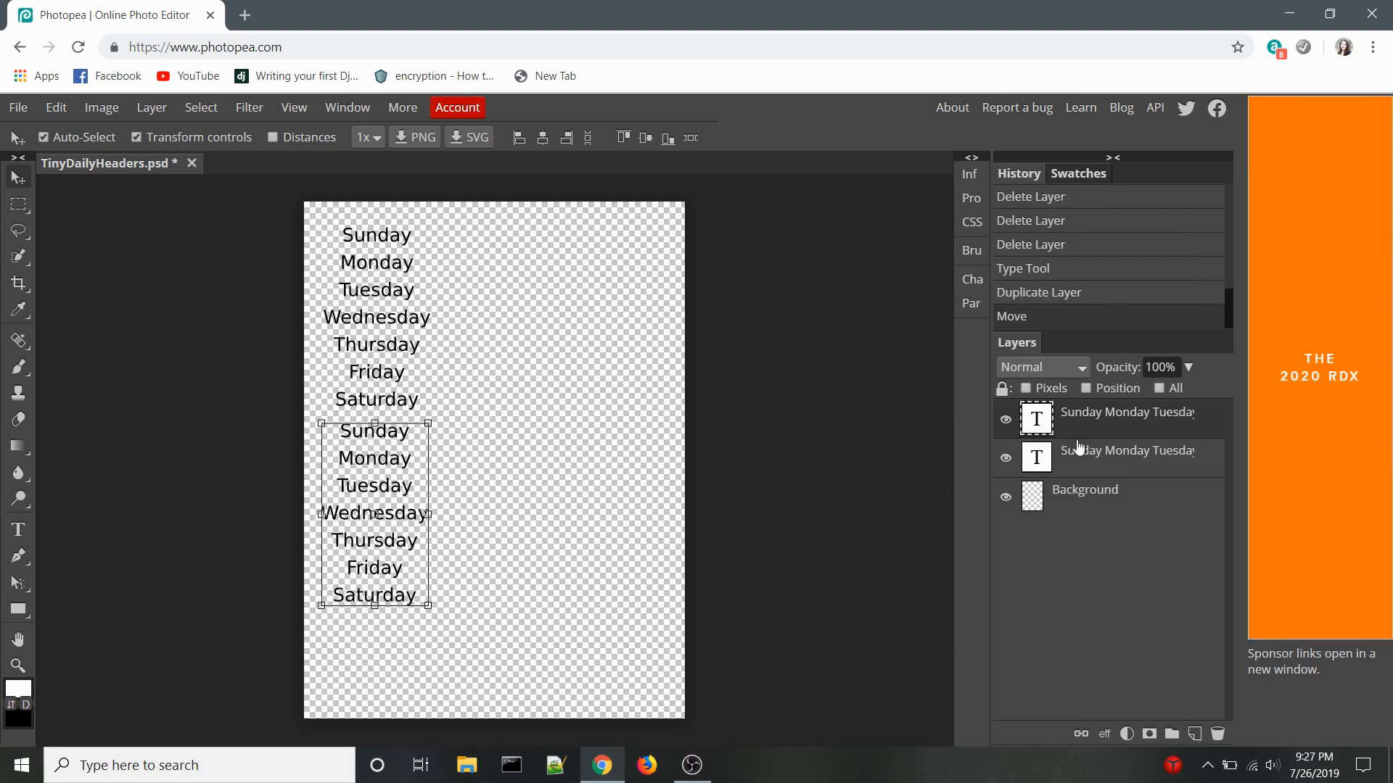
# Duplicate the second weekday list and place the new copy beneath it to finish the first column
pyautogui.rightClick(1131, 421)
pyautogui.click(1047, 319)
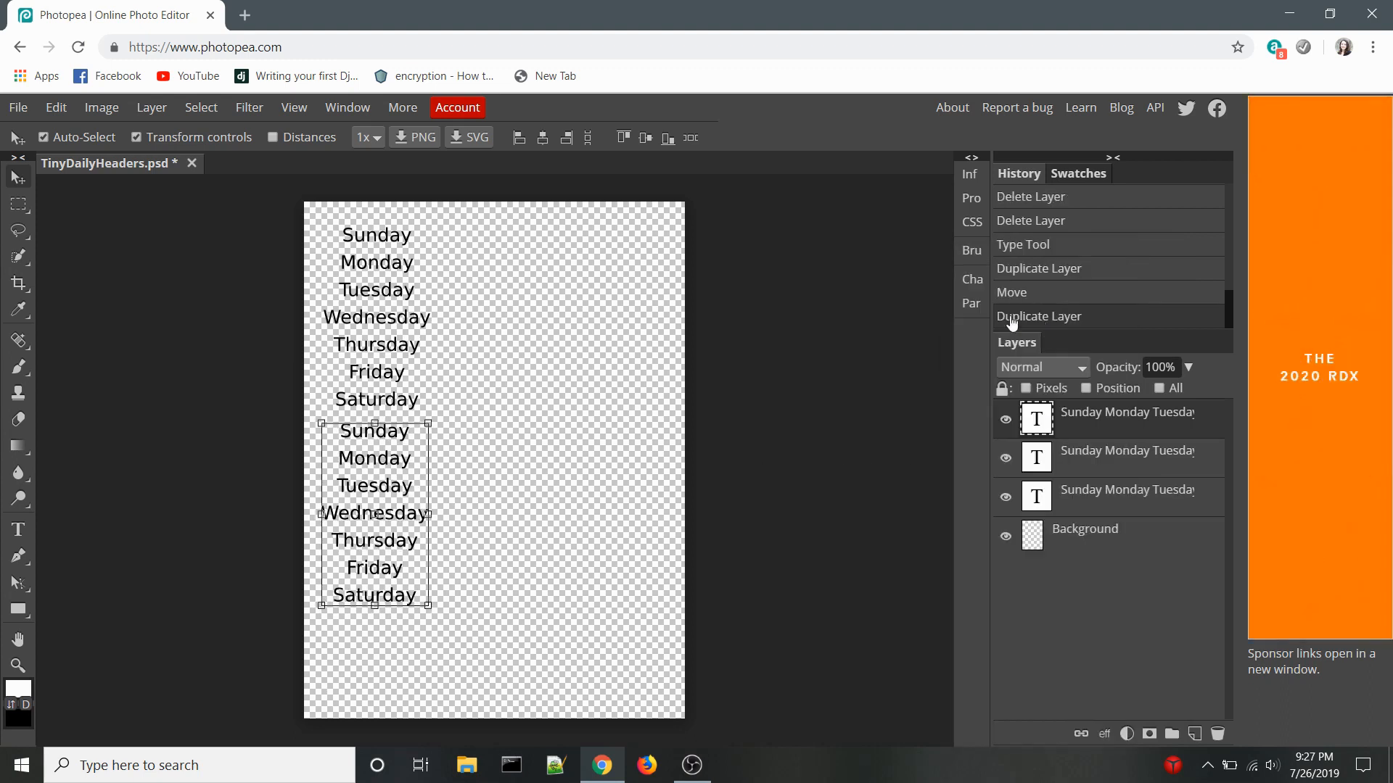
pyautogui.moveTo(385, 470); pyautogui.dragTo(389, 672)
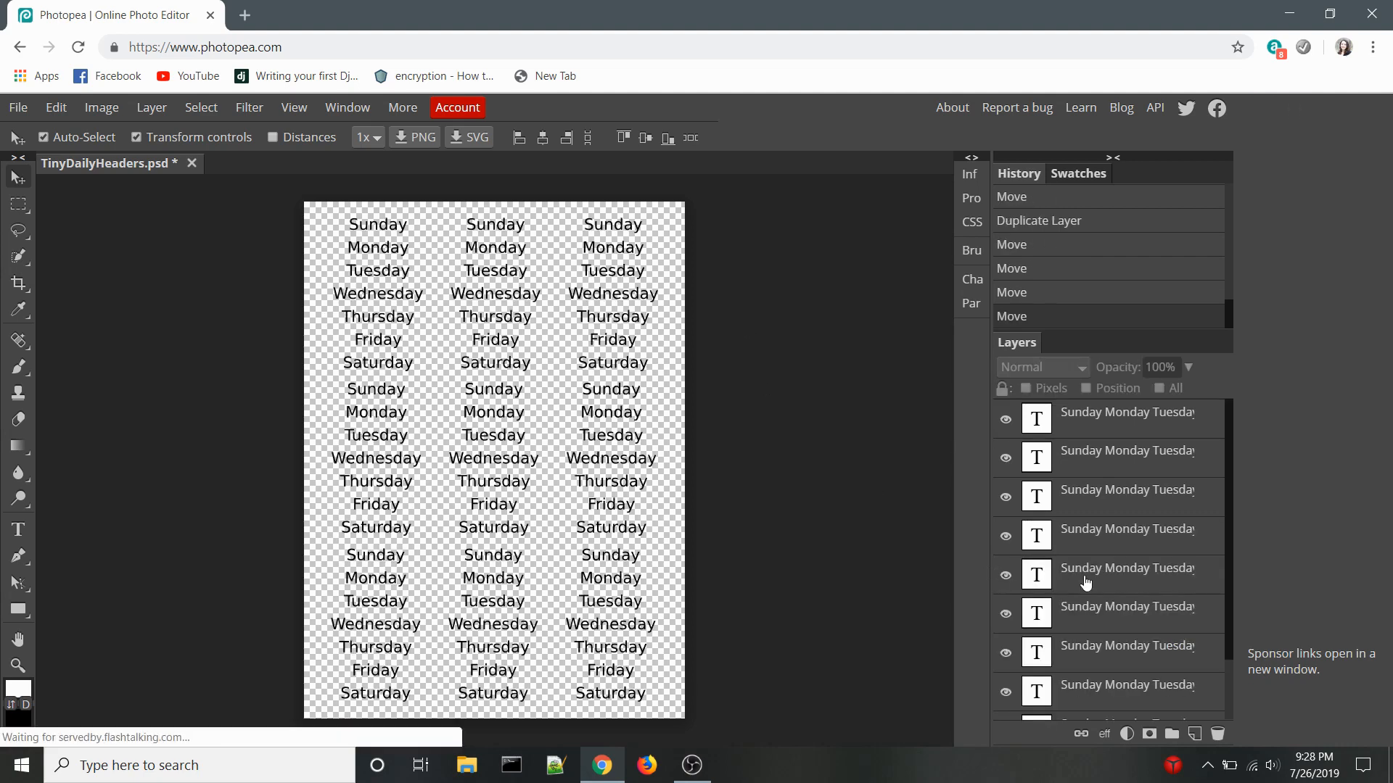
# Select all the weekday lists in the three-column grid and change their font to Fredoka One Regular
pyautogui.scroll(-2, 1081, 580)
pyautogui.scroll(1, 1085, 583)
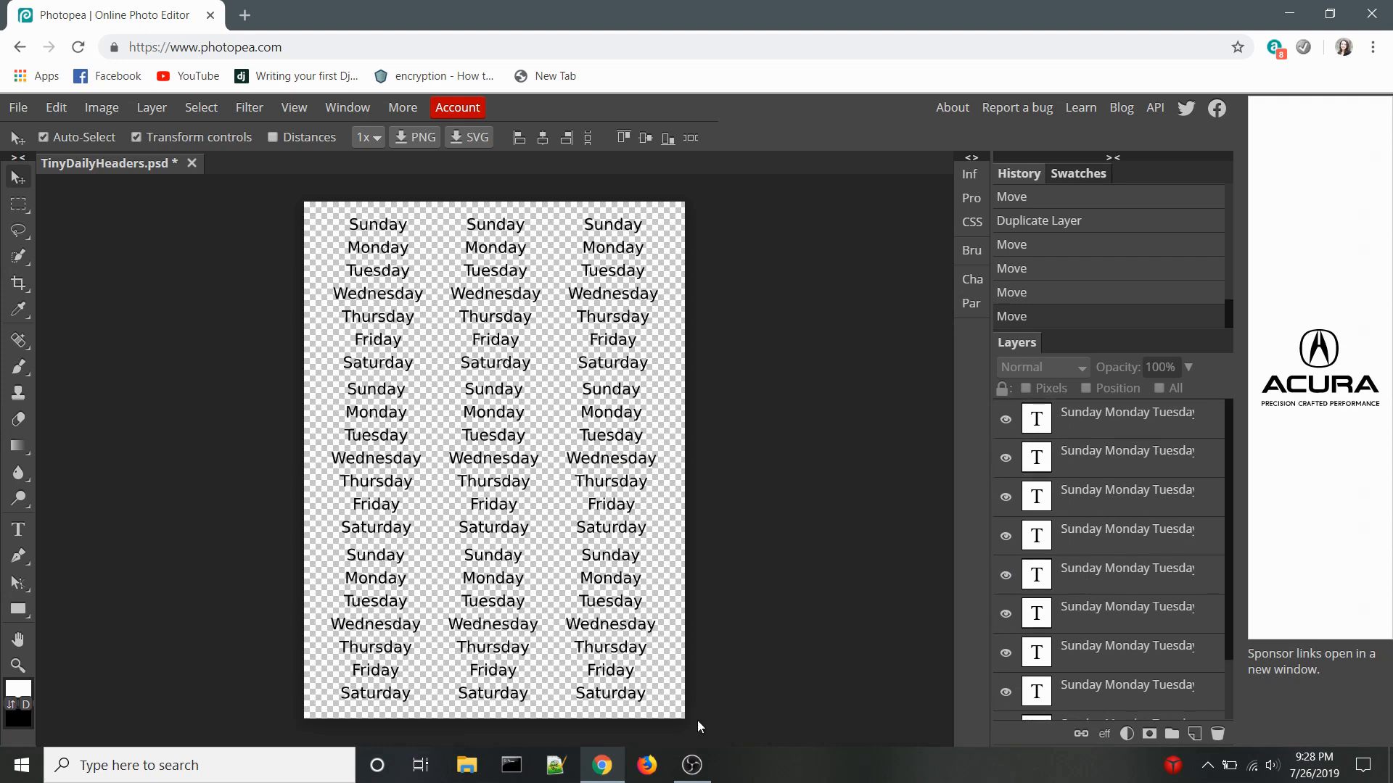
pyautogui.moveTo(746, 723); pyautogui.dragTo(256, 186)
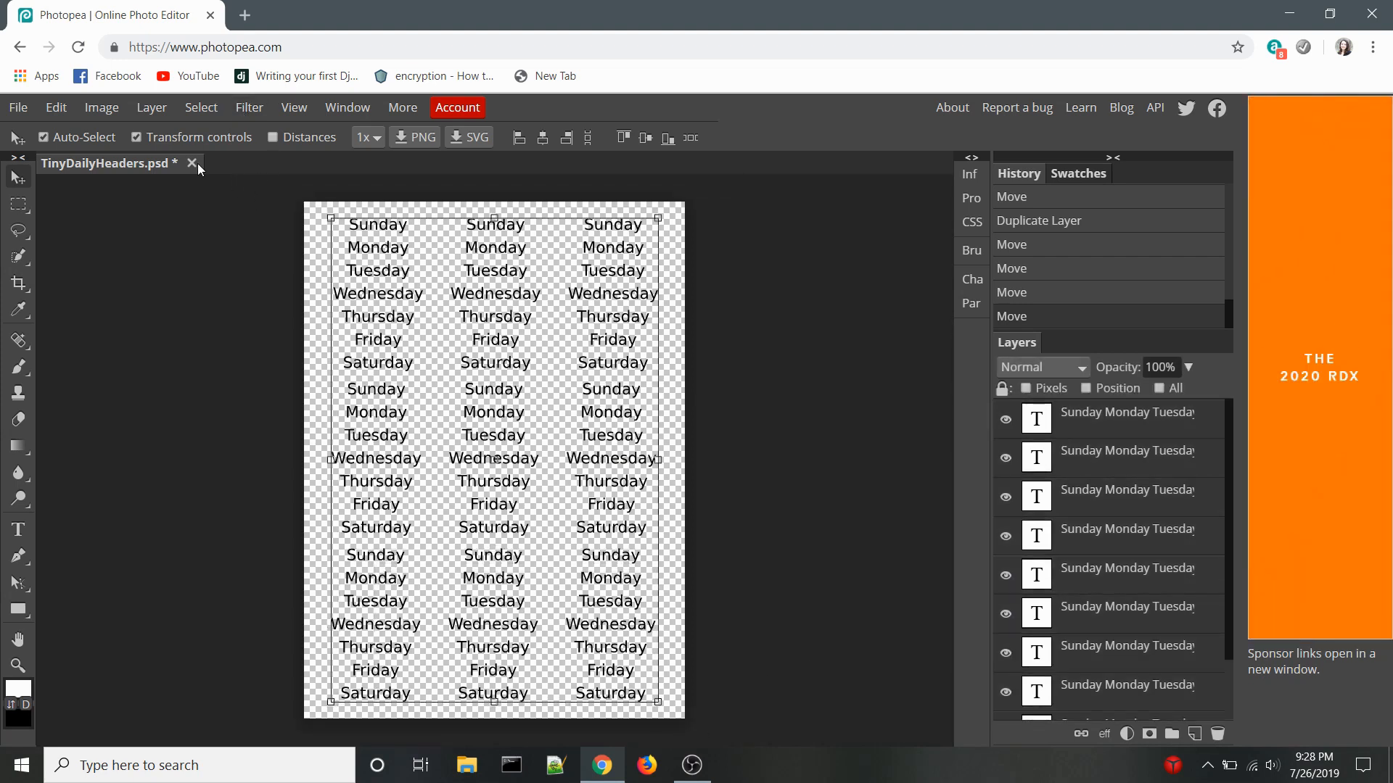
pyautogui.click(18, 530)
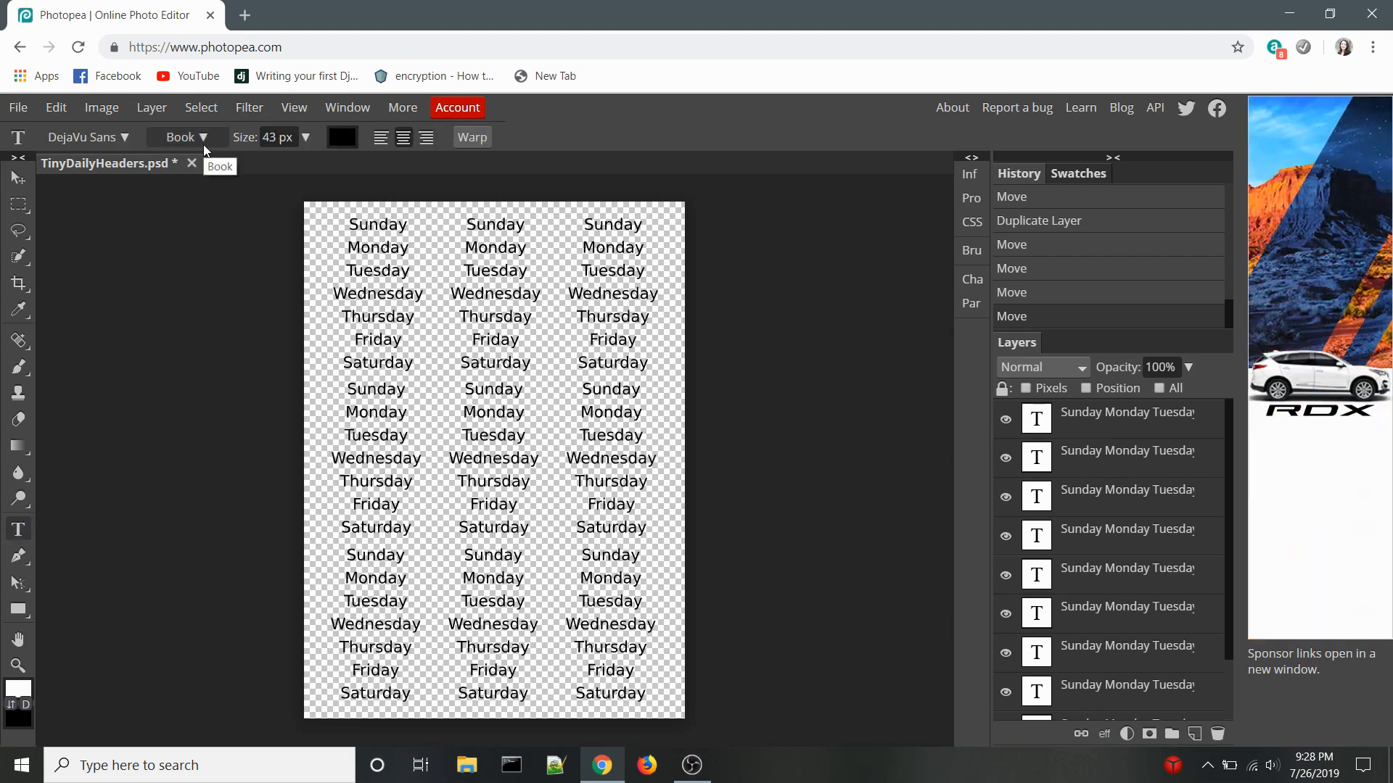
pyautogui.click(135, 141)
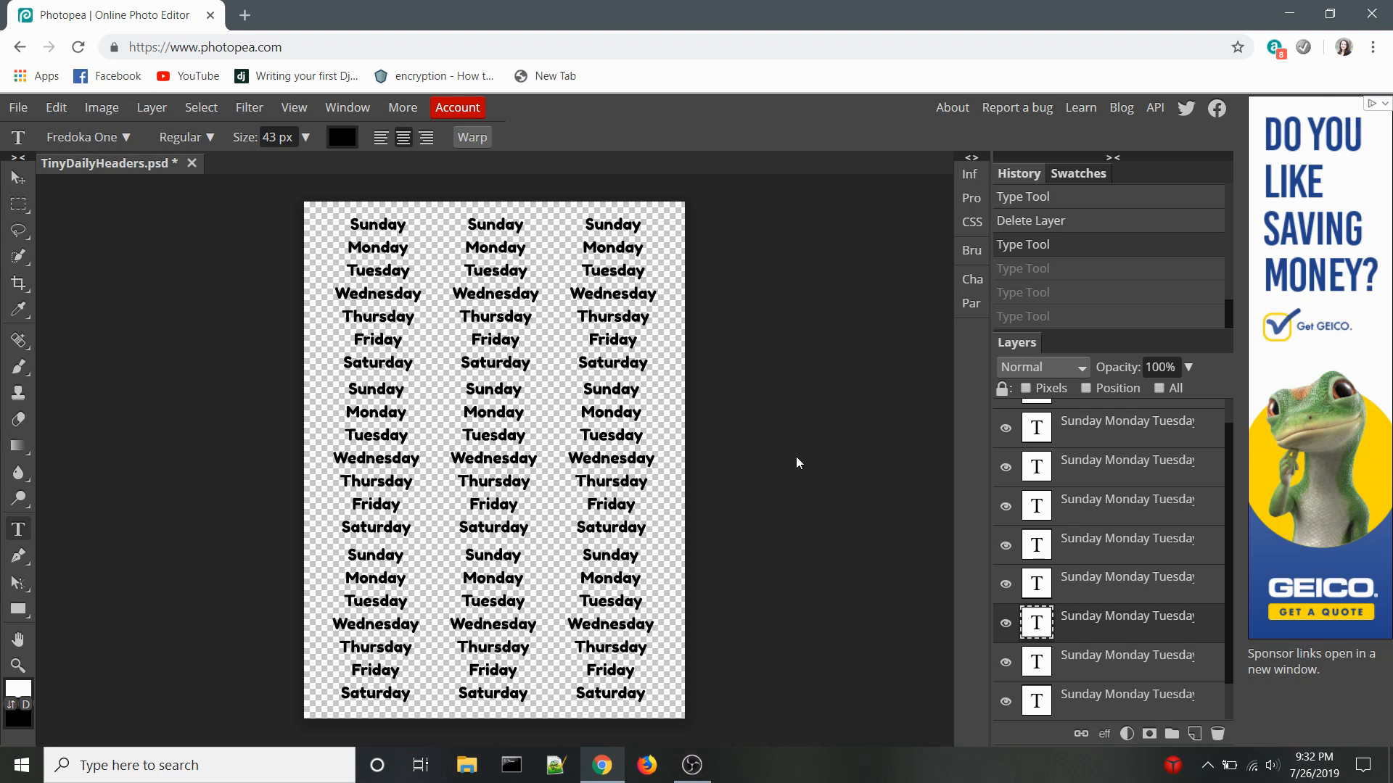
# Select every weekday text layer on the page and merge them into one layer
pyautogui.click(16, 177)
pyautogui.moveTo(288, 203); pyautogui.dragTo(747, 742)
pyautogui.rightClick(1178, 621)
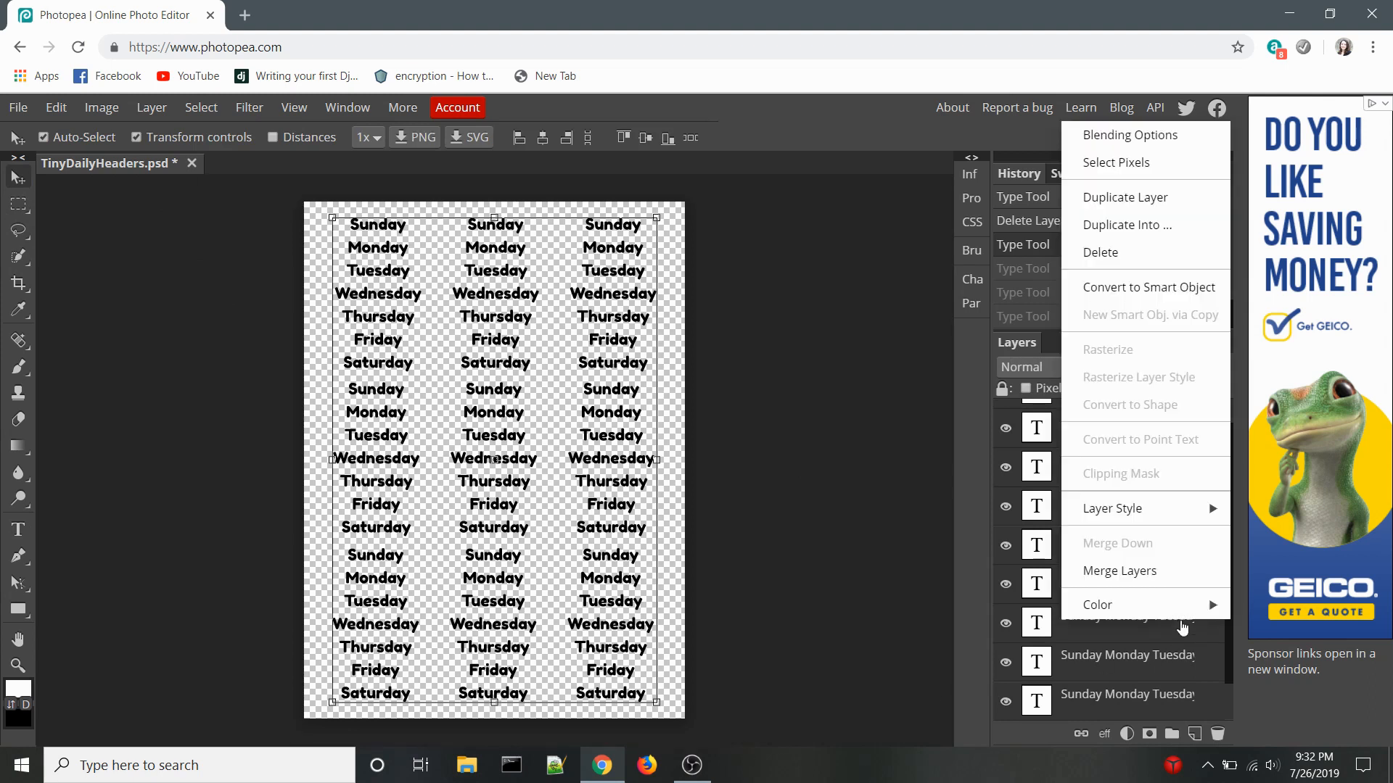
pyautogui.click(1177, 572)
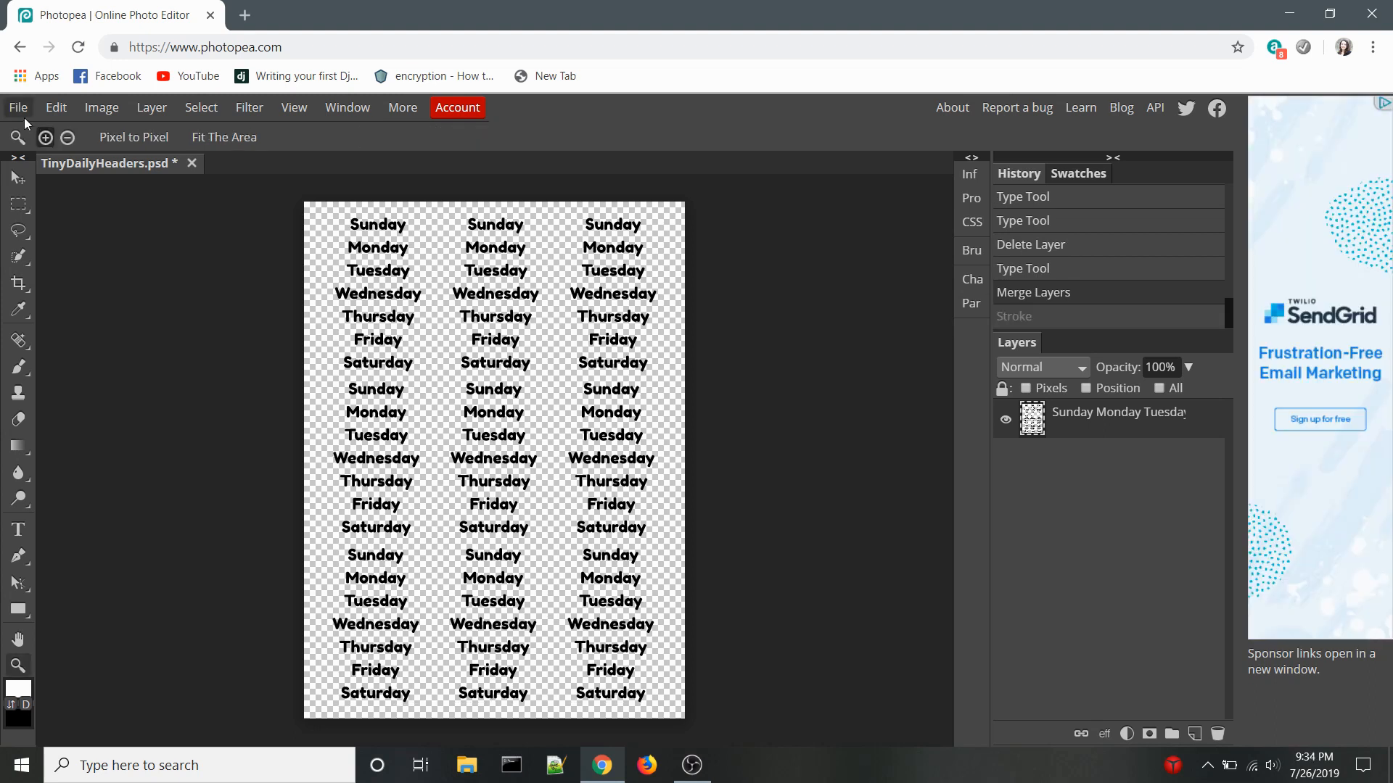
# Export the plain black weekday sheet as a PNG at 1050 x 1425 px and 100% quality
pyautogui.click(19, 108)
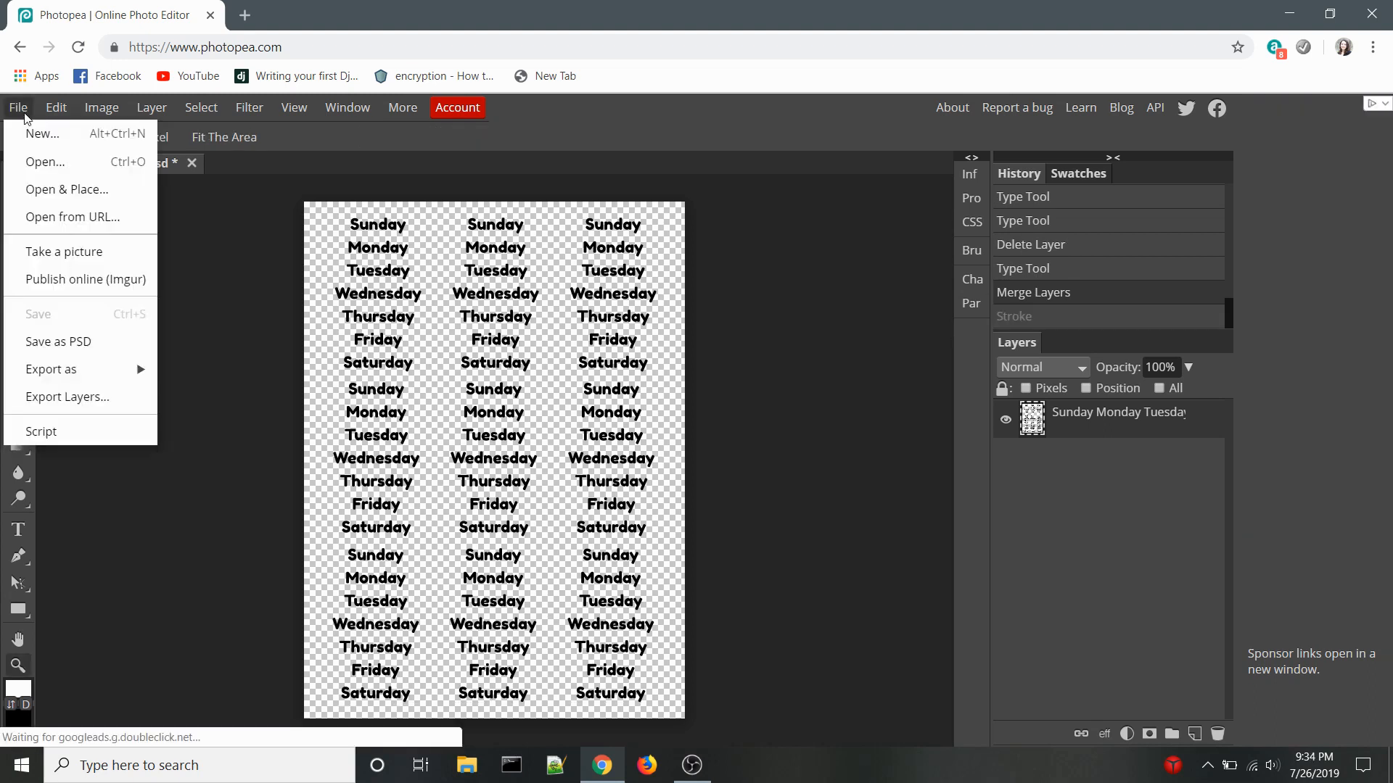
pyautogui.moveTo(111, 374)
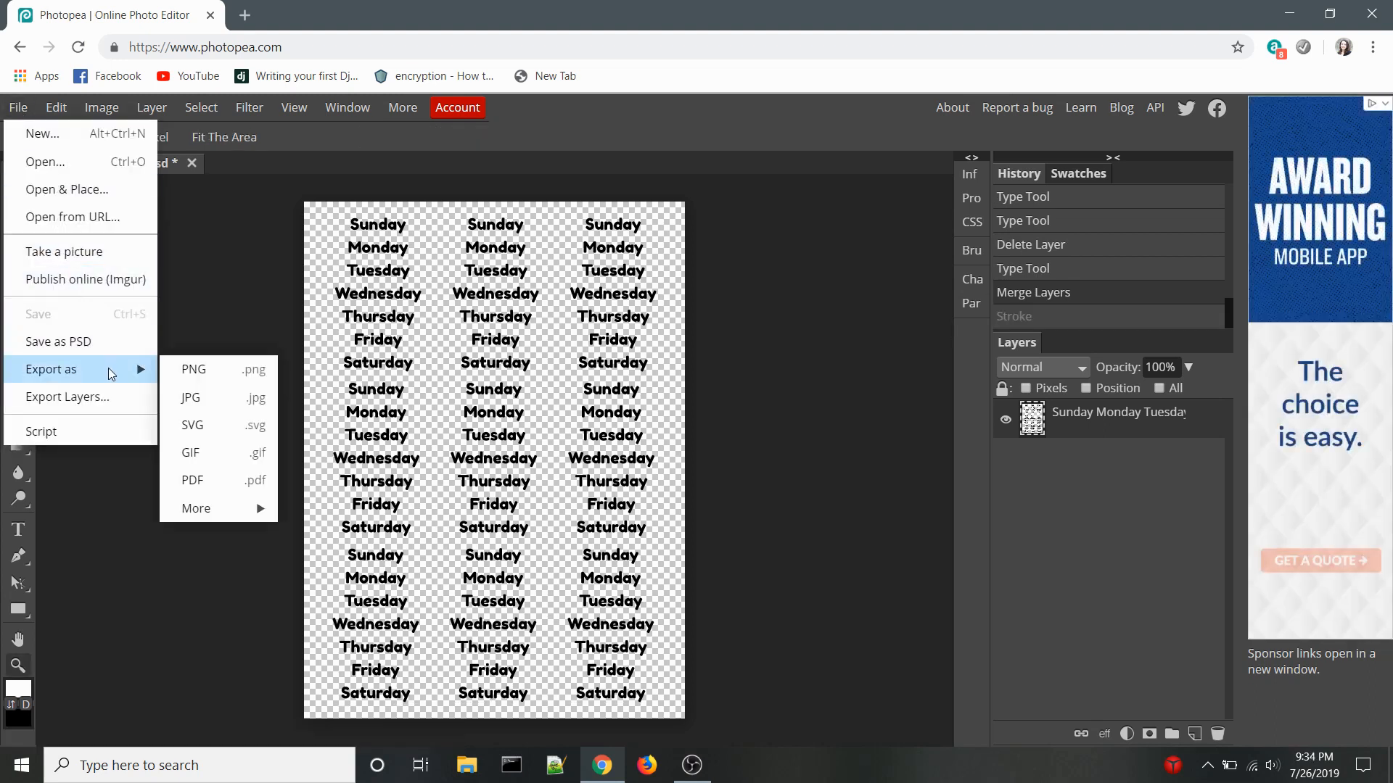
pyautogui.click(202, 376)
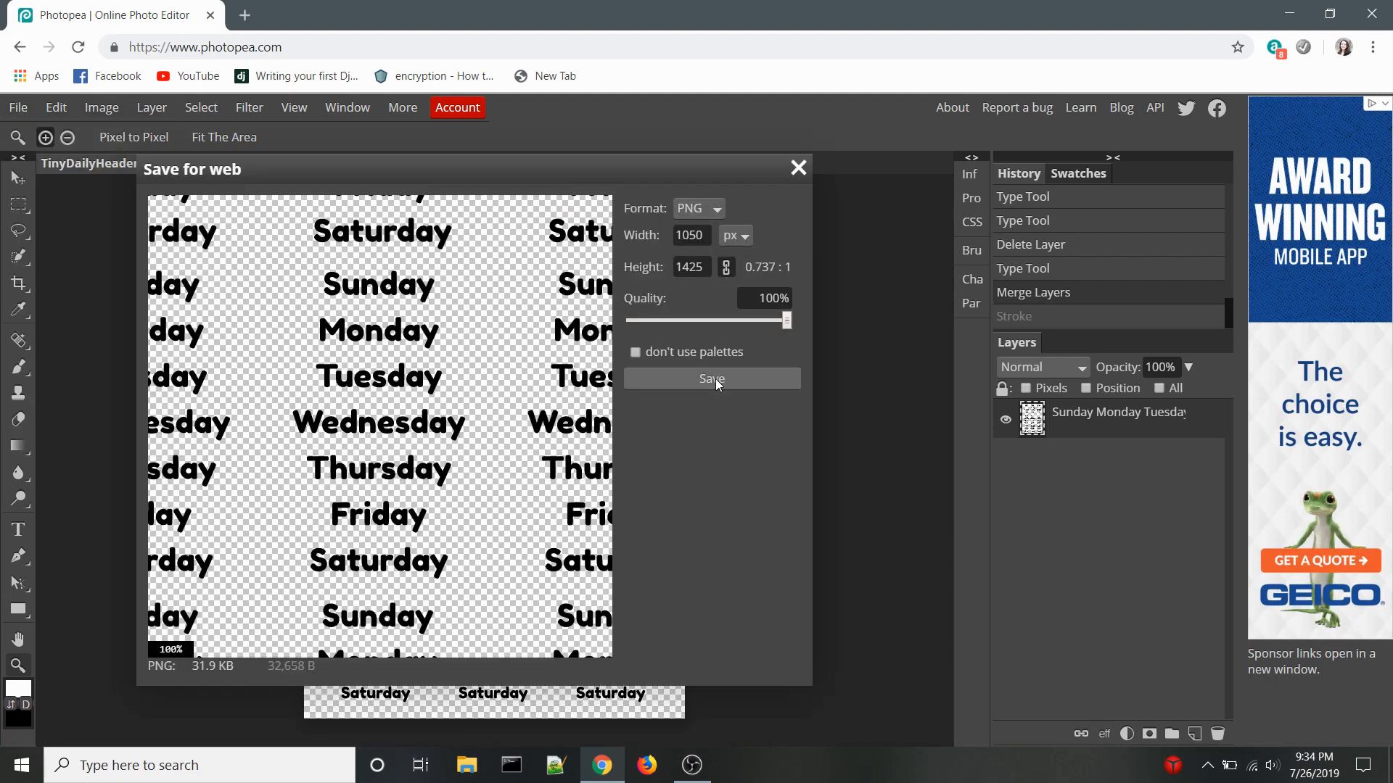
pyautogui.click(747, 383)
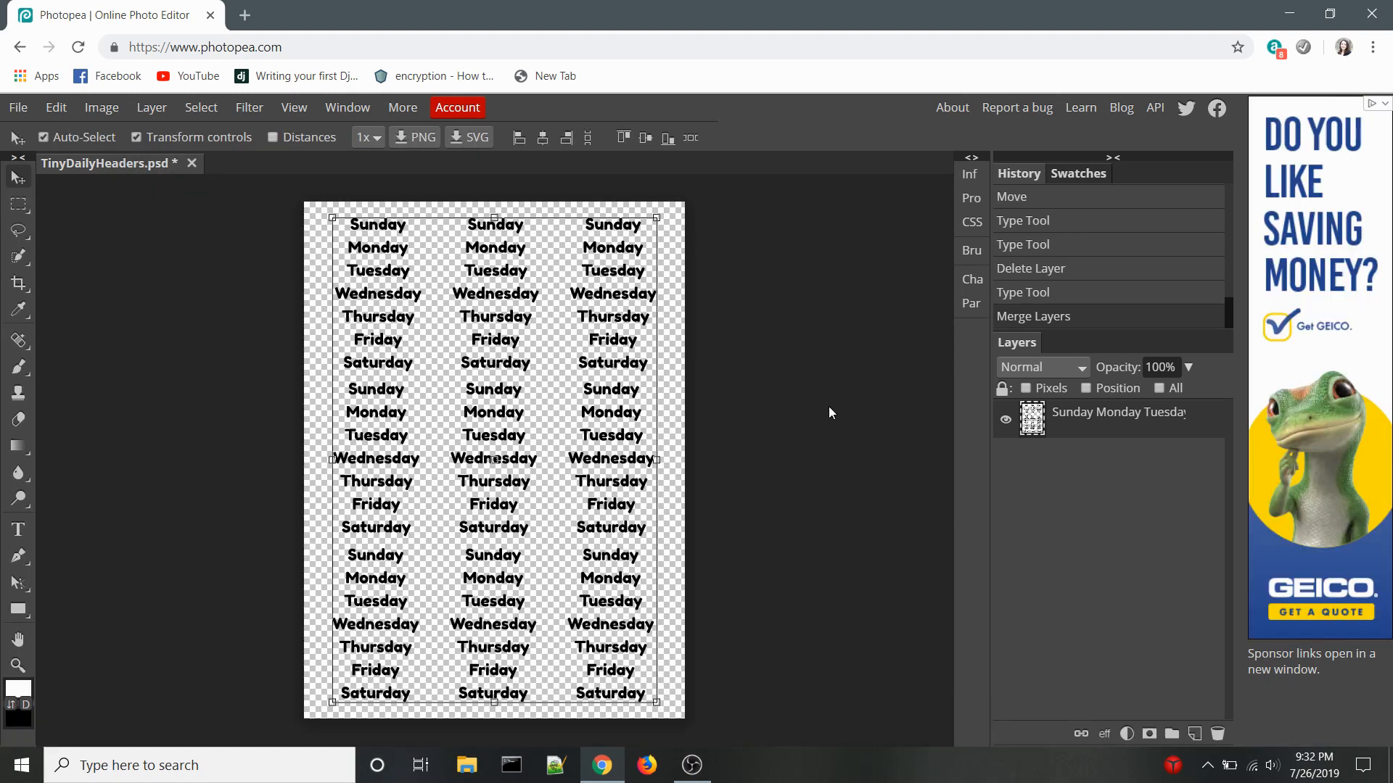
# Apply a 10 px bright blue outside stroke at 100% opacity to the merged weekday layer
pyautogui.click(56, 108)
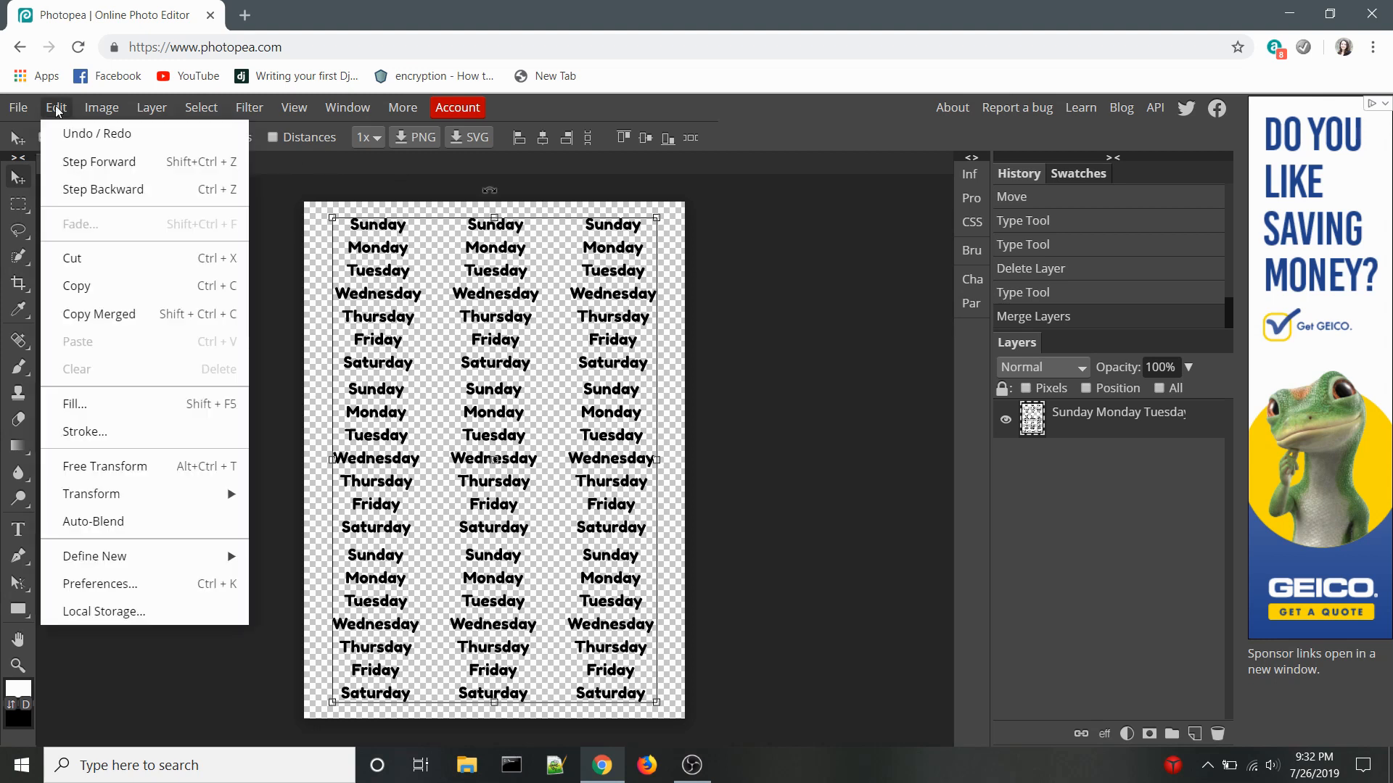
pyautogui.click(161, 433)
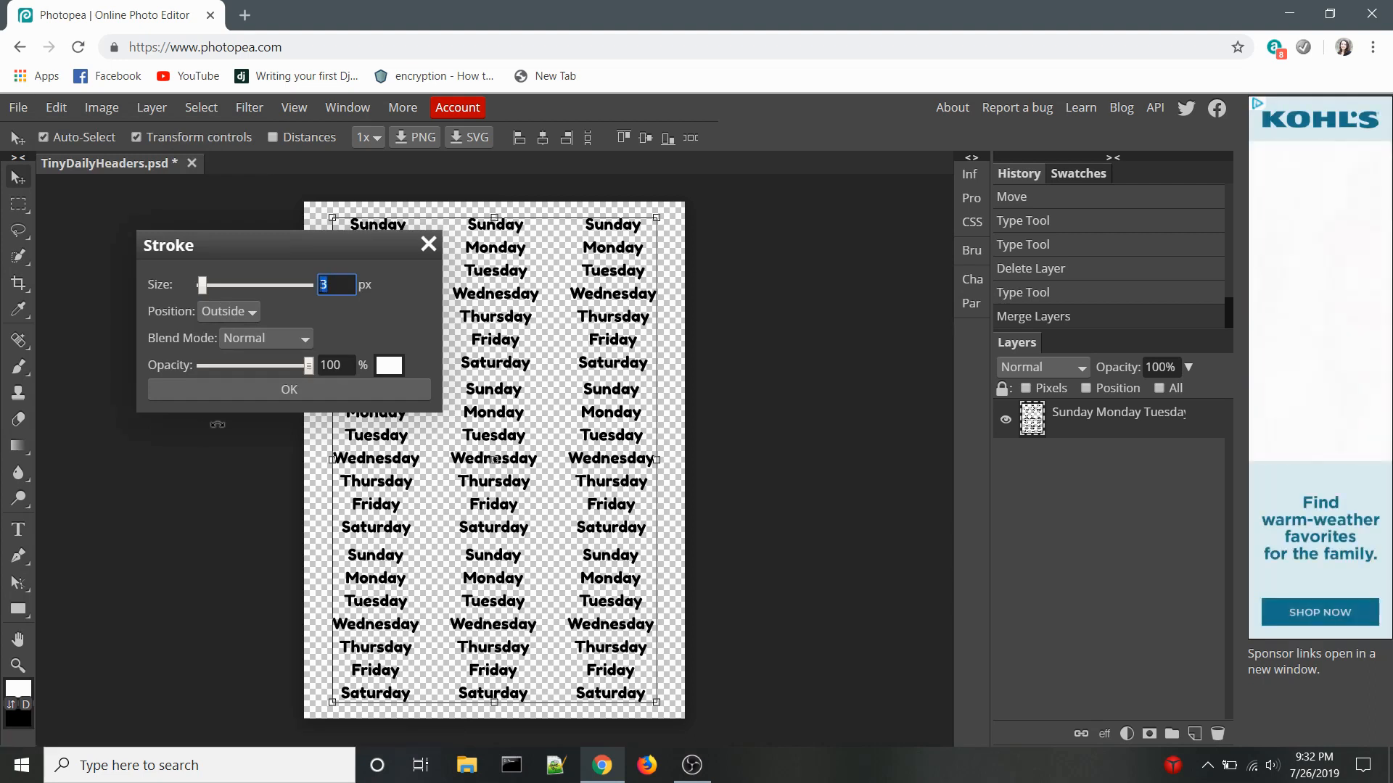
pyautogui.write('10')
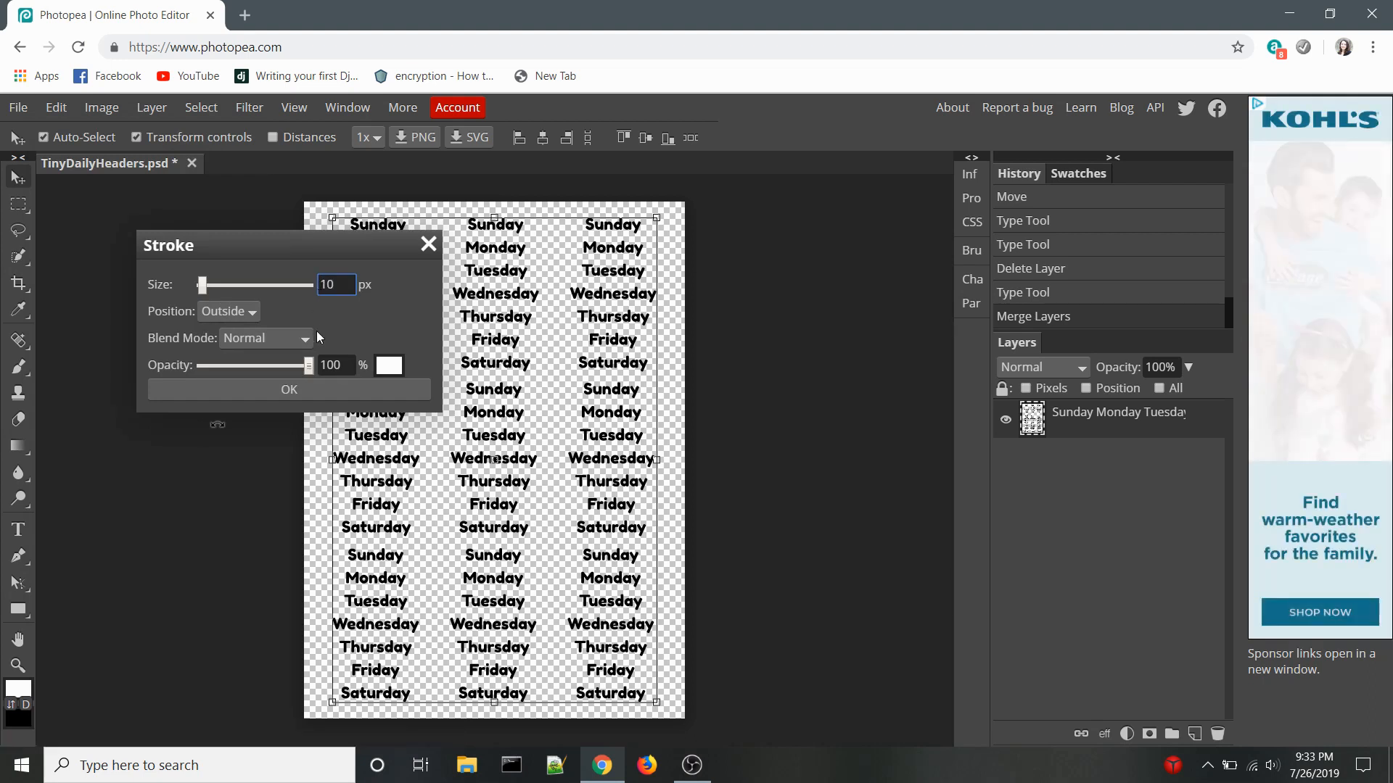
pyautogui.click(389, 367)
pyautogui.click(388, 356)
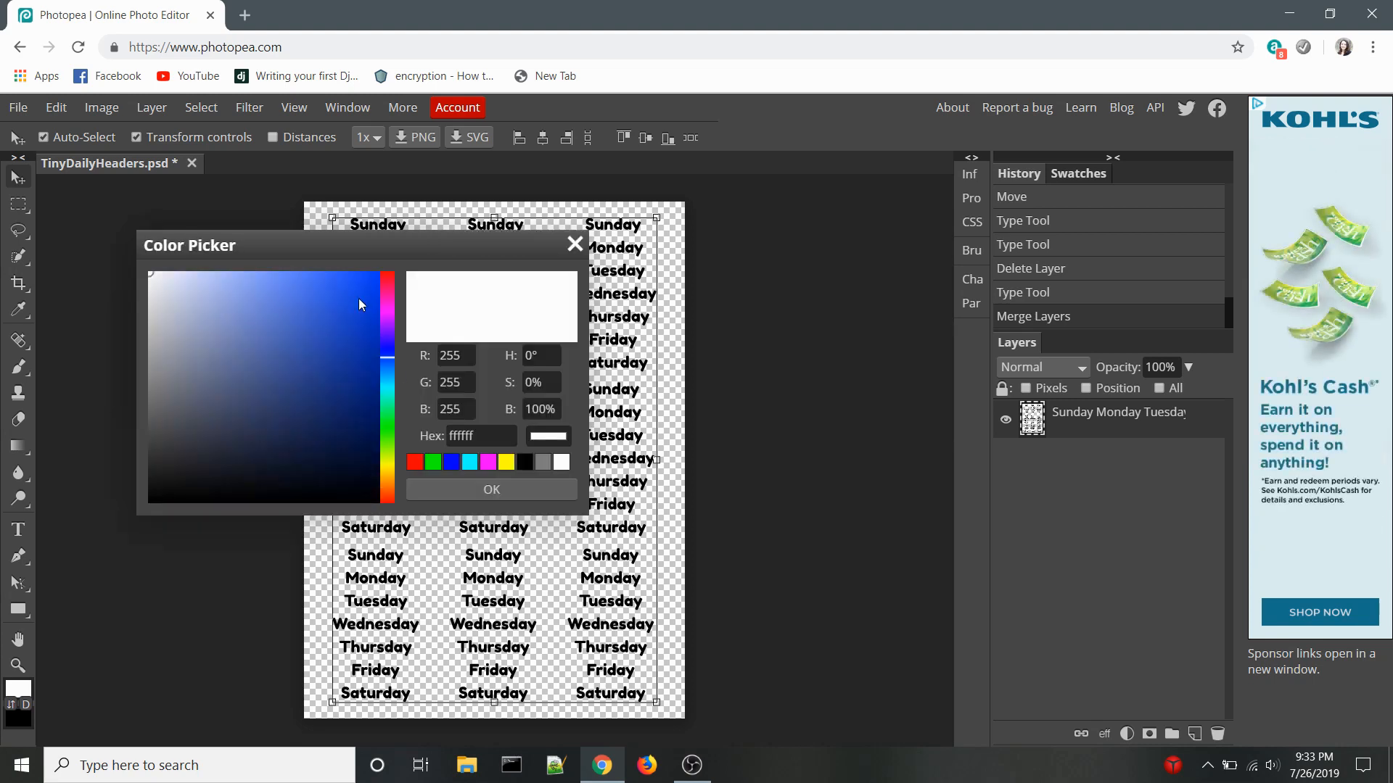
pyautogui.click(378, 274)
pyautogui.click(498, 491)
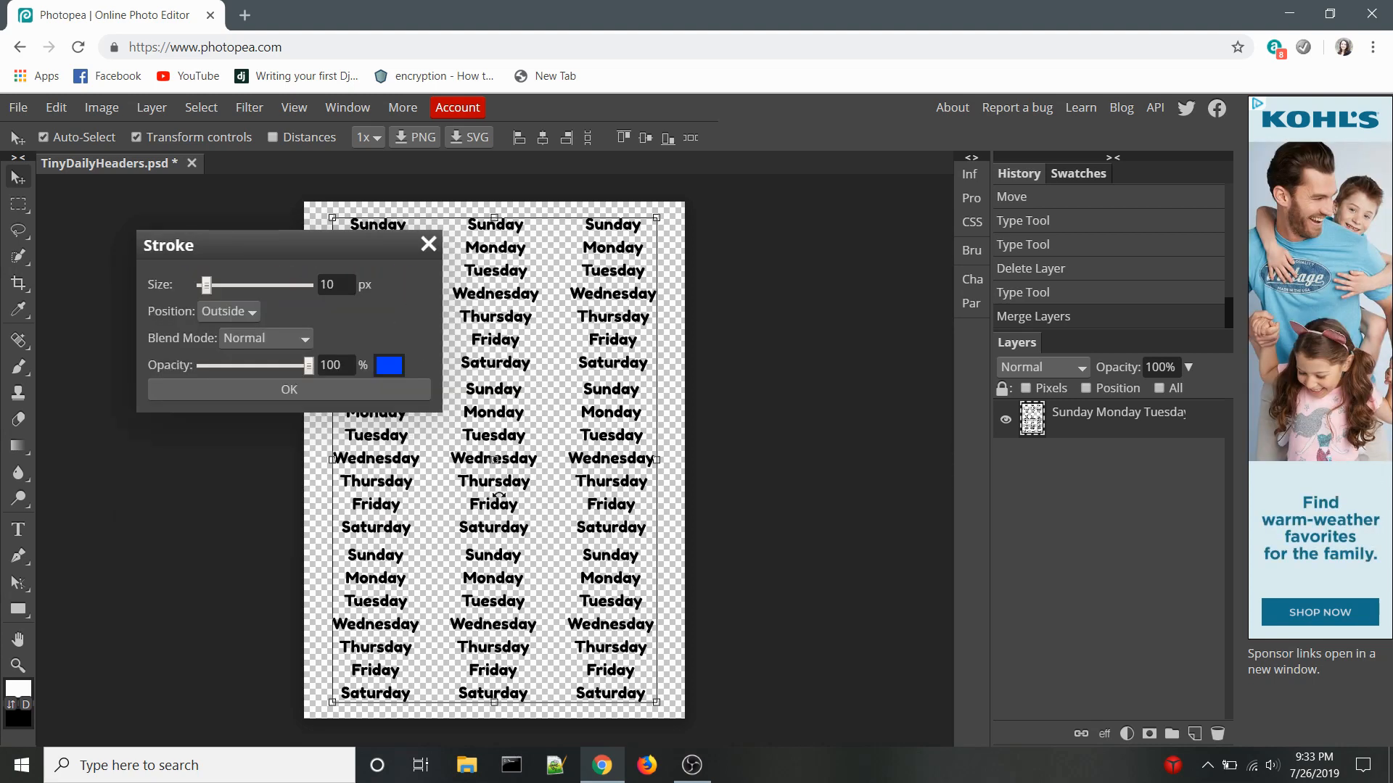
pyautogui.click(264, 393)
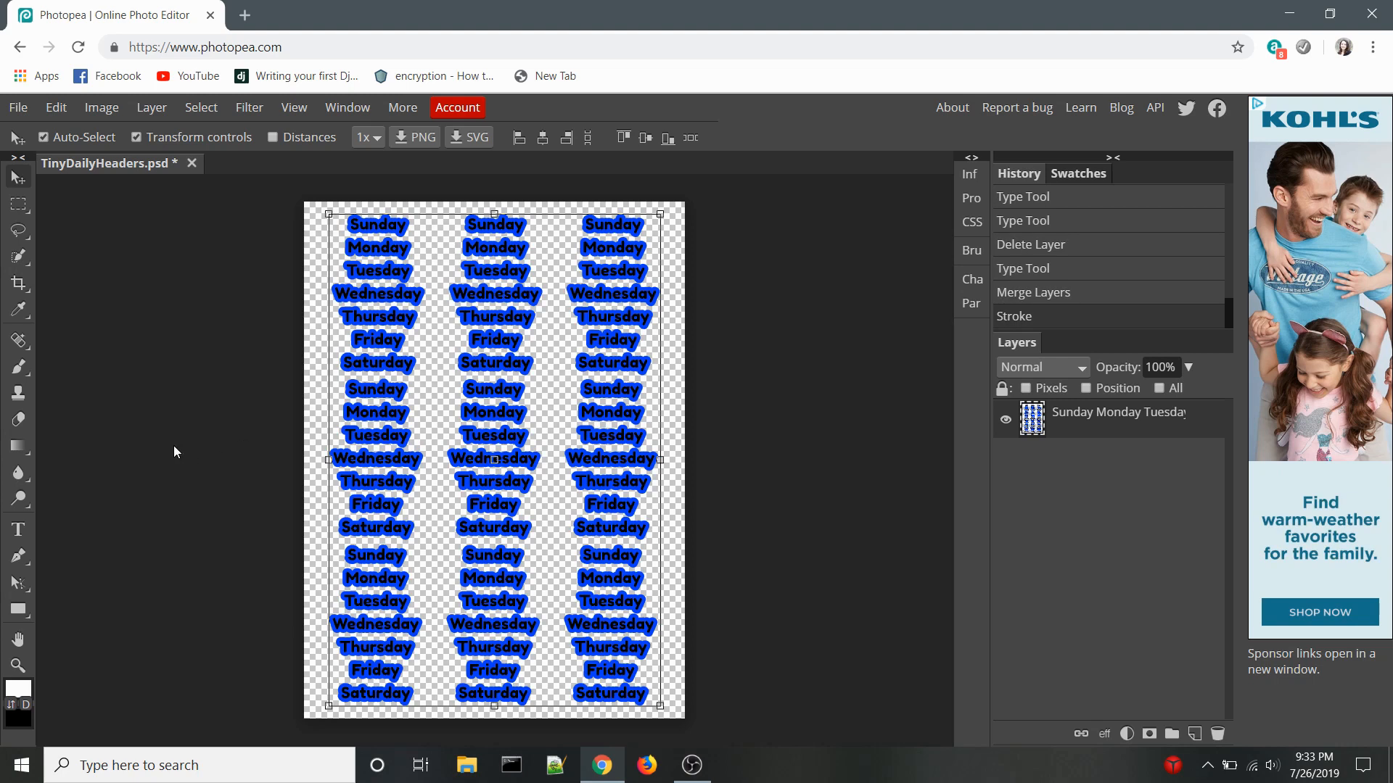
# Examine the blue outline around the weekday words up close, then return to the whole-page view
pyautogui.press('z')
pyautogui.click(477, 394)
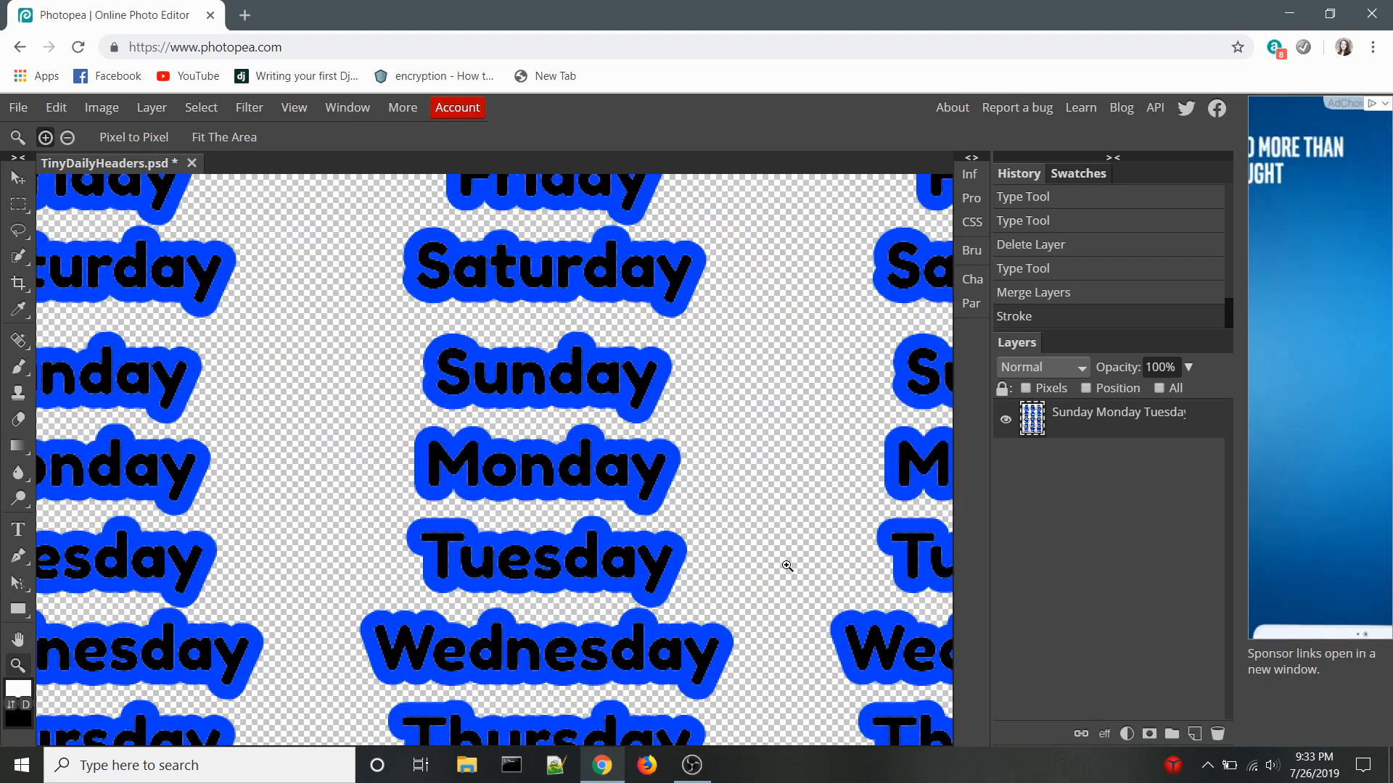
pyautogui.scroll(-5, 787, 566)
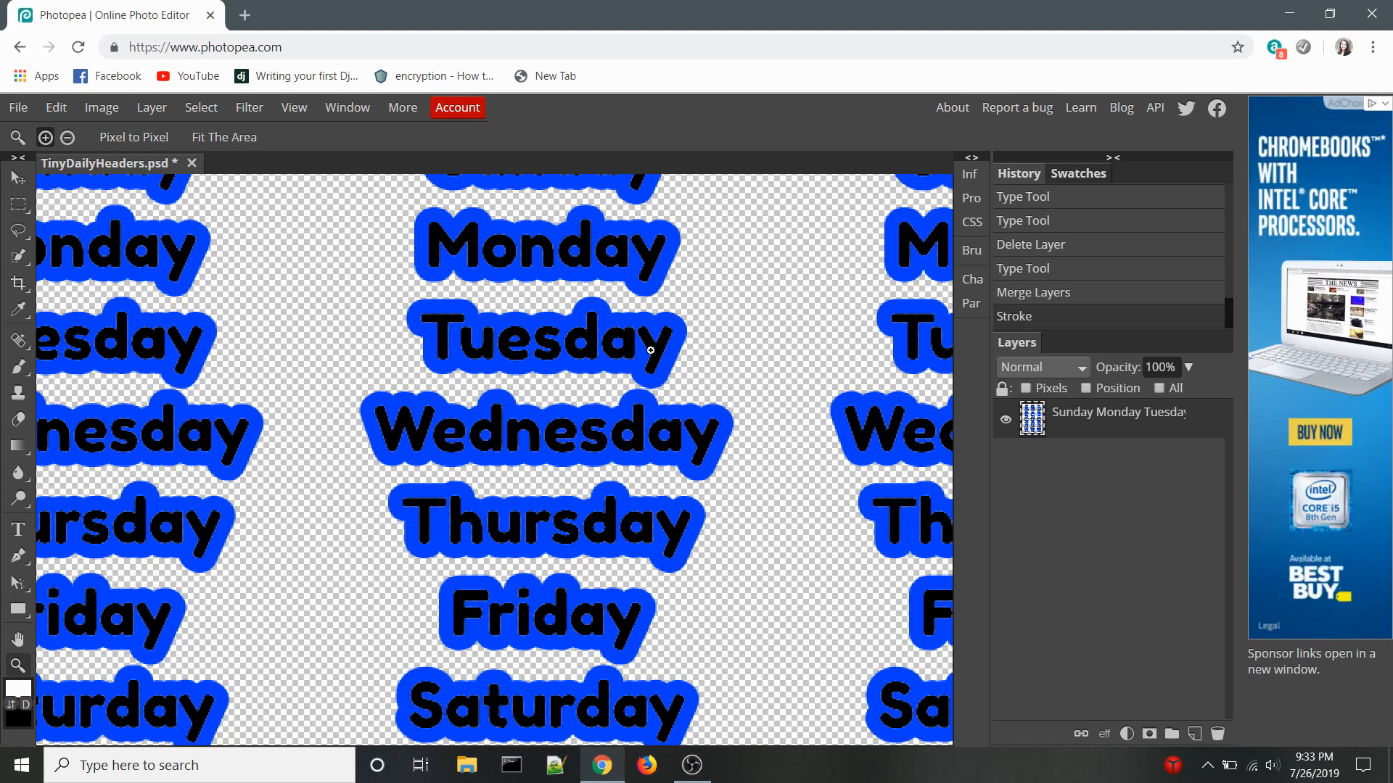
pyautogui.rightClick(333, 573)
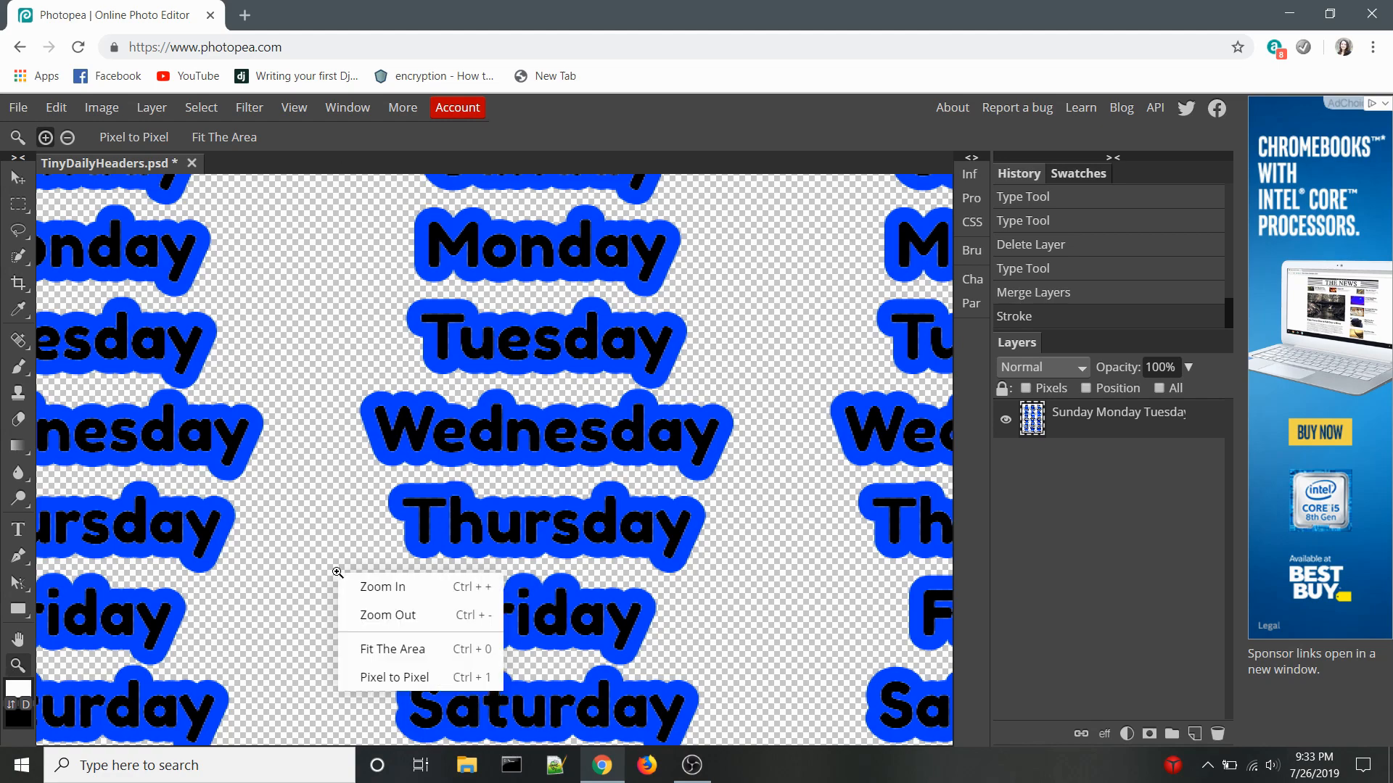
pyautogui.click(368, 612)
pyautogui.rightClick(441, 444)
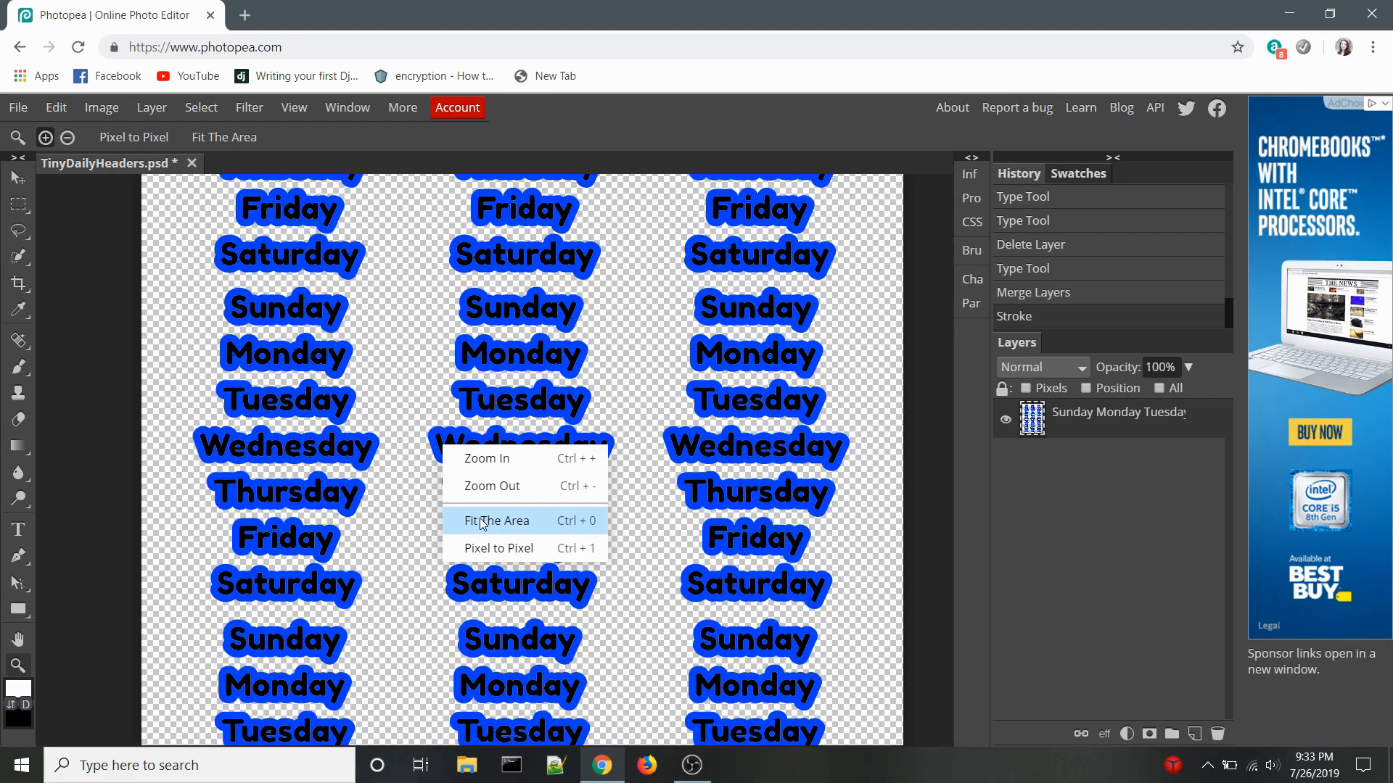
pyautogui.click(494, 486)
pyautogui.rightClick(536, 489)
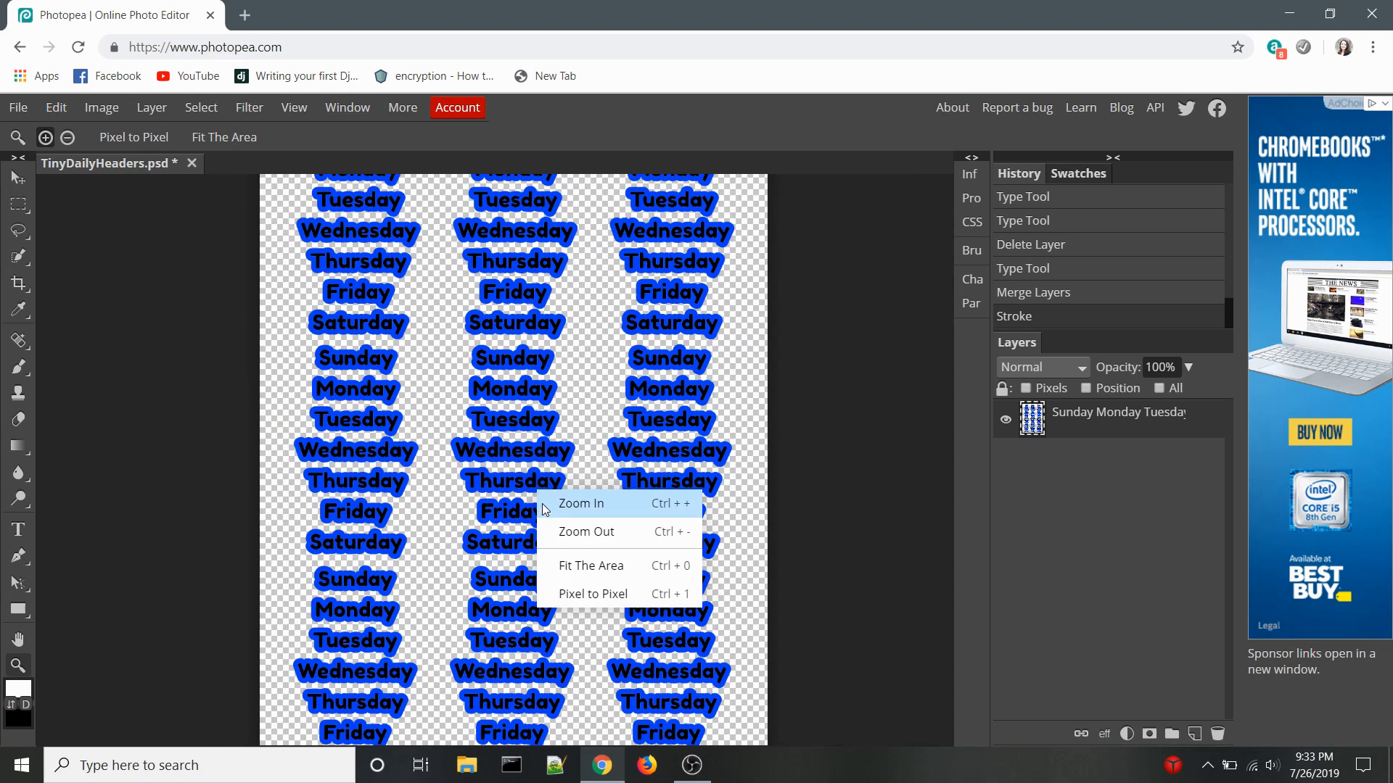
pyautogui.click(579, 531)
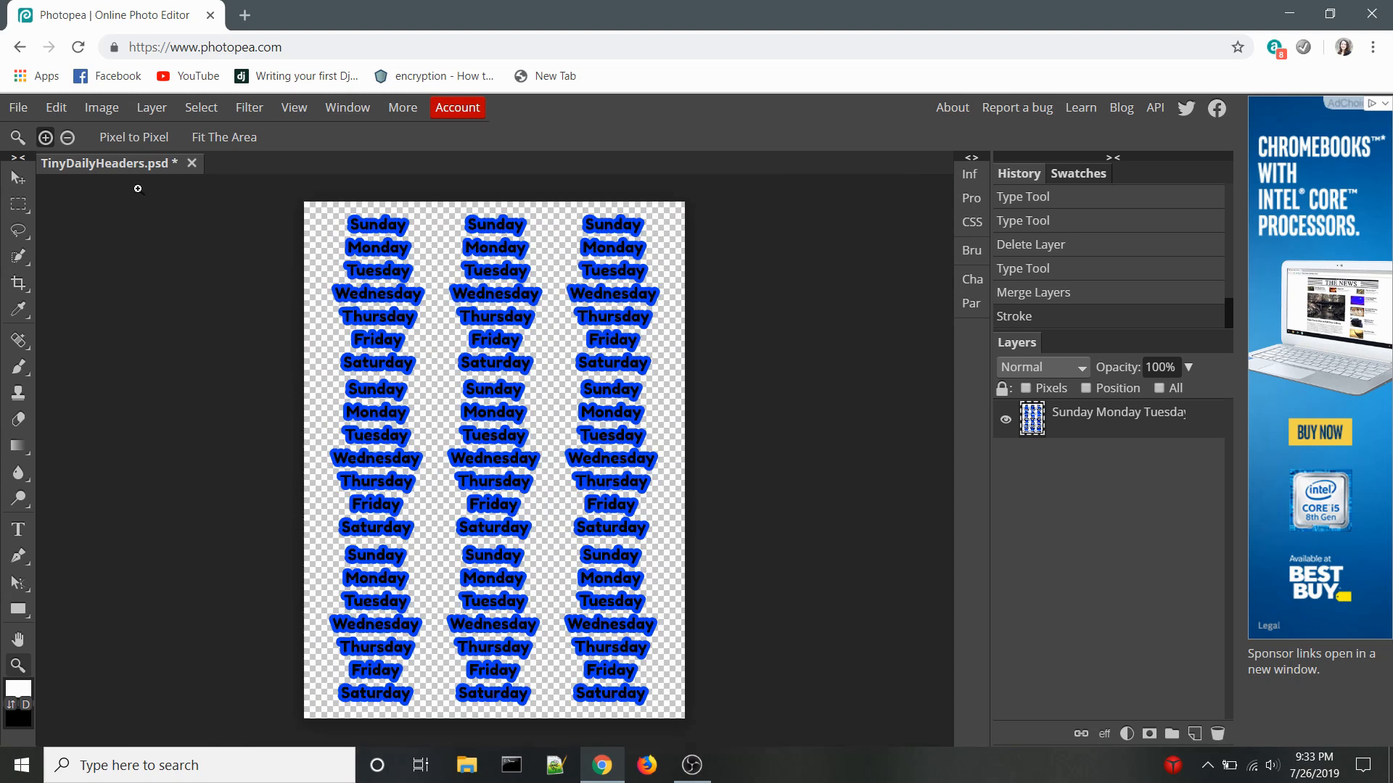
# Undo the blue stroke on the merged weekday layer
pyautogui.click(56, 108)
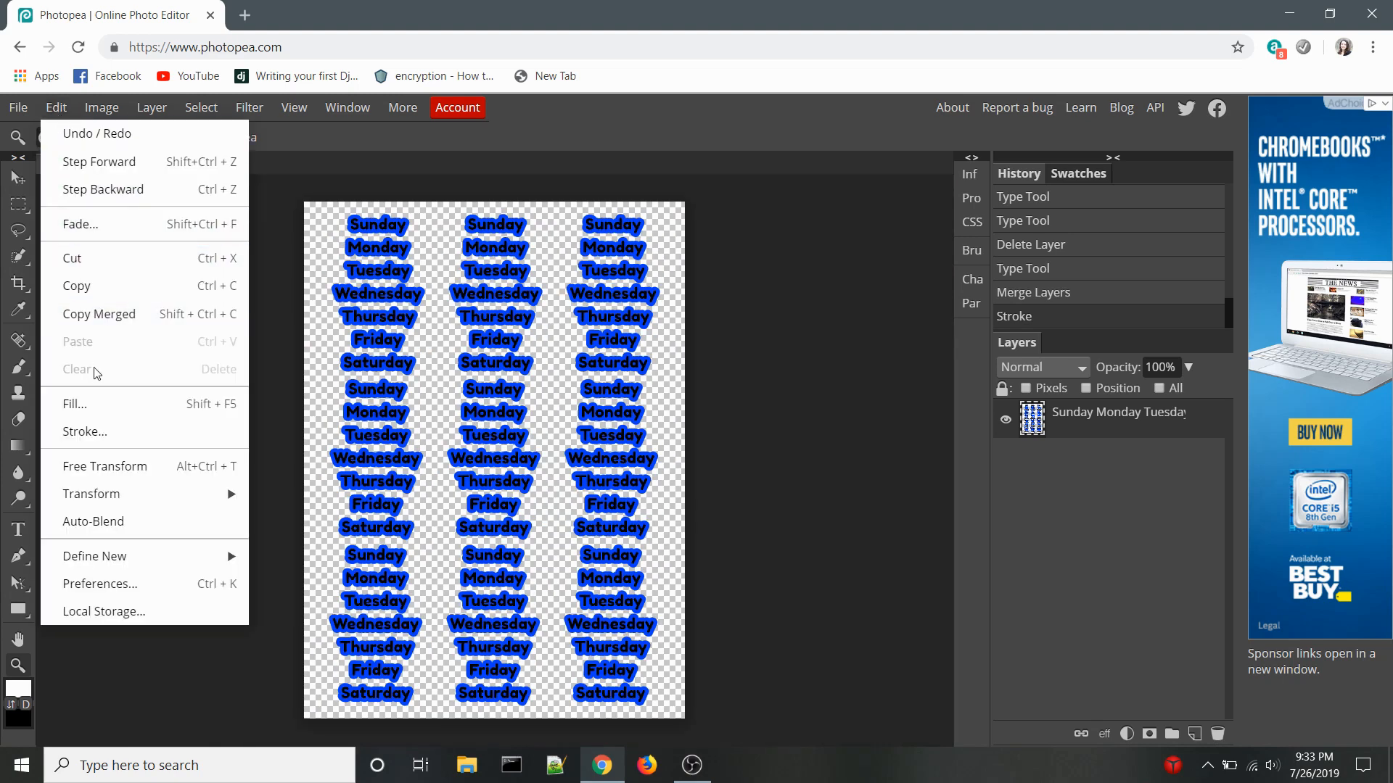
pyautogui.click(104, 135)
# Apply an 8 px bright blue outside stroke at 100% opacity to the merged weekday layer
pyautogui.click(59, 109)
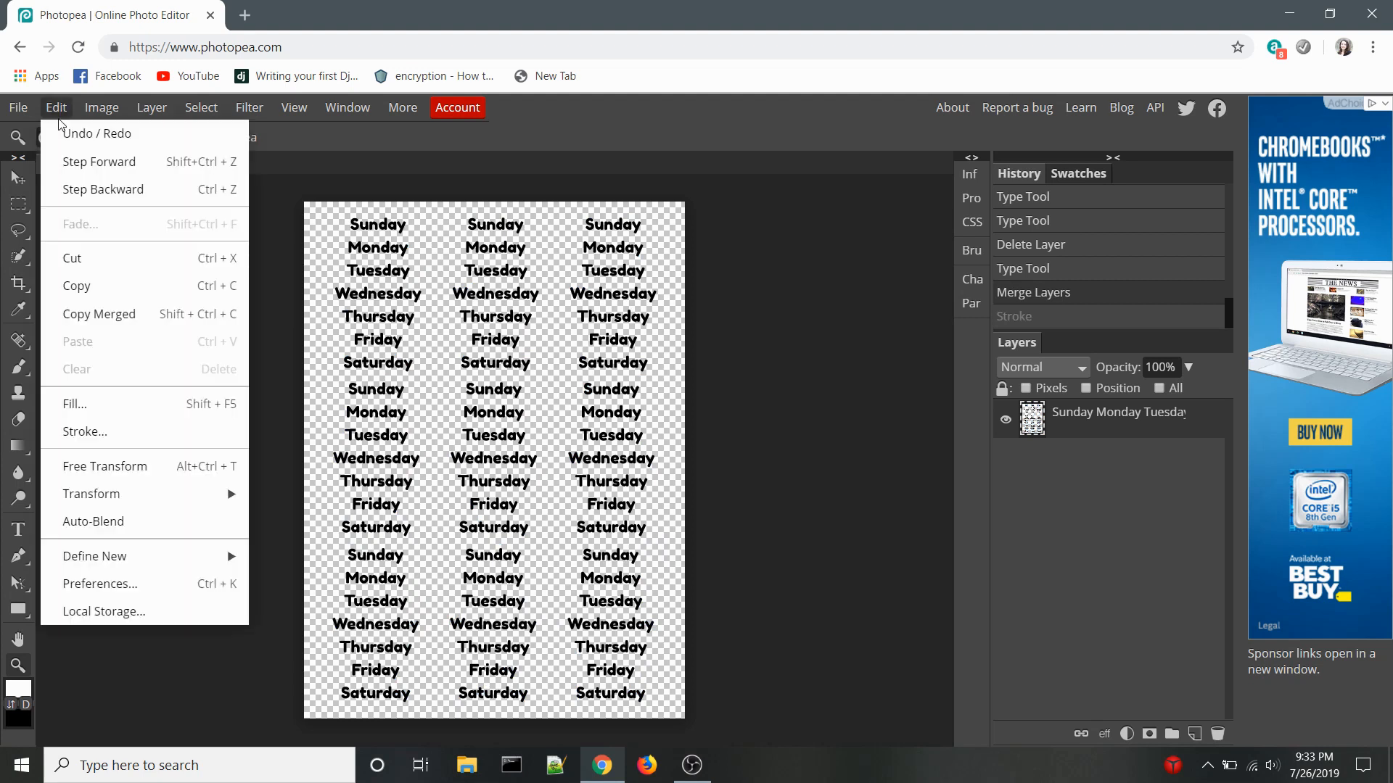
pyautogui.click(134, 434)
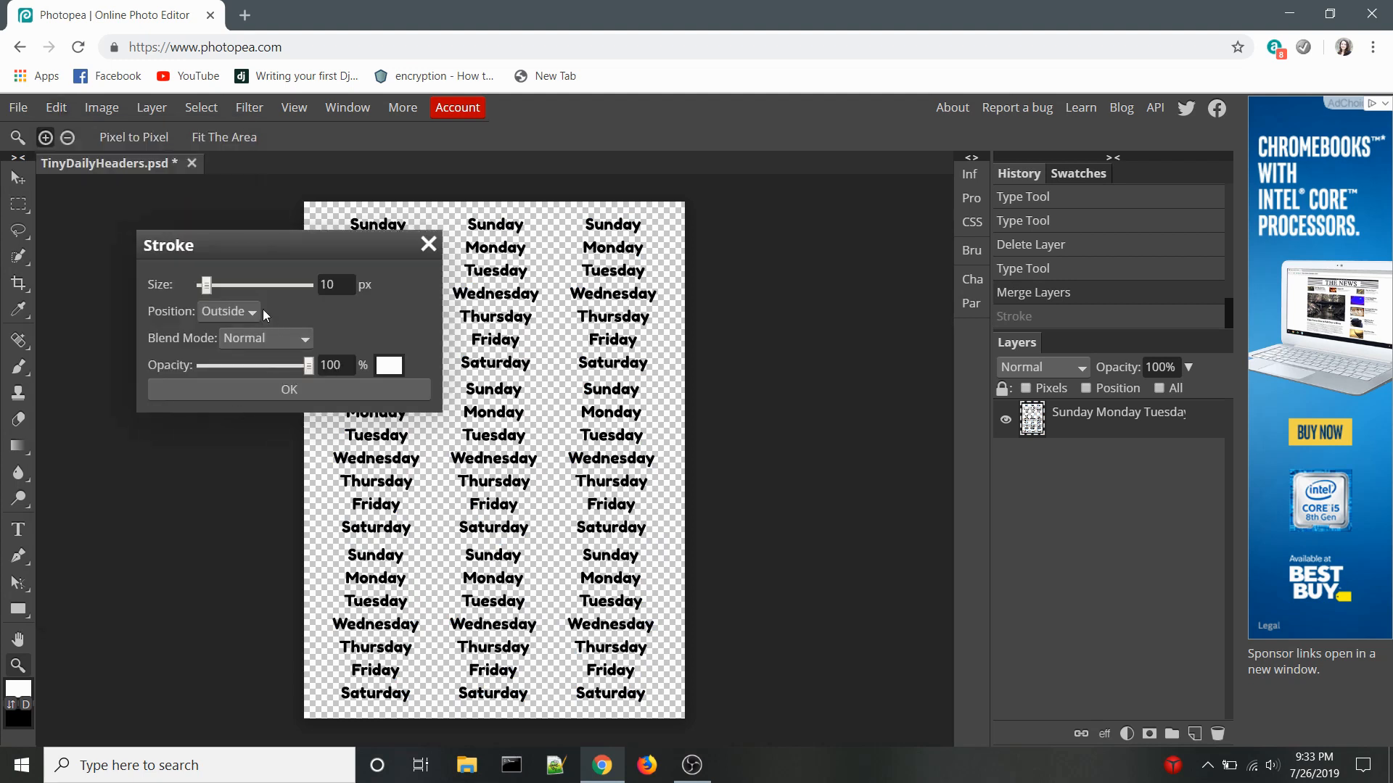
pyautogui.moveTo(338, 285); pyautogui.dragTo(283, 284)
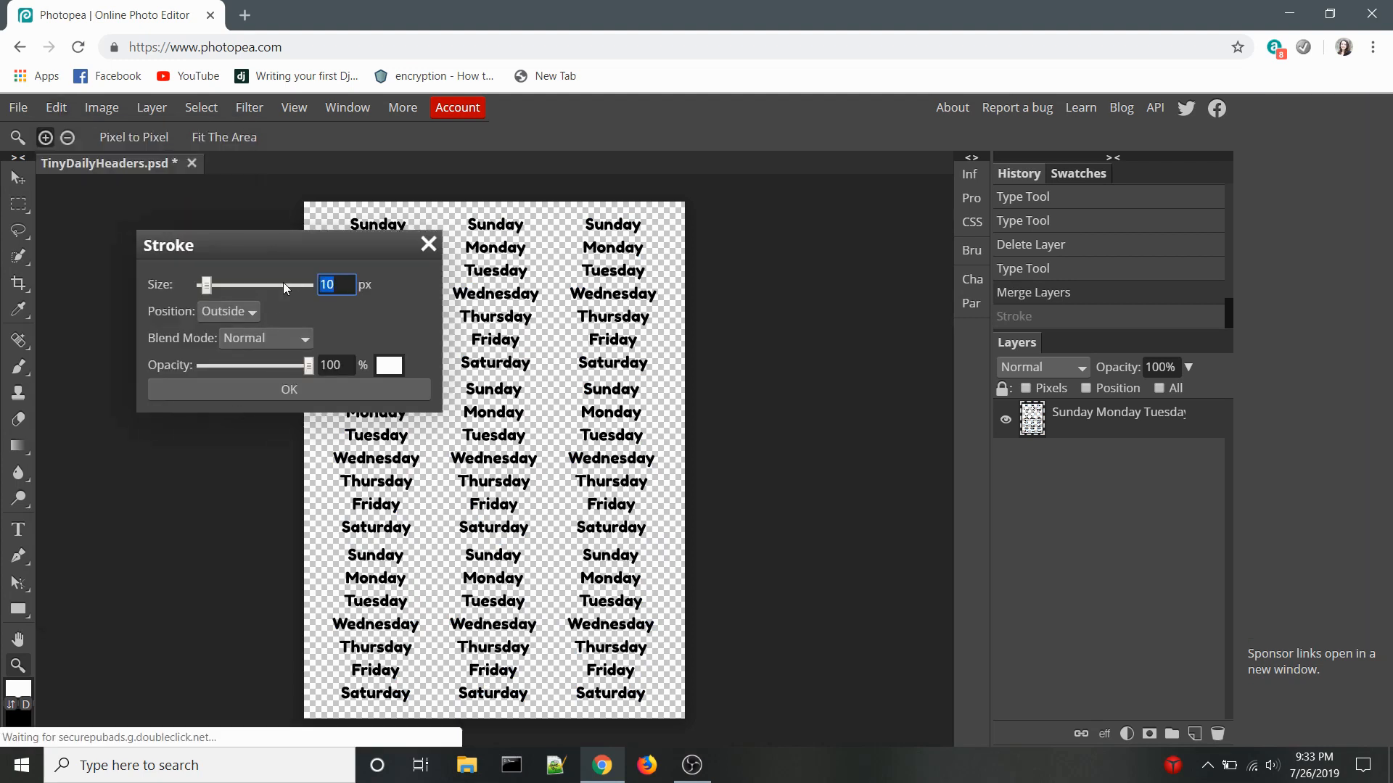
pyautogui.click(387, 366)
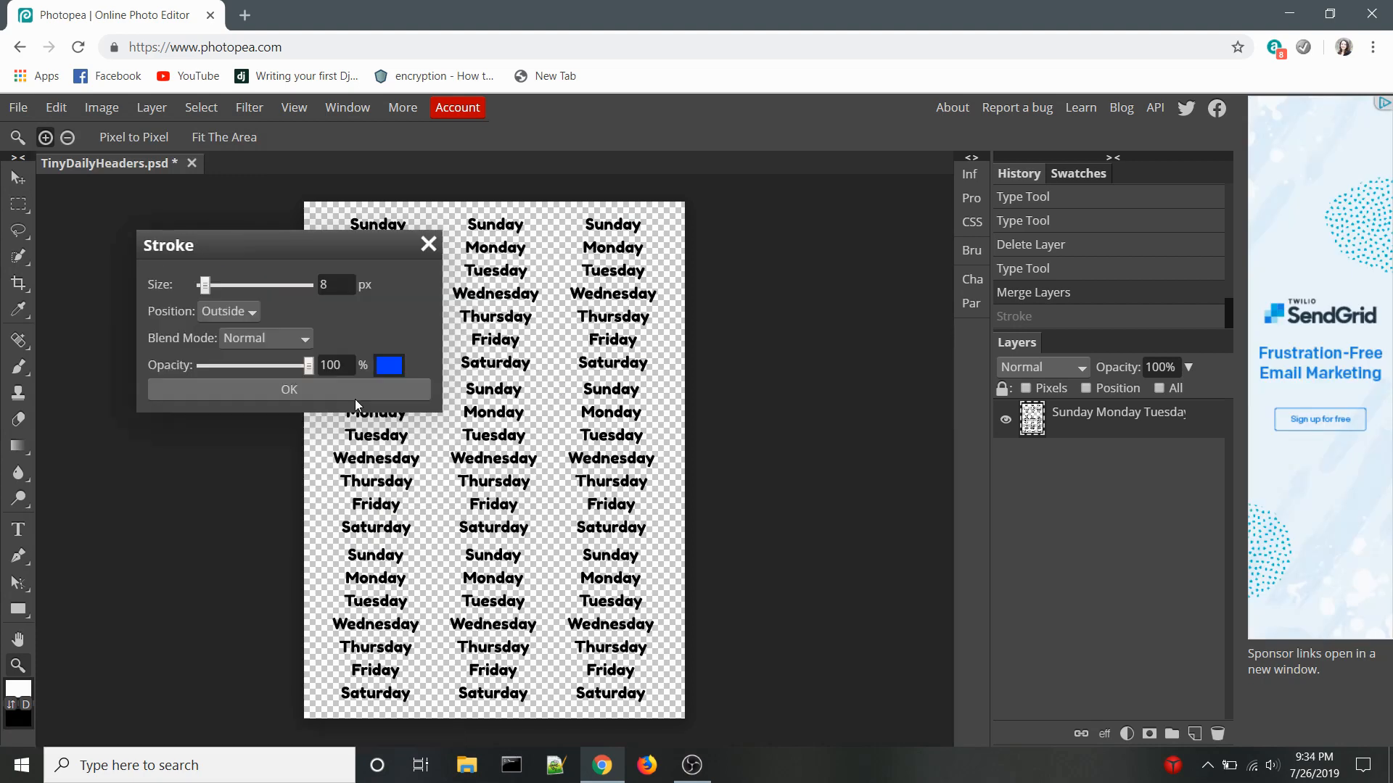
pyautogui.click(355, 399)
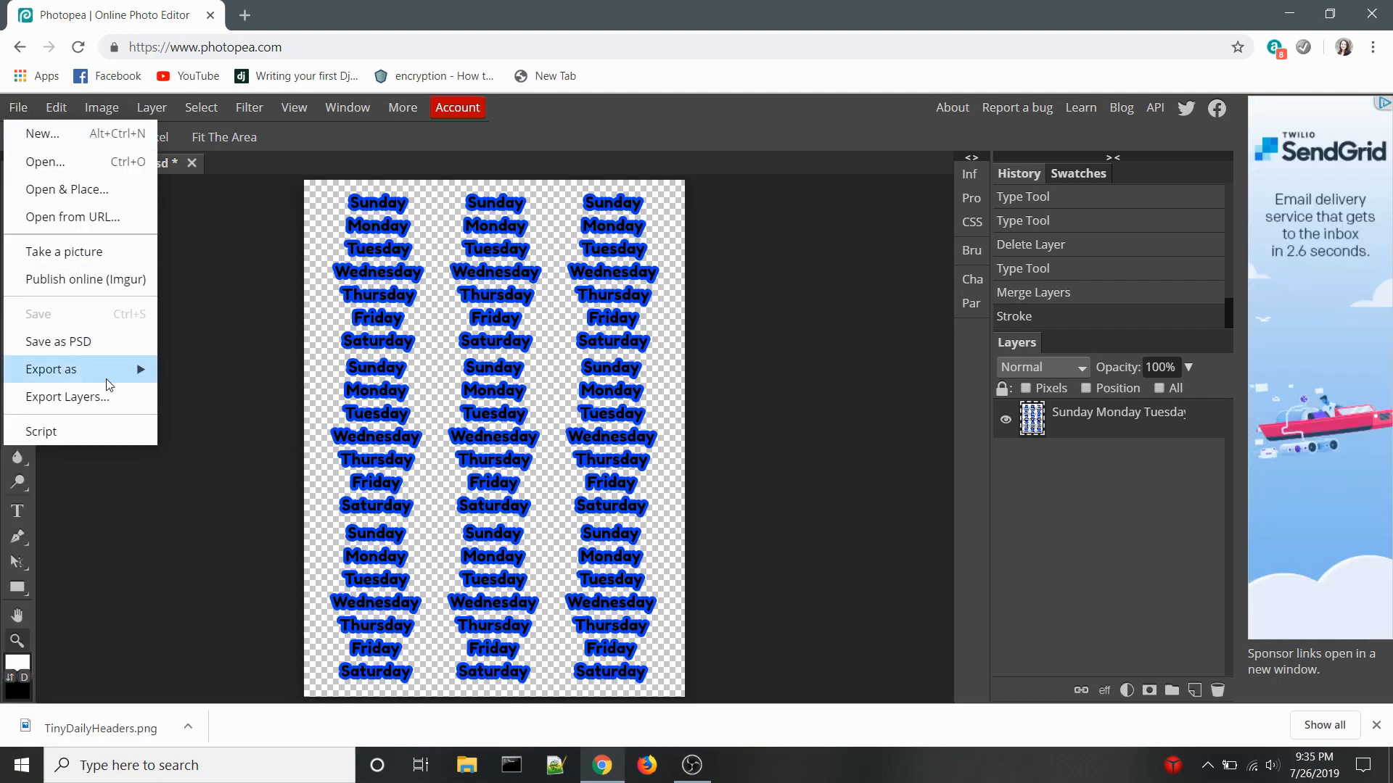
# Export the blue-outlined weekday sheet as a PNG at 1050 x 1425 px and 100% quality
pyautogui.moveTo(111, 377)
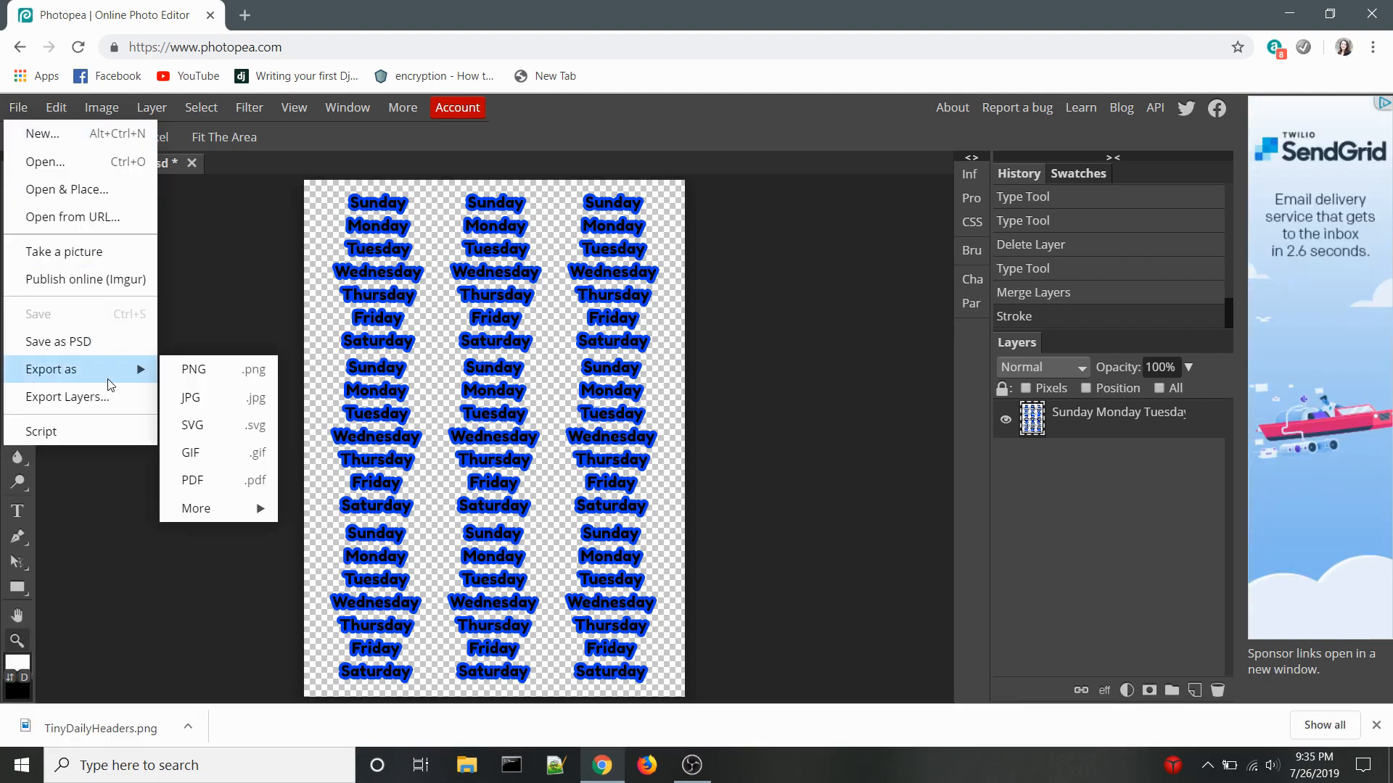
pyautogui.click(193, 370)
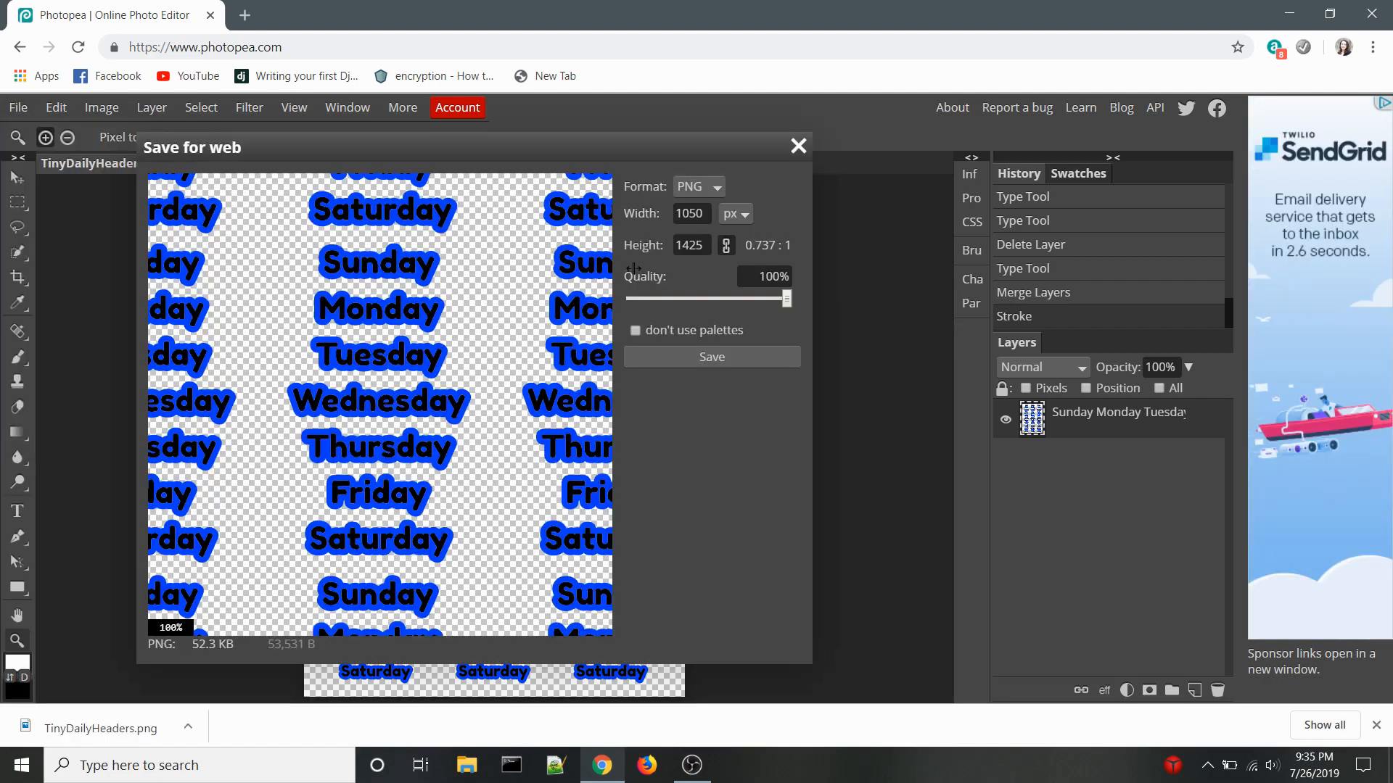
pyautogui.click(693, 356)
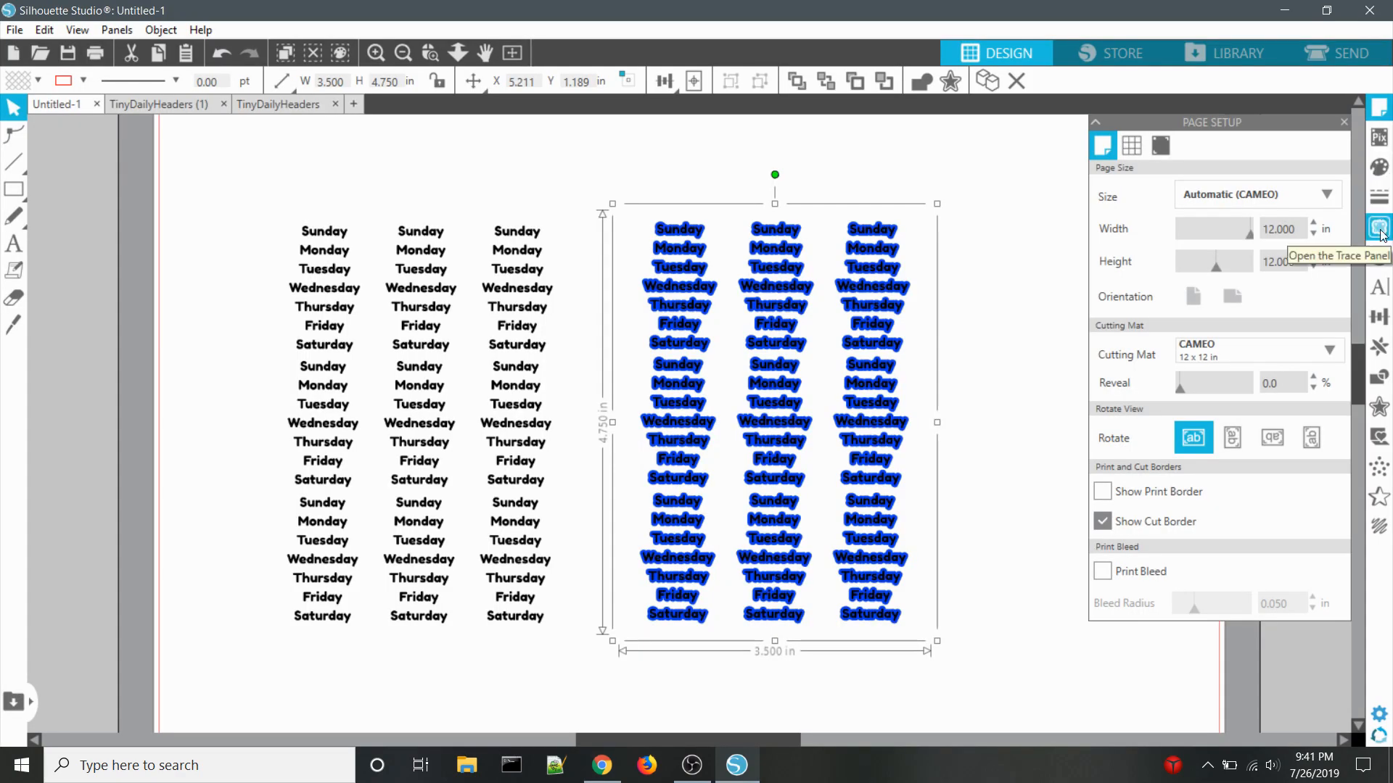
# In Silhouette Studio, trace the outer edge of the blue-outlined weekday sheet, with the trace area enclosing the whole image
pyautogui.click(1379, 229)
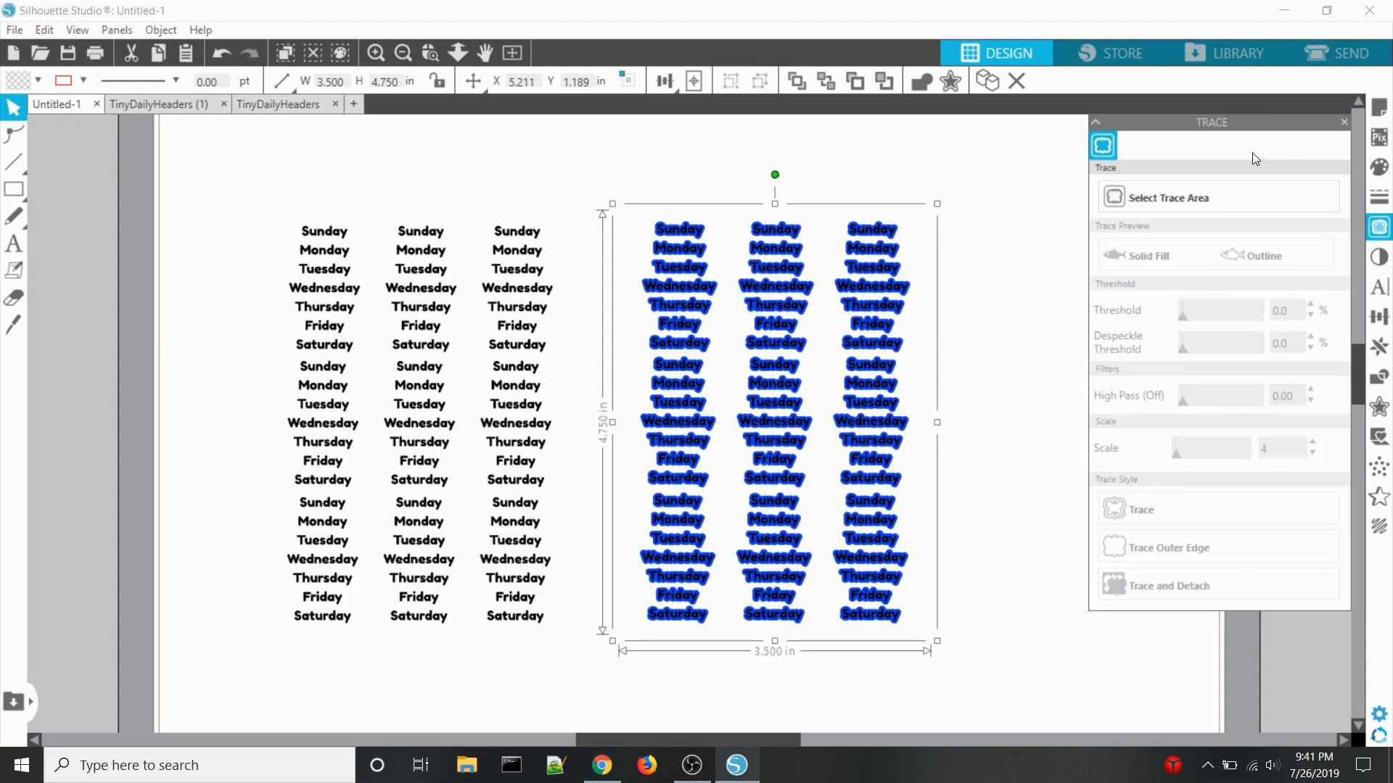
pyautogui.click(1256, 189)
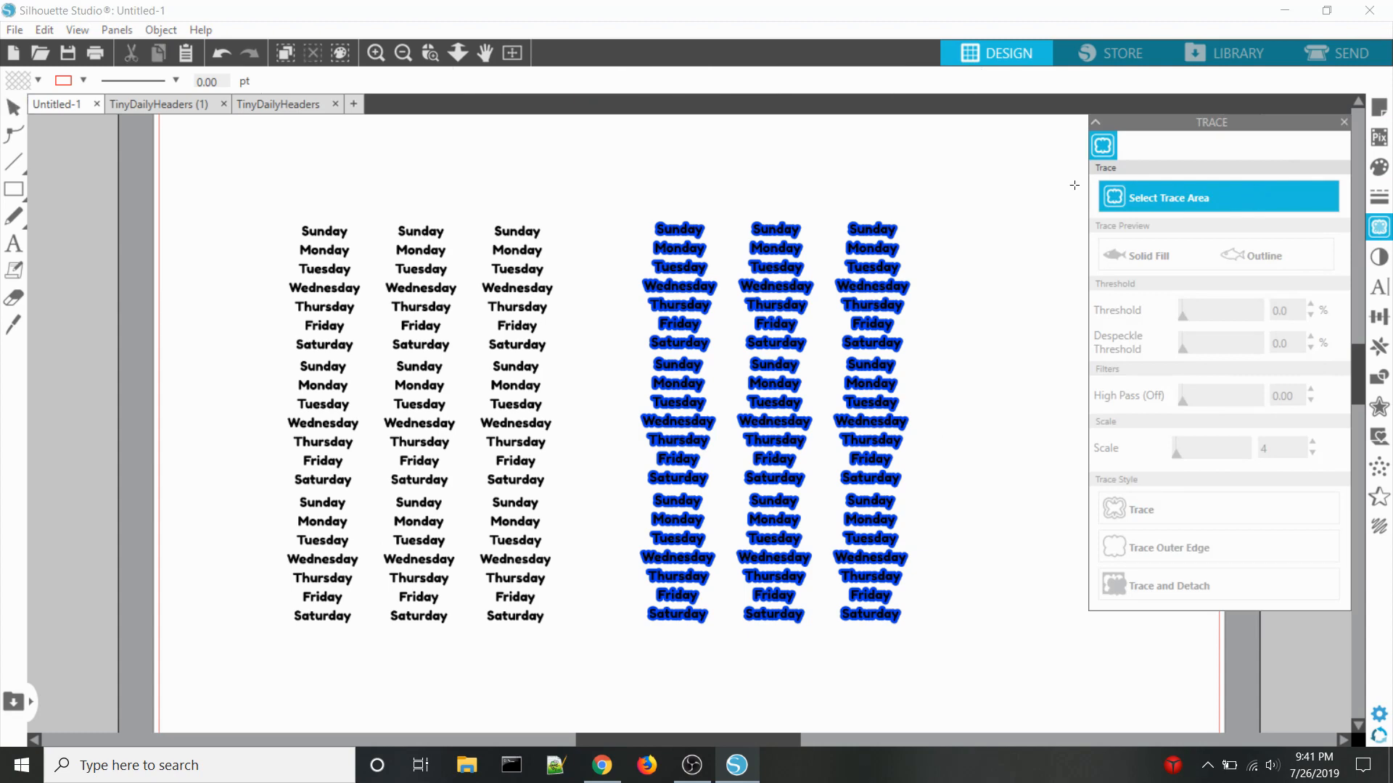
pyautogui.moveTo(596, 192); pyautogui.dragTo(961, 658)
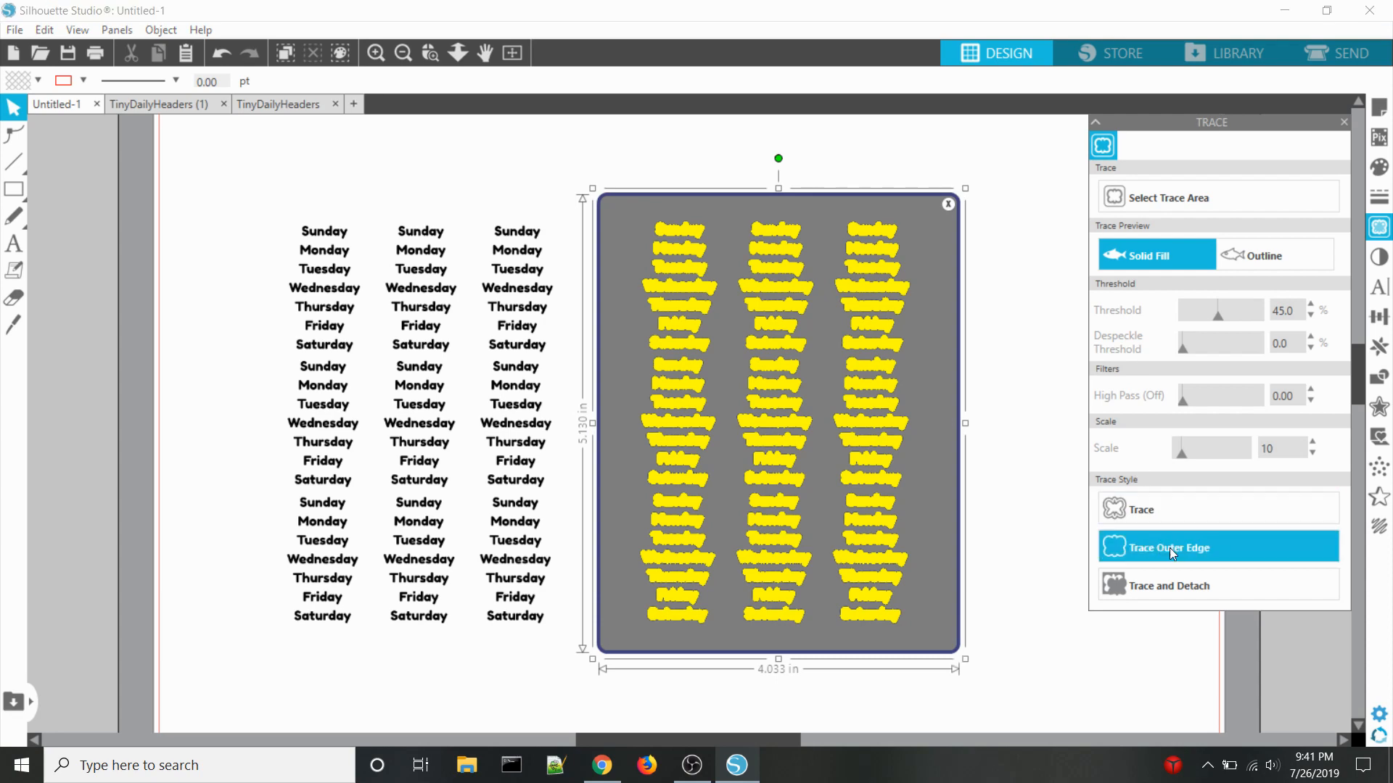
pyautogui.click(1272, 553)
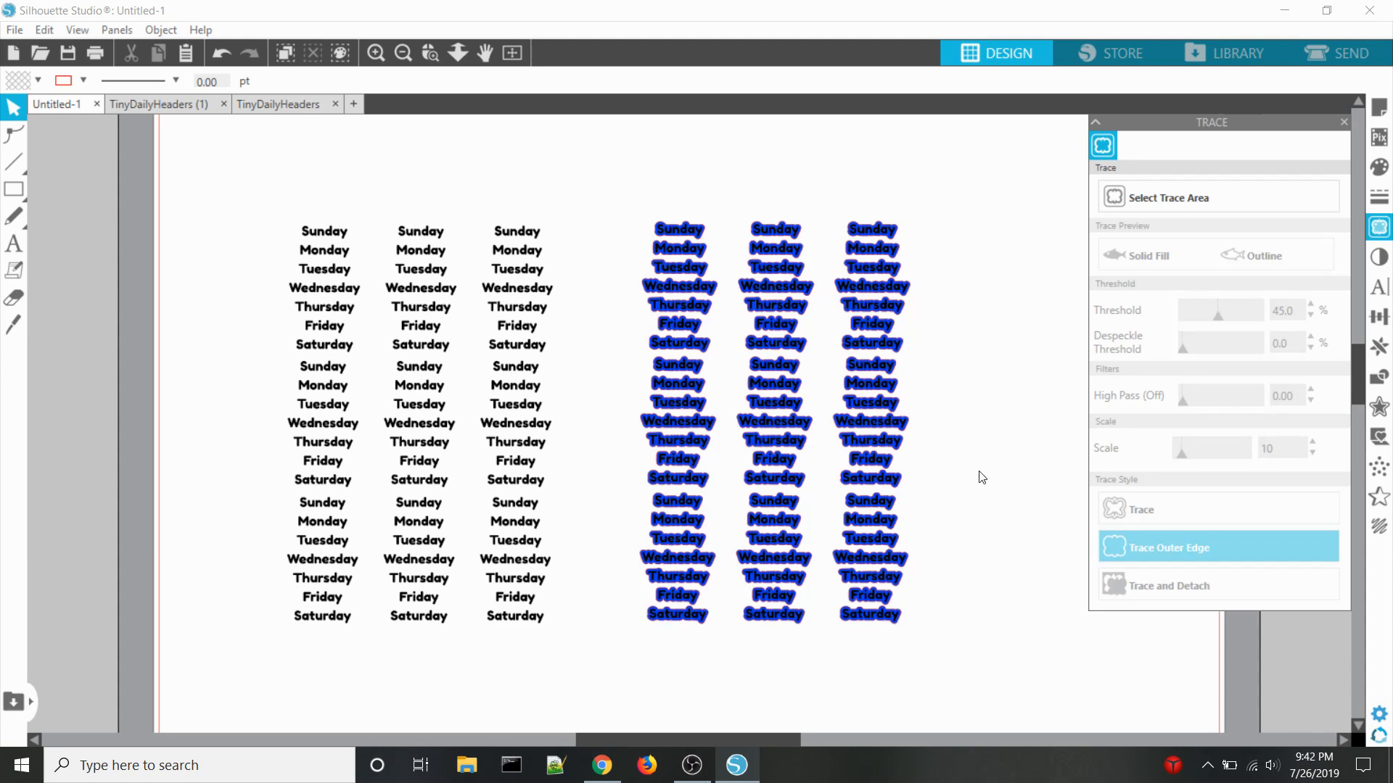
# Move the blue-outlined weekday image off its traced cut lines and delete it
pyautogui.click(889, 449)
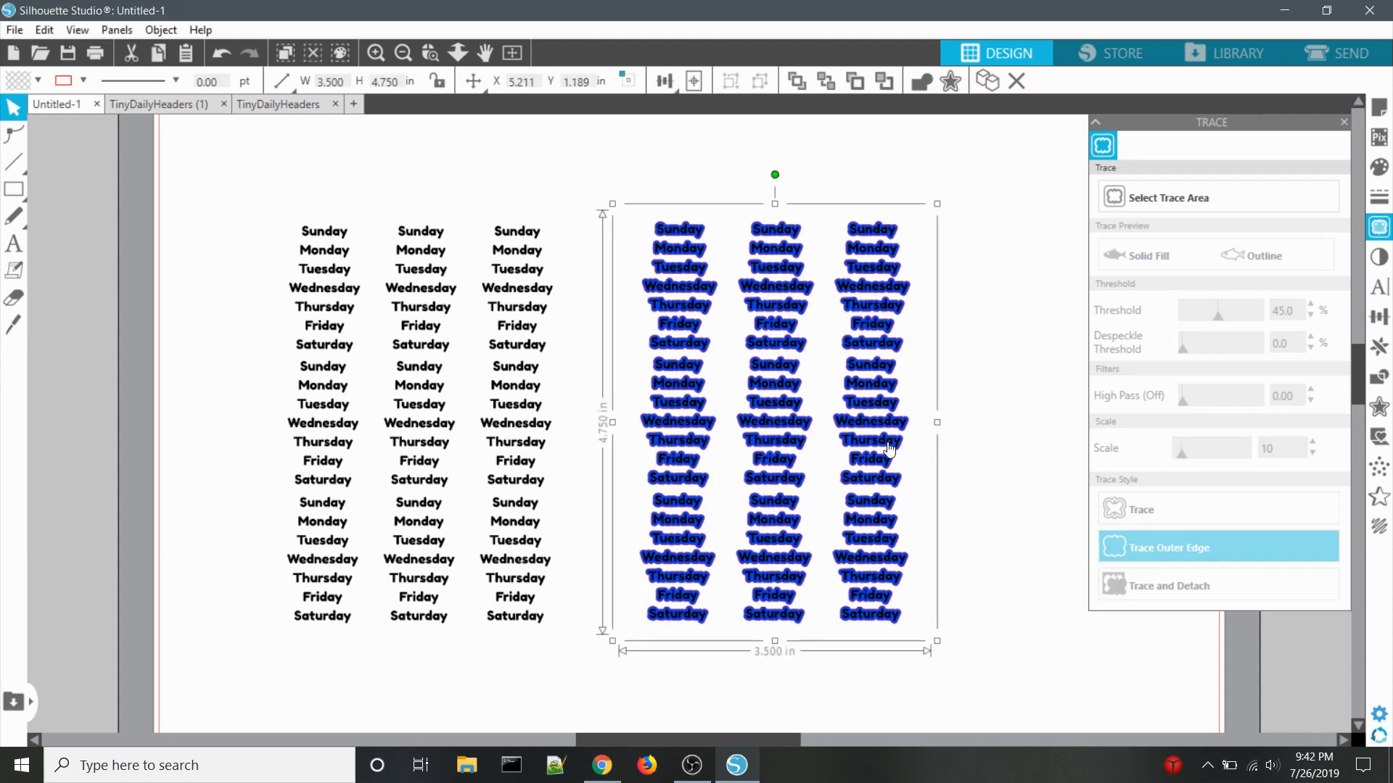
pyautogui.moveTo(890, 449)
pyautogui.mouseDown()
pyautogui.moveTo(984, 453)
pyautogui.moveTo(1064, 500)
pyautogui.mouseUp()
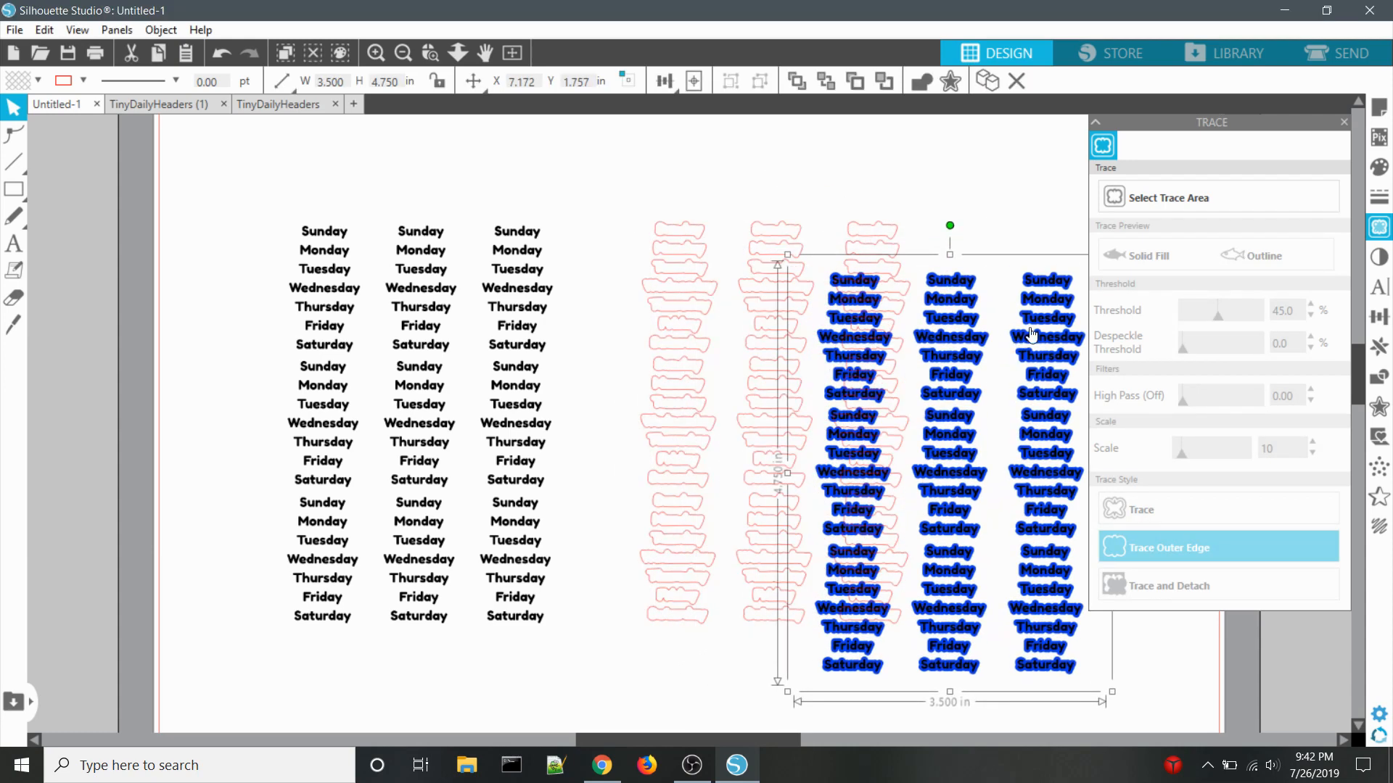
pyautogui.press('Delete')
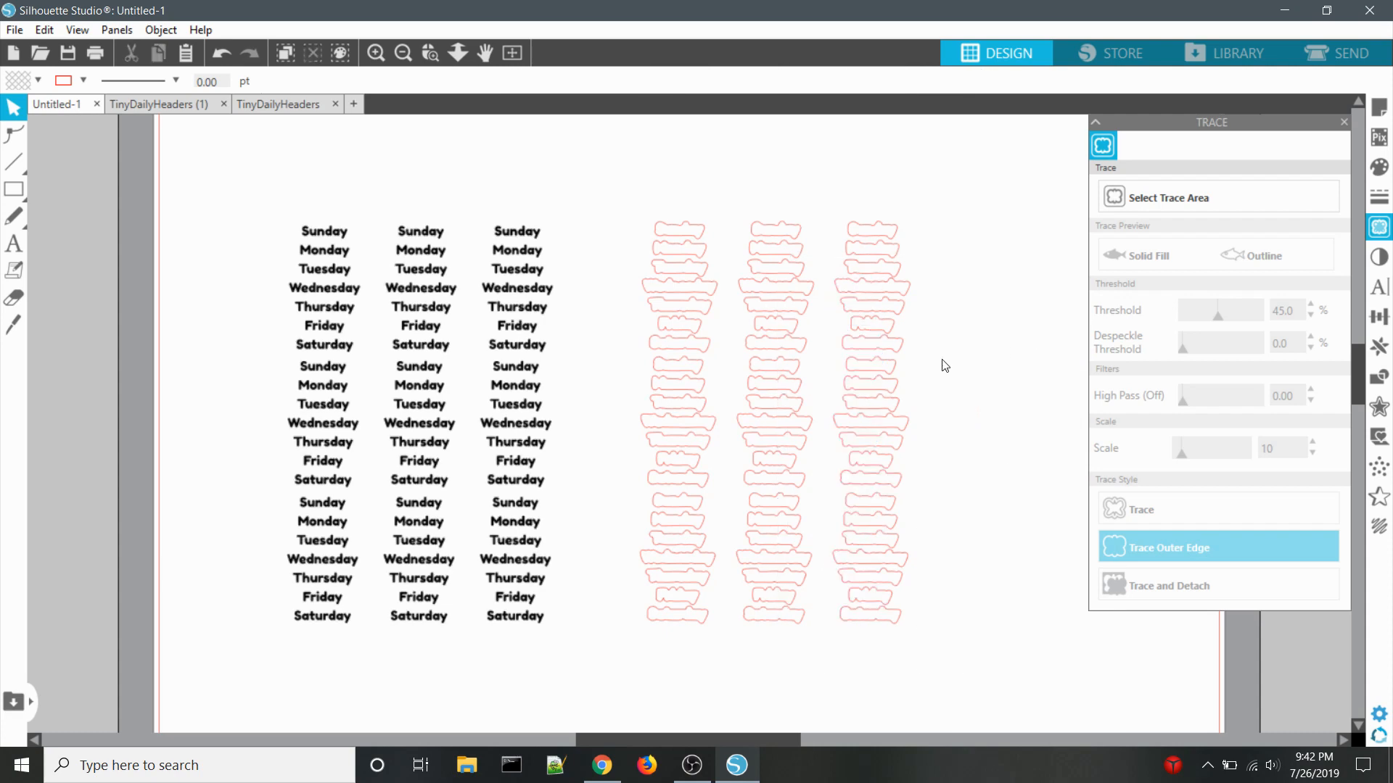
# Place the traced cut lines over the plain black weekday words and nudge the word image so each word sits centred inside its outline
pyautogui.moveTo(903, 359)
pyautogui.mouseDown()
pyautogui.moveTo(821, 317)
pyautogui.moveTo(549, 359)
pyautogui.mouseUp()
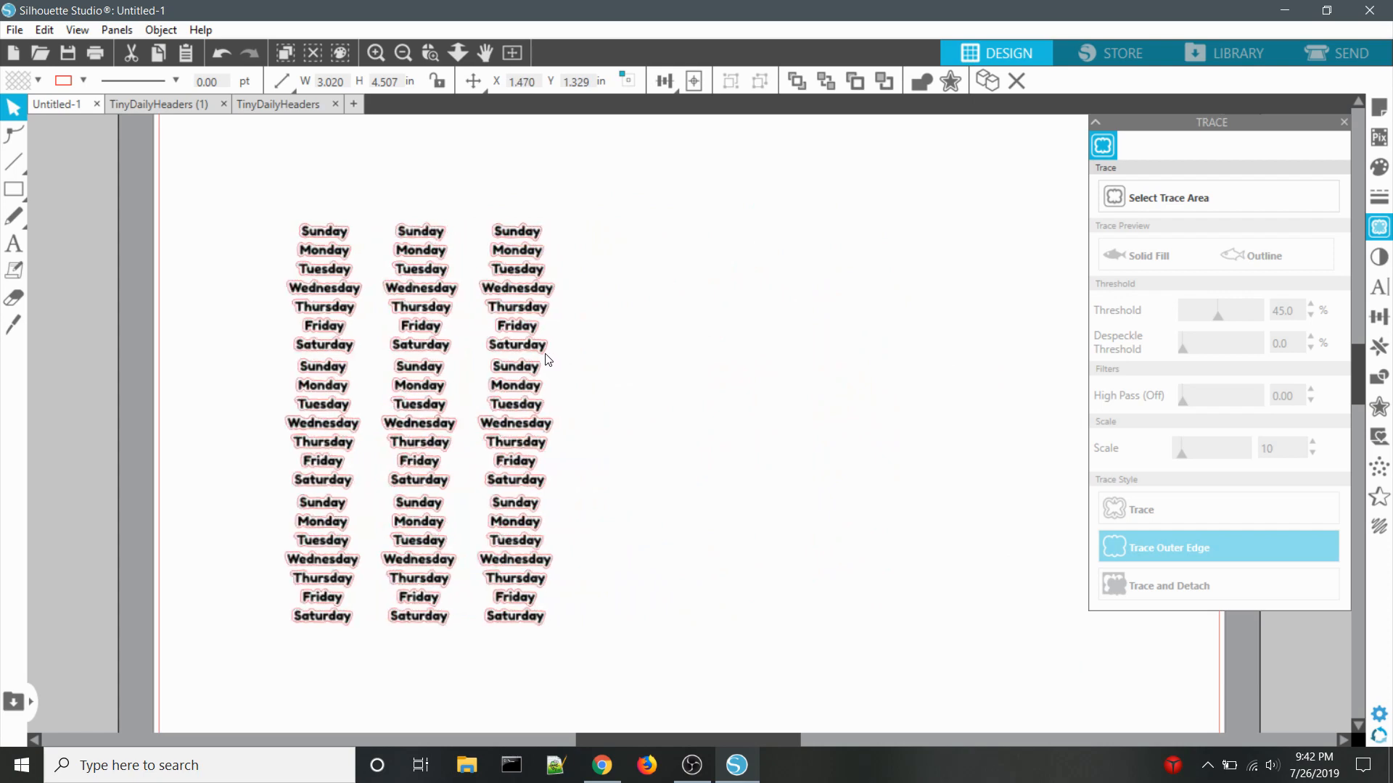
pyautogui.click(547, 360)
pyautogui.click(382, 54)
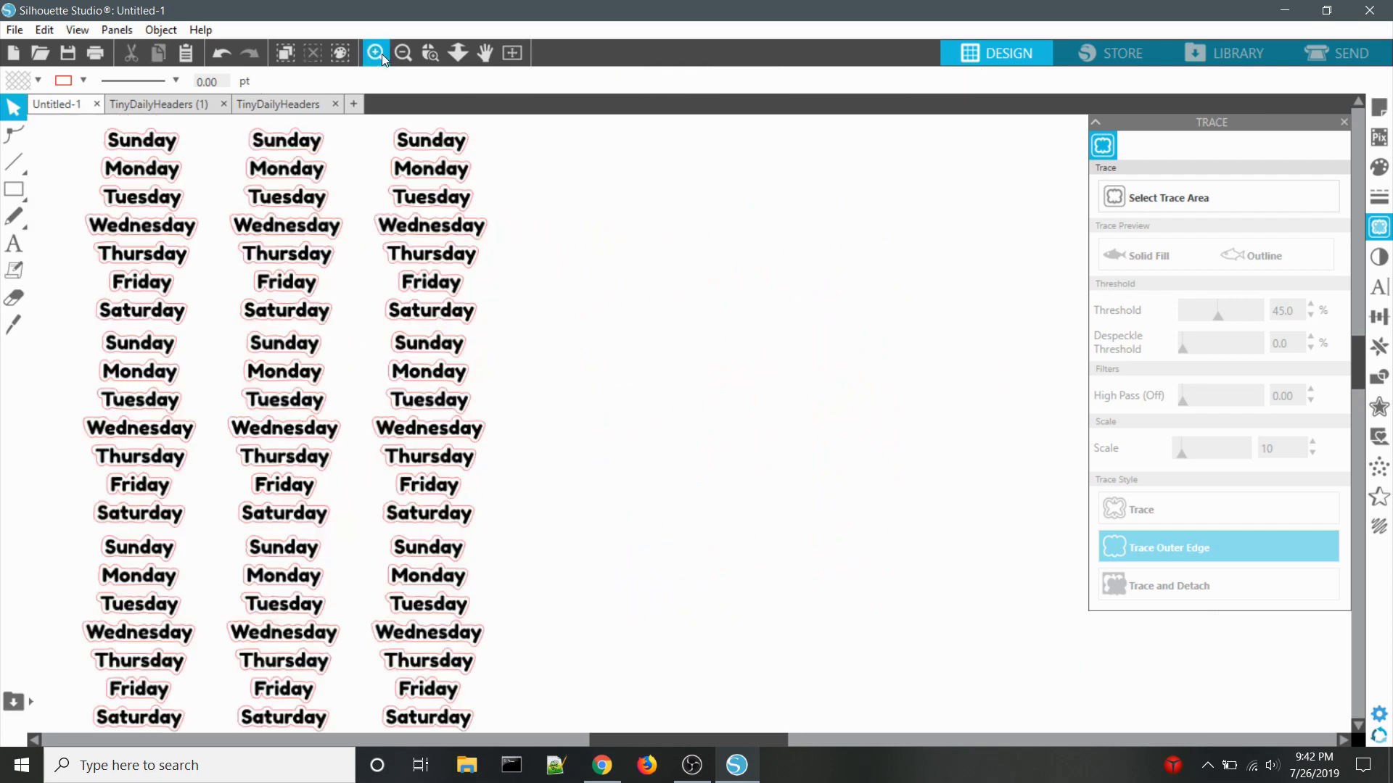
pyautogui.click(382, 53)
pyautogui.click(343, 360)
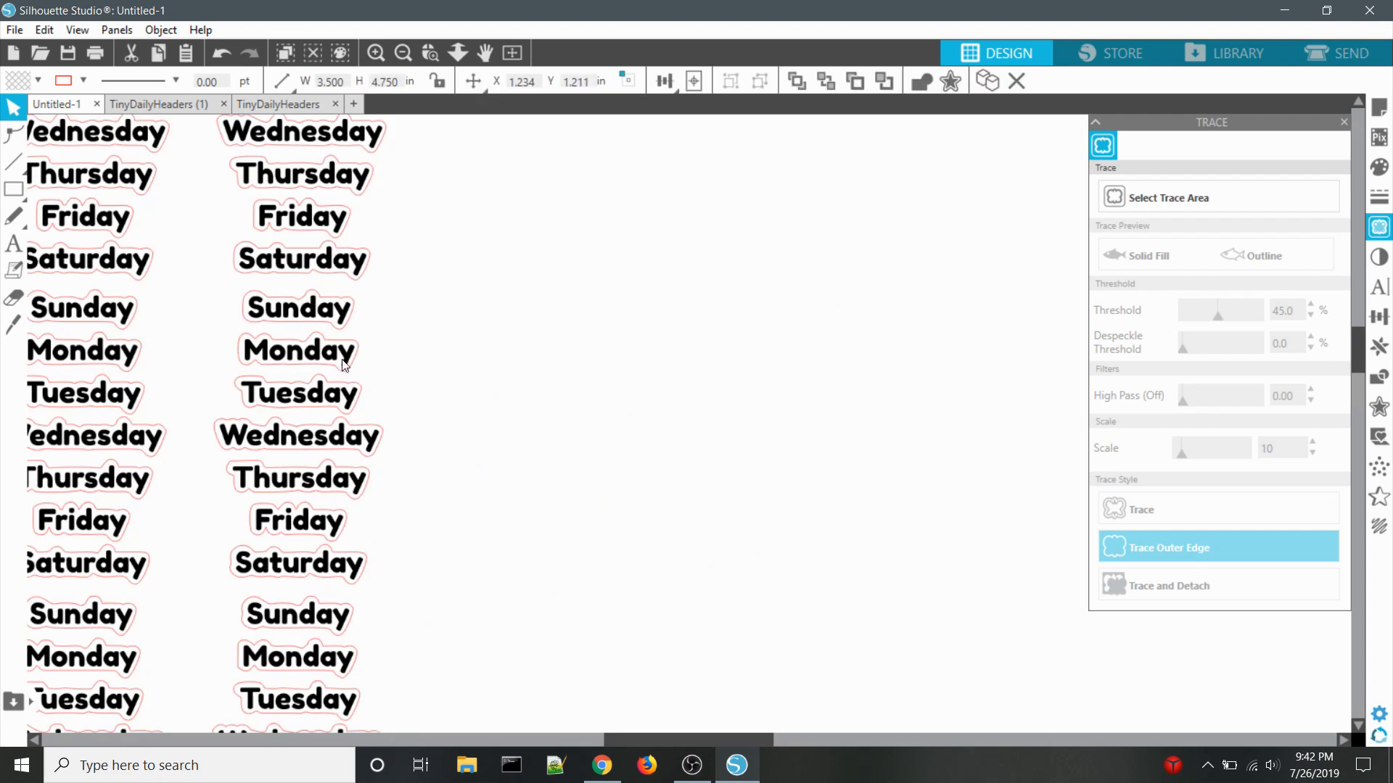
pyautogui.moveTo(344, 365); pyautogui.dragTo(344, 366)
pyautogui.click(405, 51)
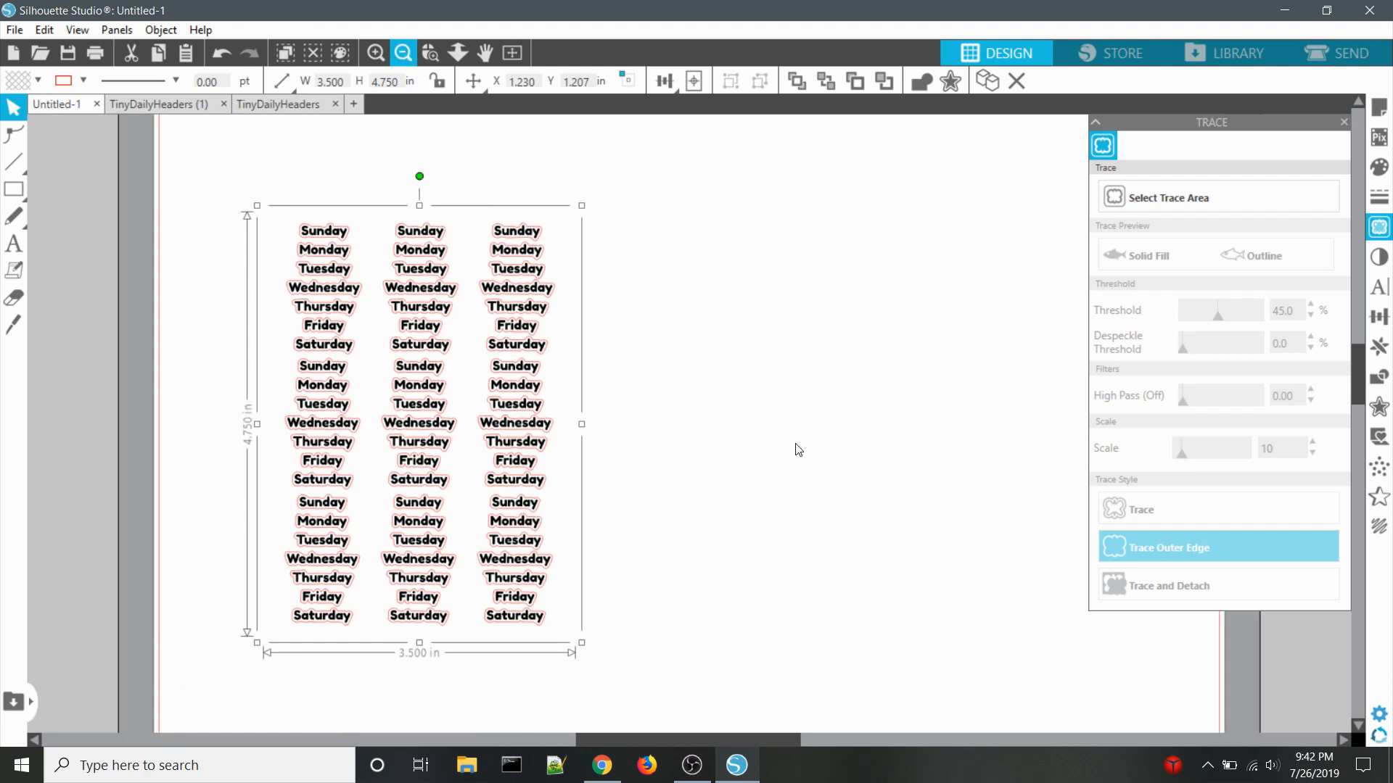
pyautogui.scroll(2, 798, 450)
pyautogui.click(798, 450)
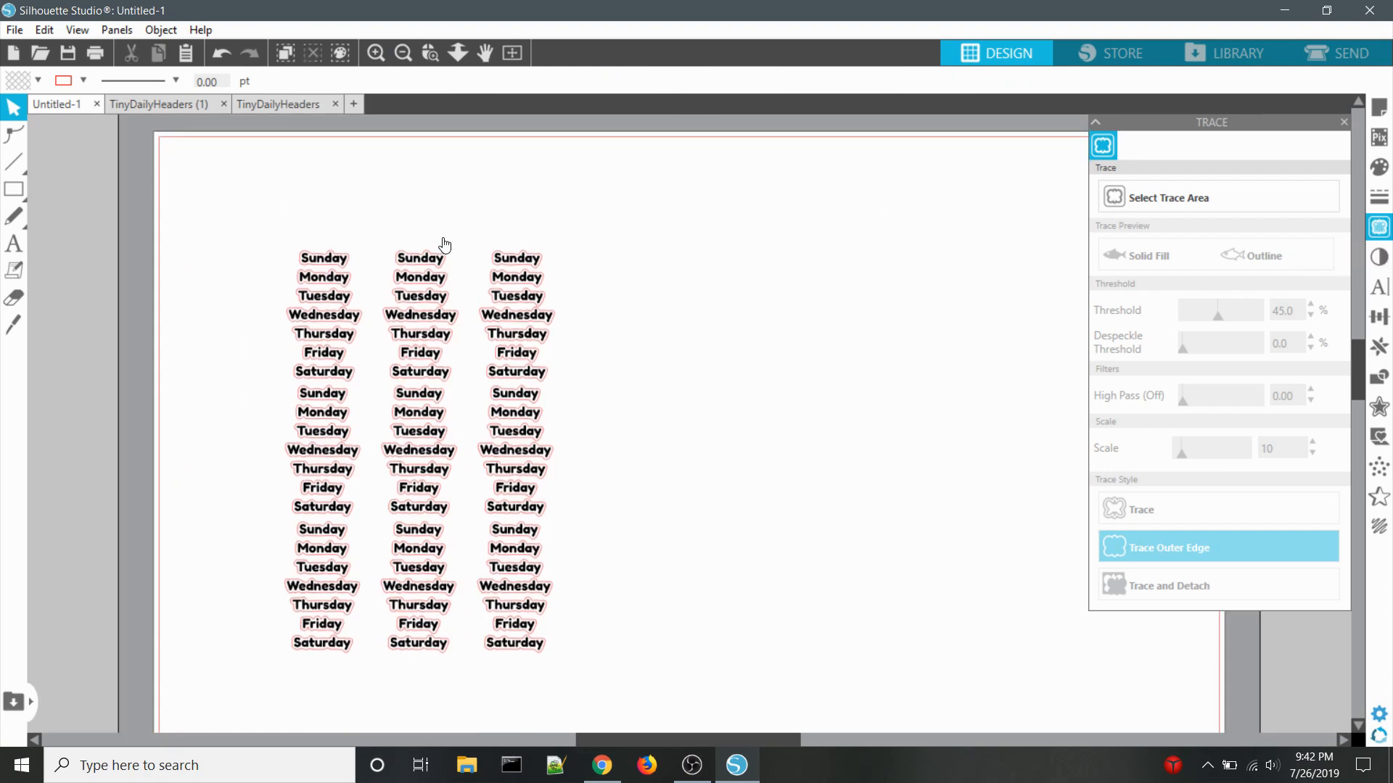
# Draw a rounded rectangle of about 3.8 x 5.36 in around all the weekday words
pyautogui.moveTo(14, 190)
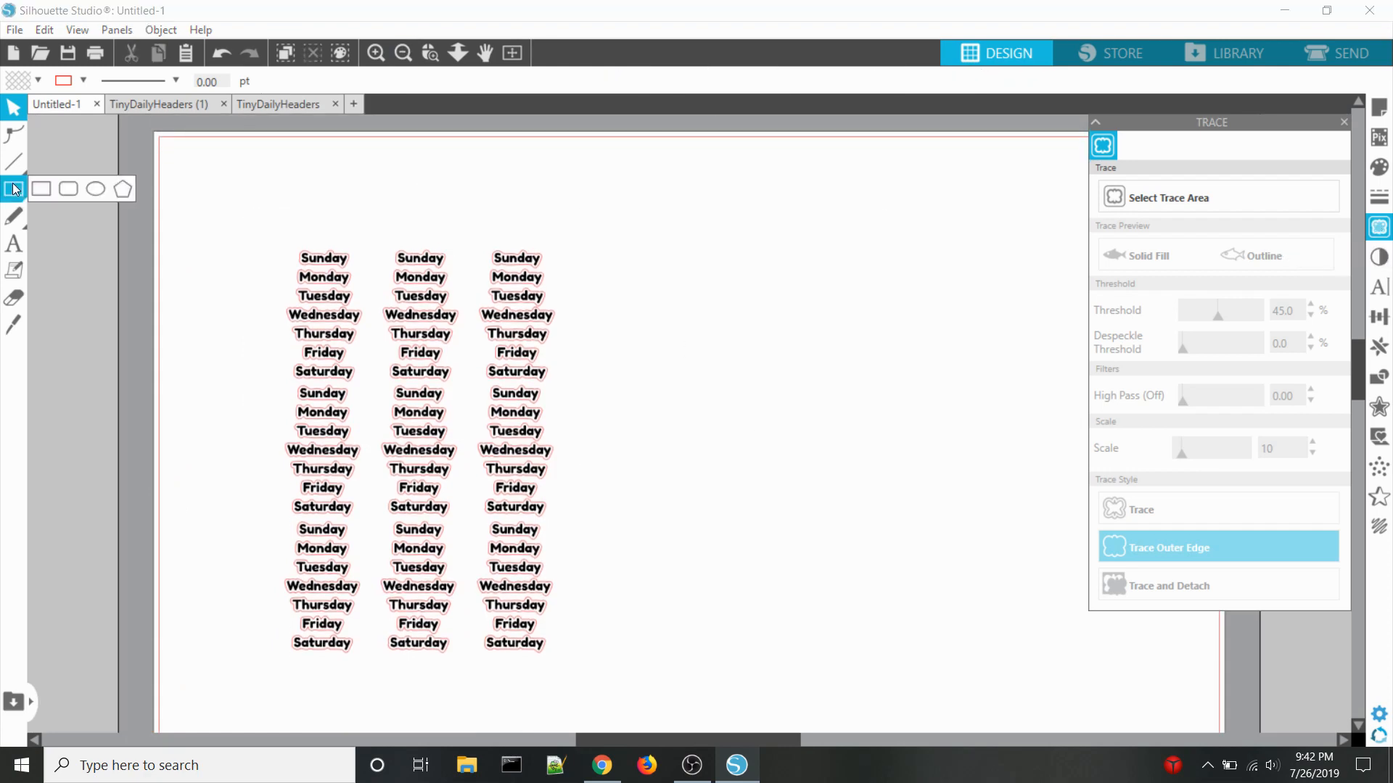
pyautogui.click(64, 189)
pyautogui.moveTo(251, 209); pyautogui.dragTo(591, 688)
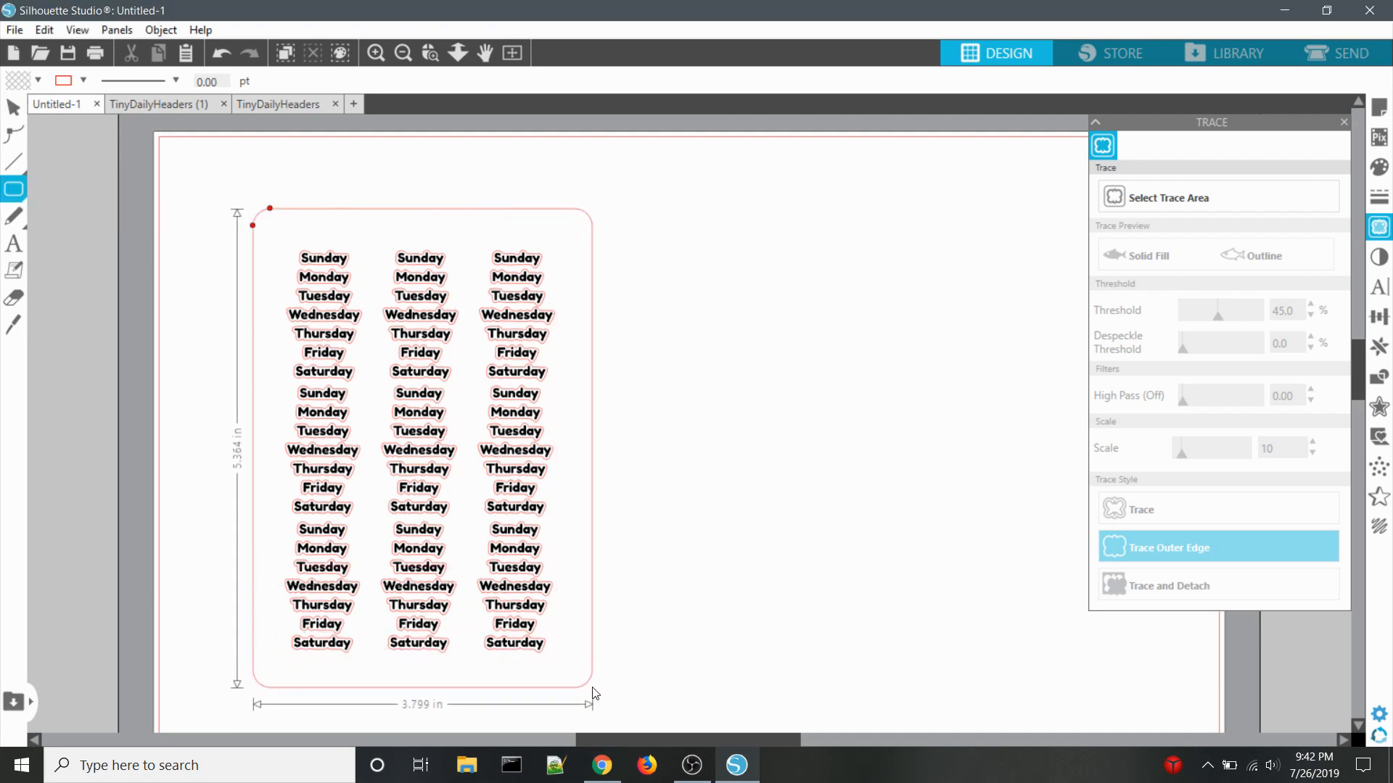
# Resize the rounded rectangle to 3.5 x 4.75 in and position it evenly around the weekday words
pyautogui.moveTo(465, 237); pyautogui.dragTo(458, 240)
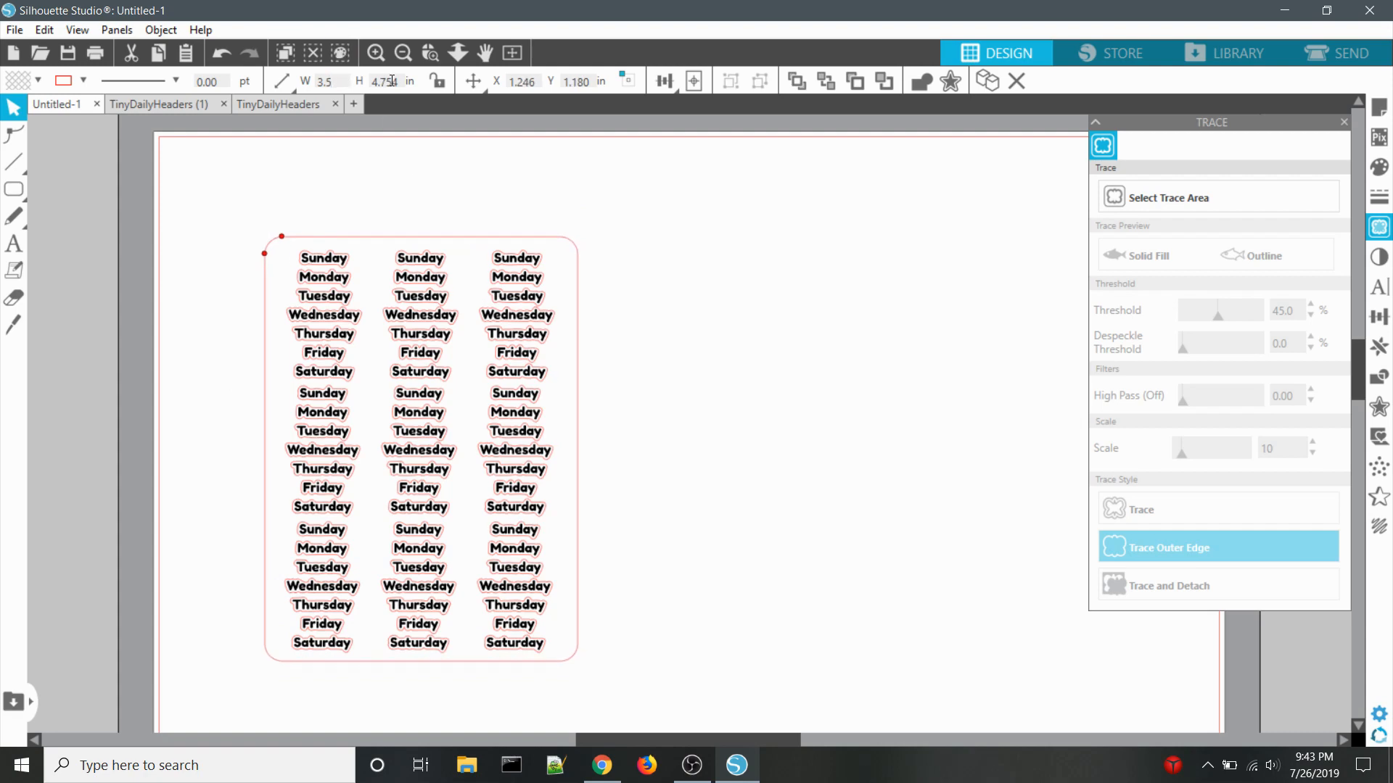
pyautogui.moveTo(392, 80); pyautogui.dragTo(399, 80)
pyautogui.write('0')
pyautogui.moveTo(467, 238); pyautogui.dragTo(466, 238)
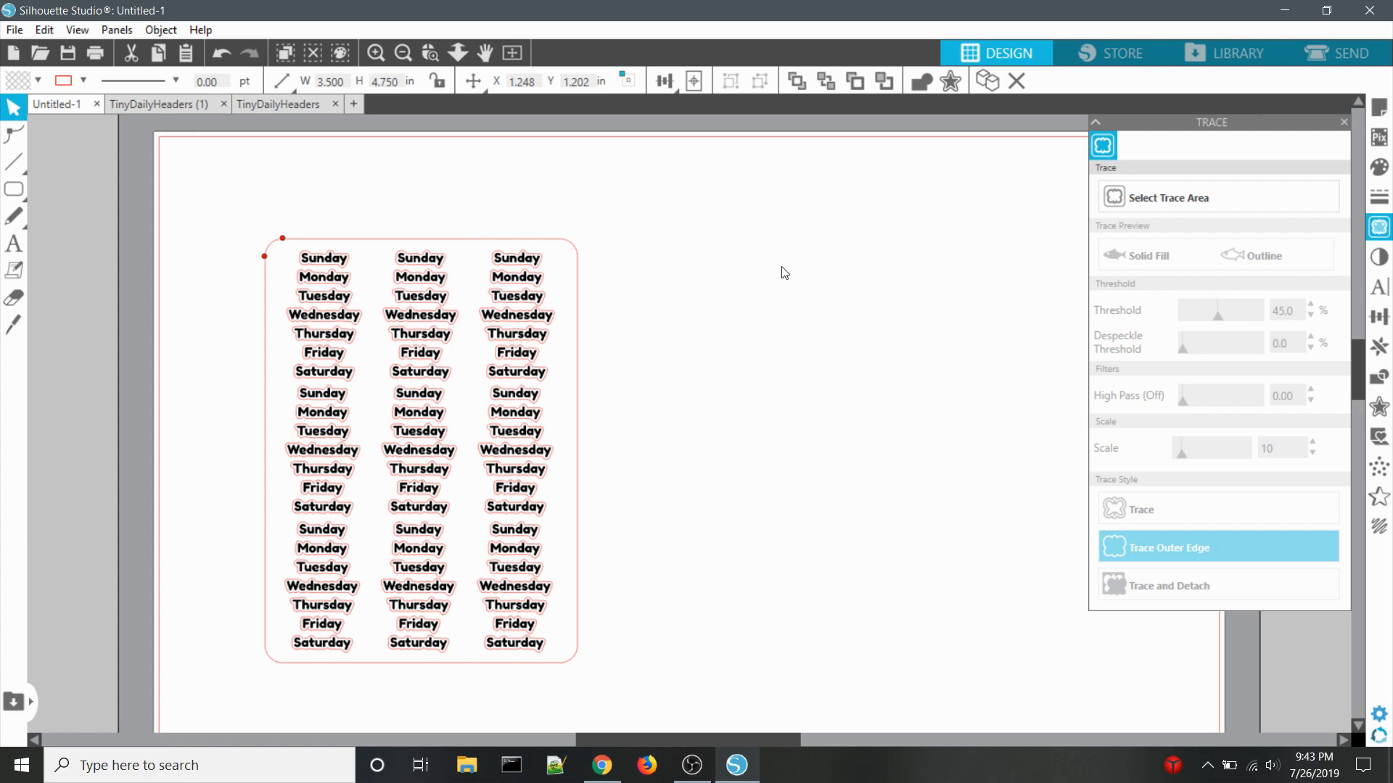
# Change the rounded rectangle's line color to blue and deselect it
pyautogui.click(1385, 200)
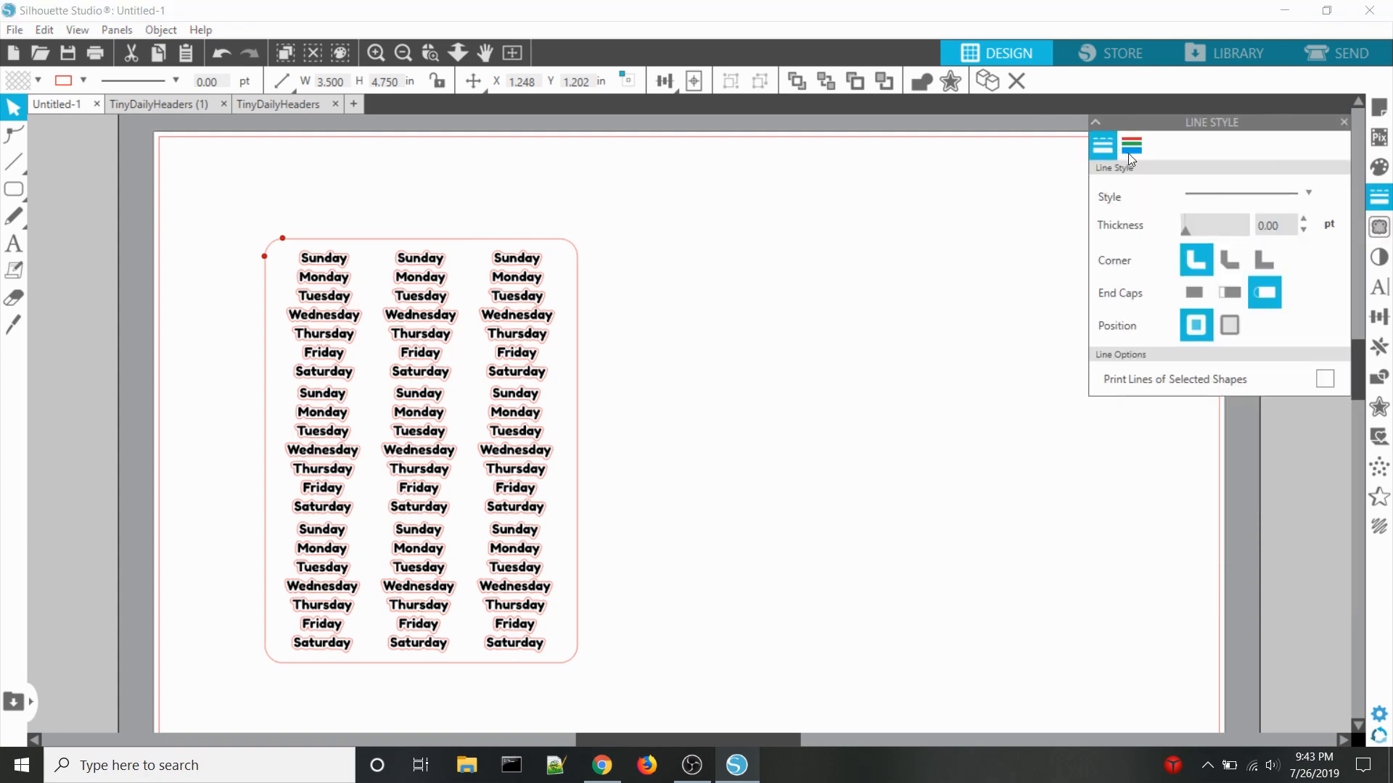
pyautogui.click(1130, 152)
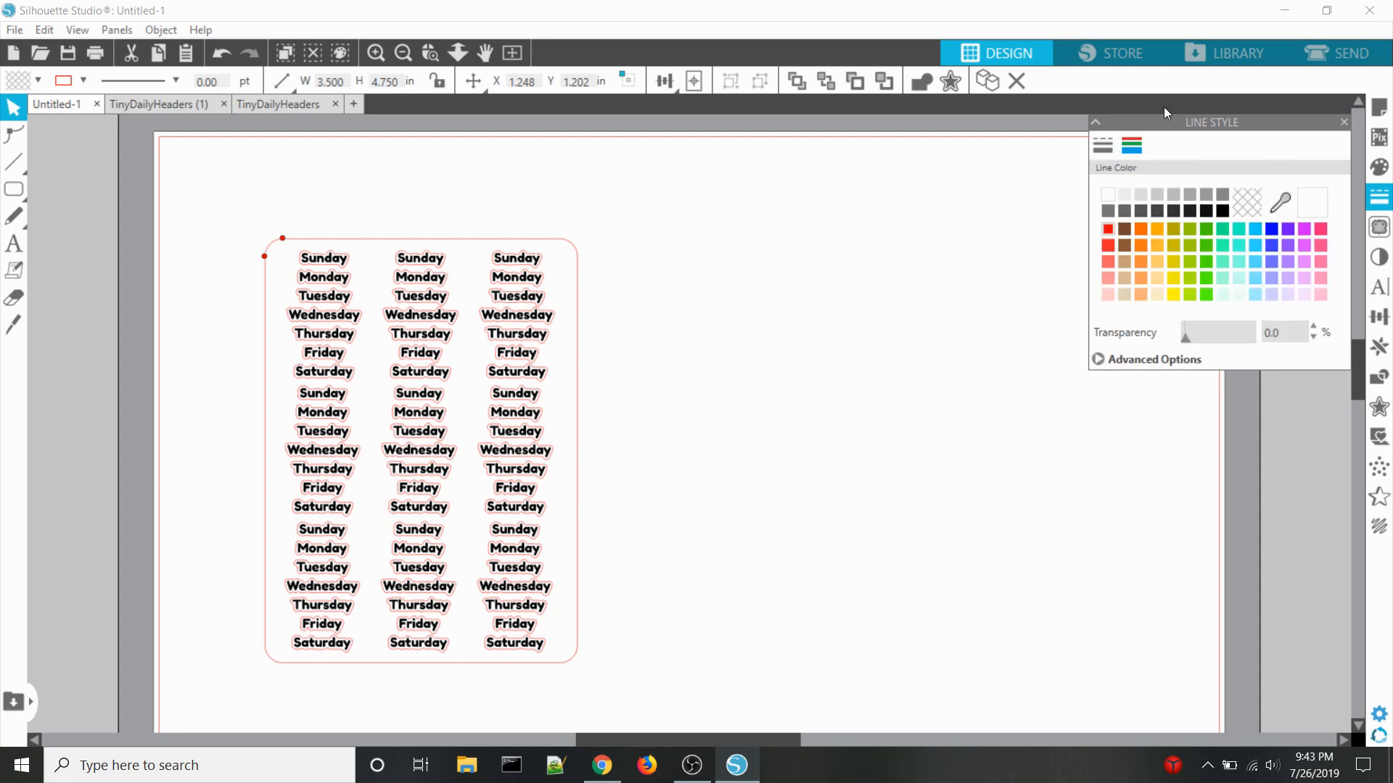
pyautogui.click(1272, 231)
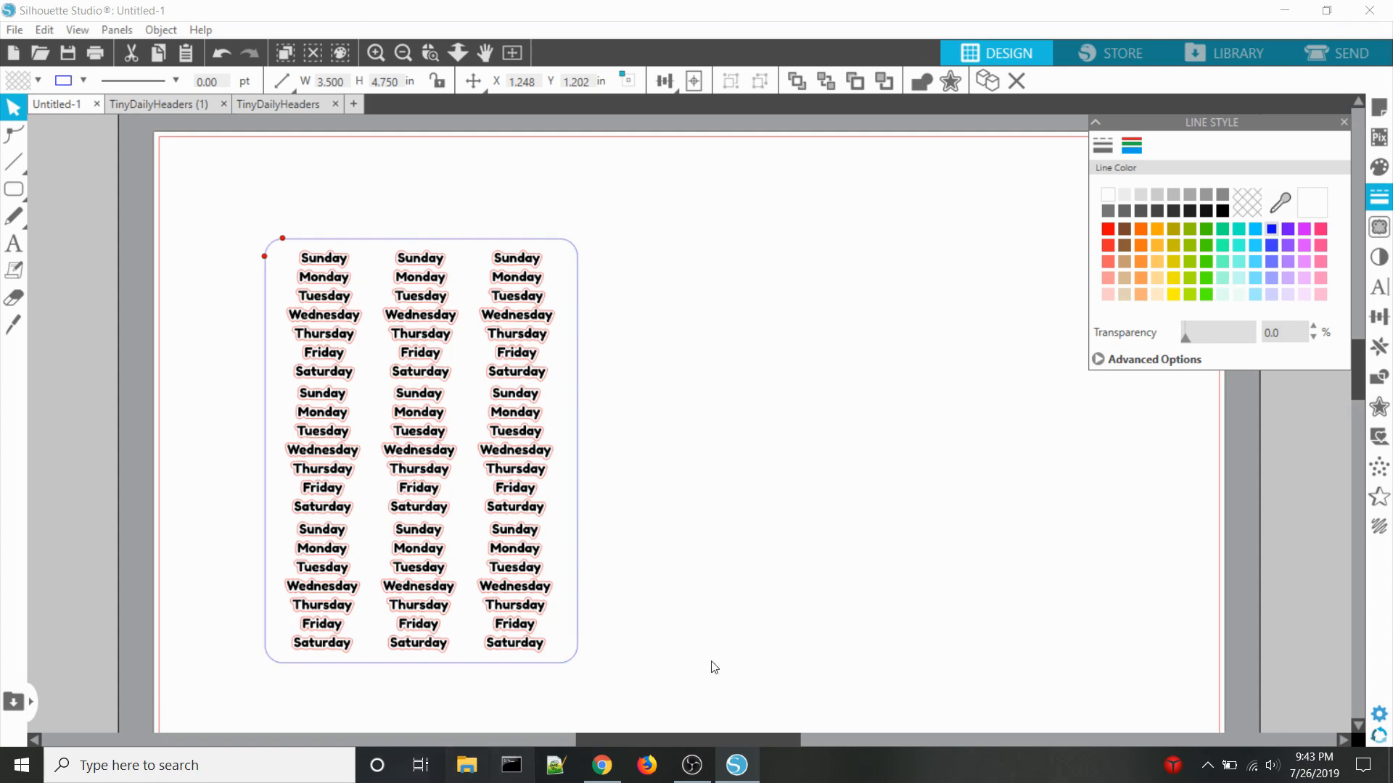
pyautogui.click(779, 440)
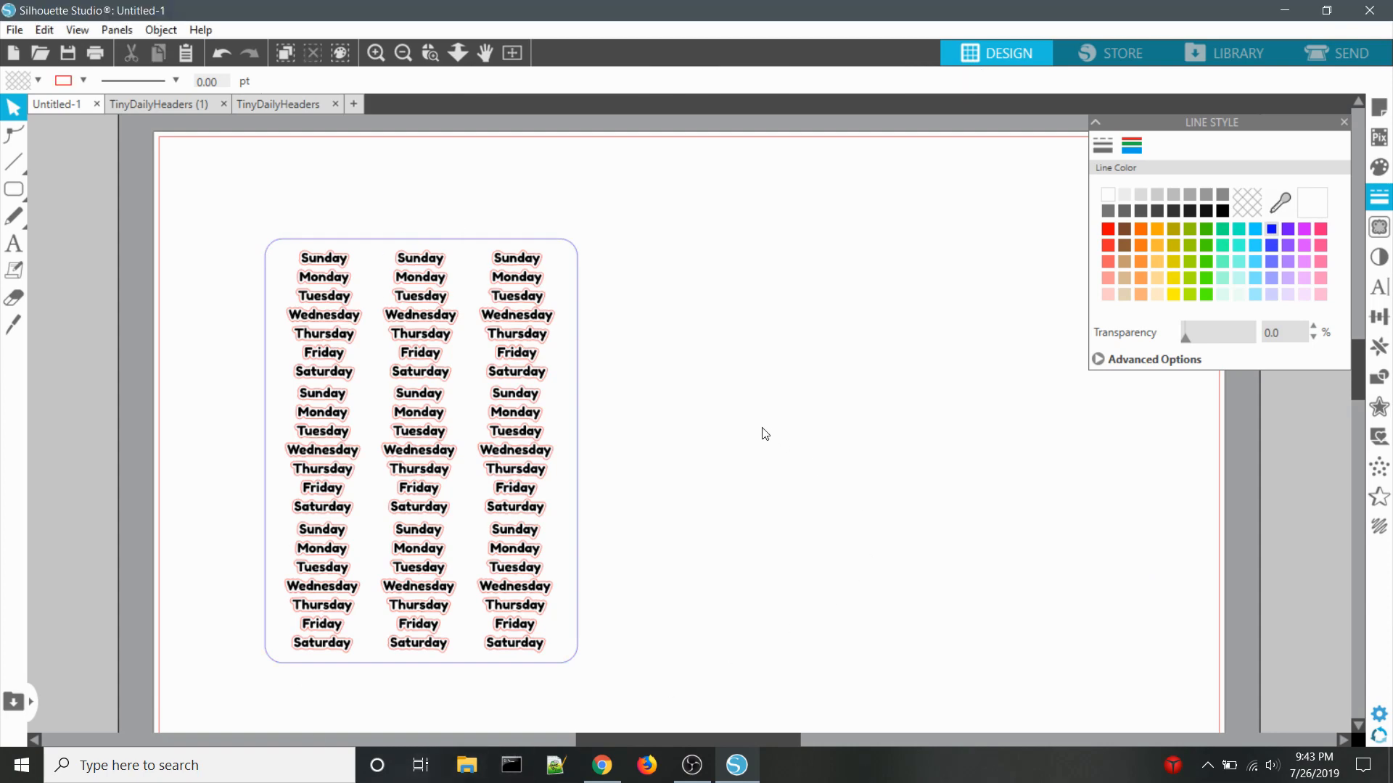
# Set the page size to Letter (8.5 x 11.0 in) in landscape orientation
pyautogui.click(399, 54)
pyautogui.click(398, 54)
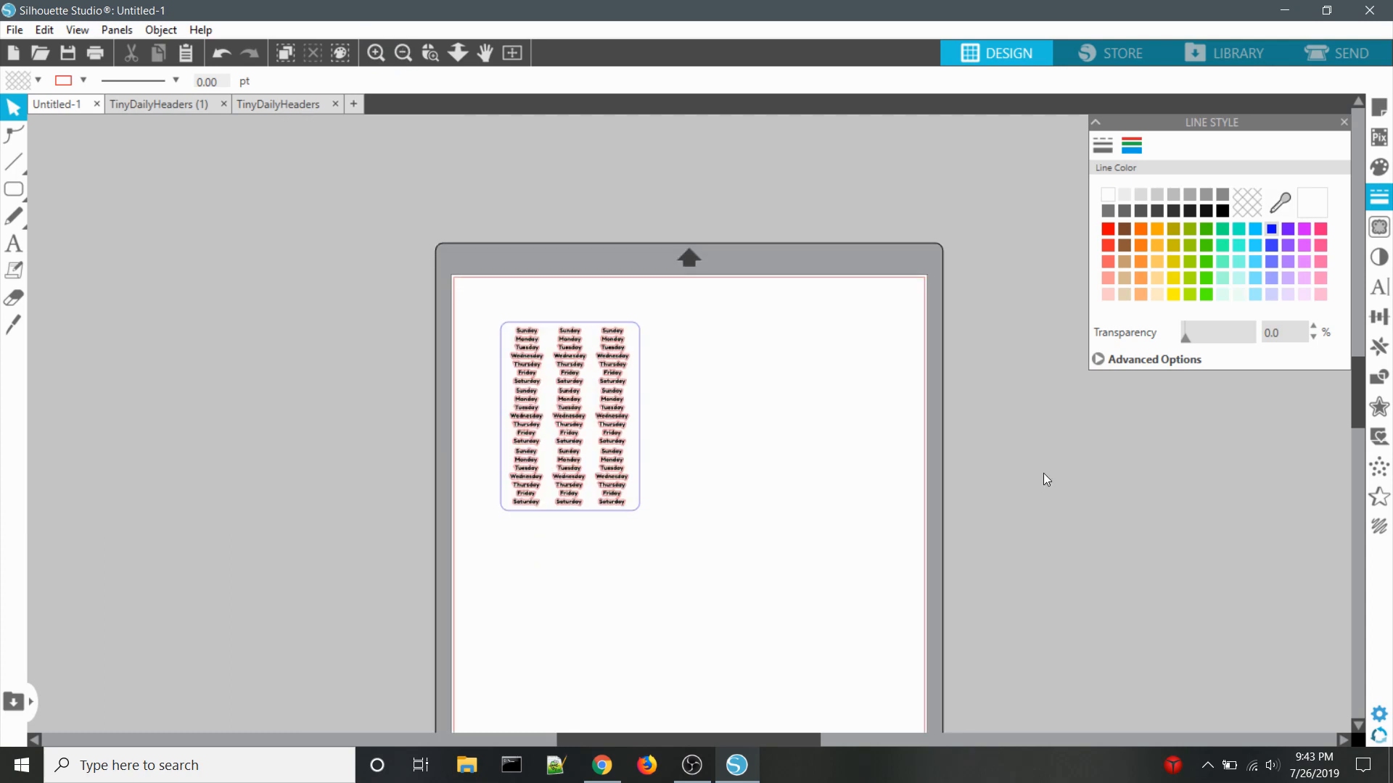
pyautogui.scroll(-3, 1043, 473)
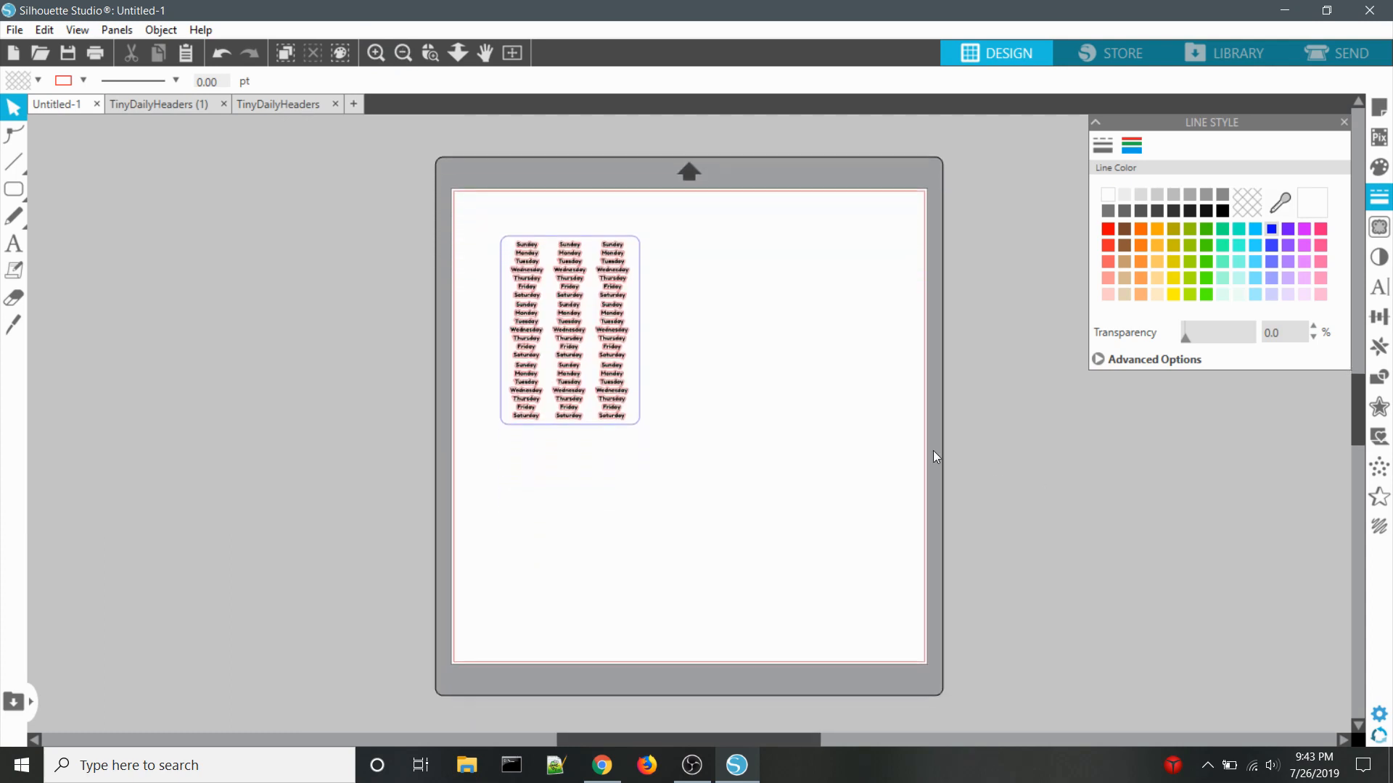
pyautogui.click(1379, 108)
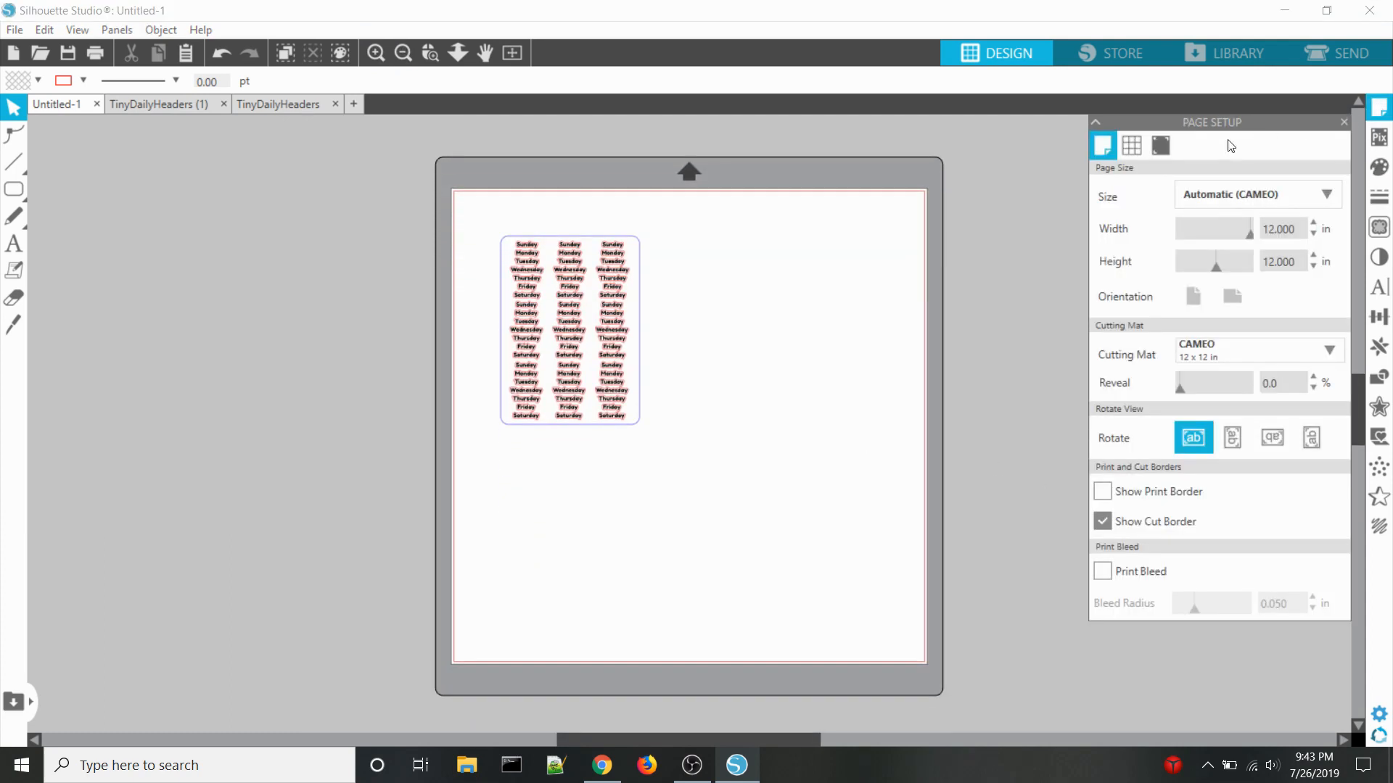
pyautogui.click(1248, 199)
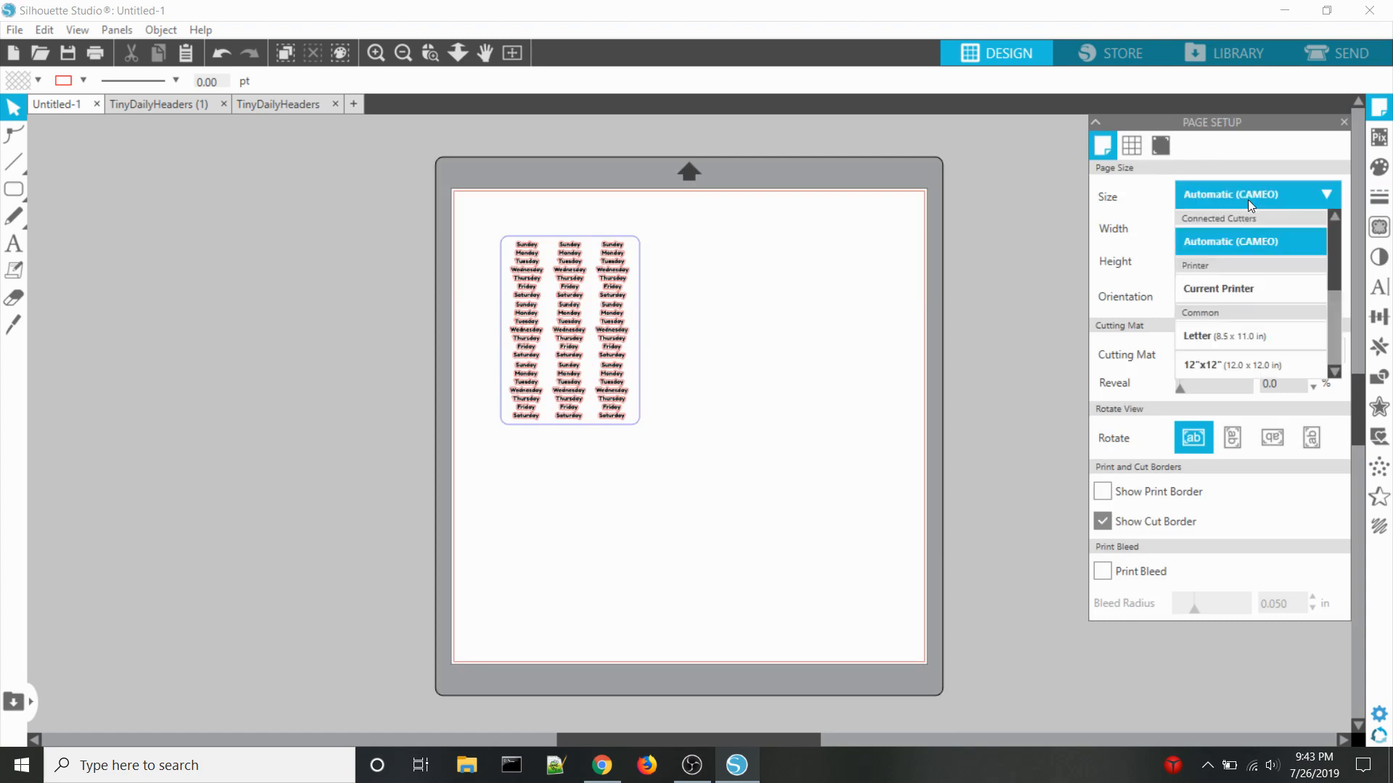
pyautogui.scroll(-2, 1341, 294)
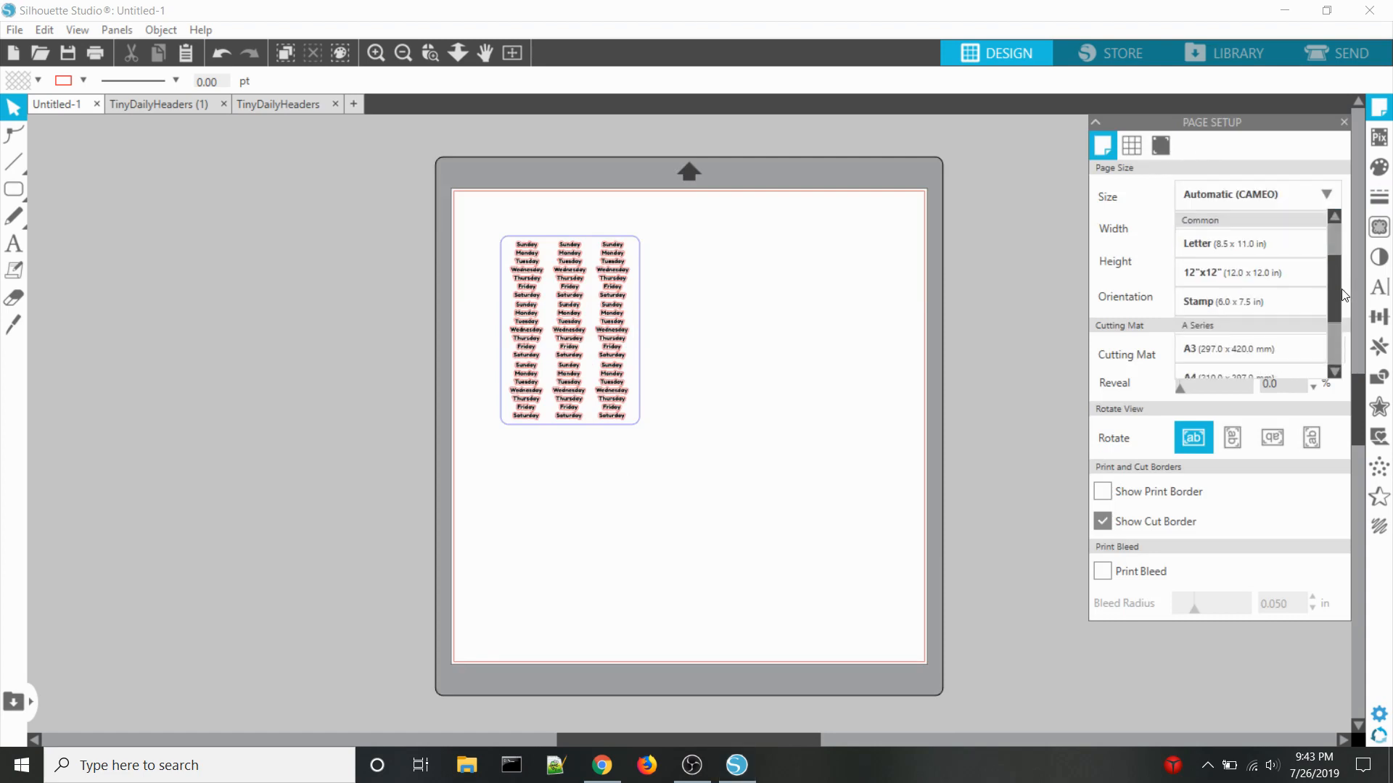
pyautogui.click(1282, 246)
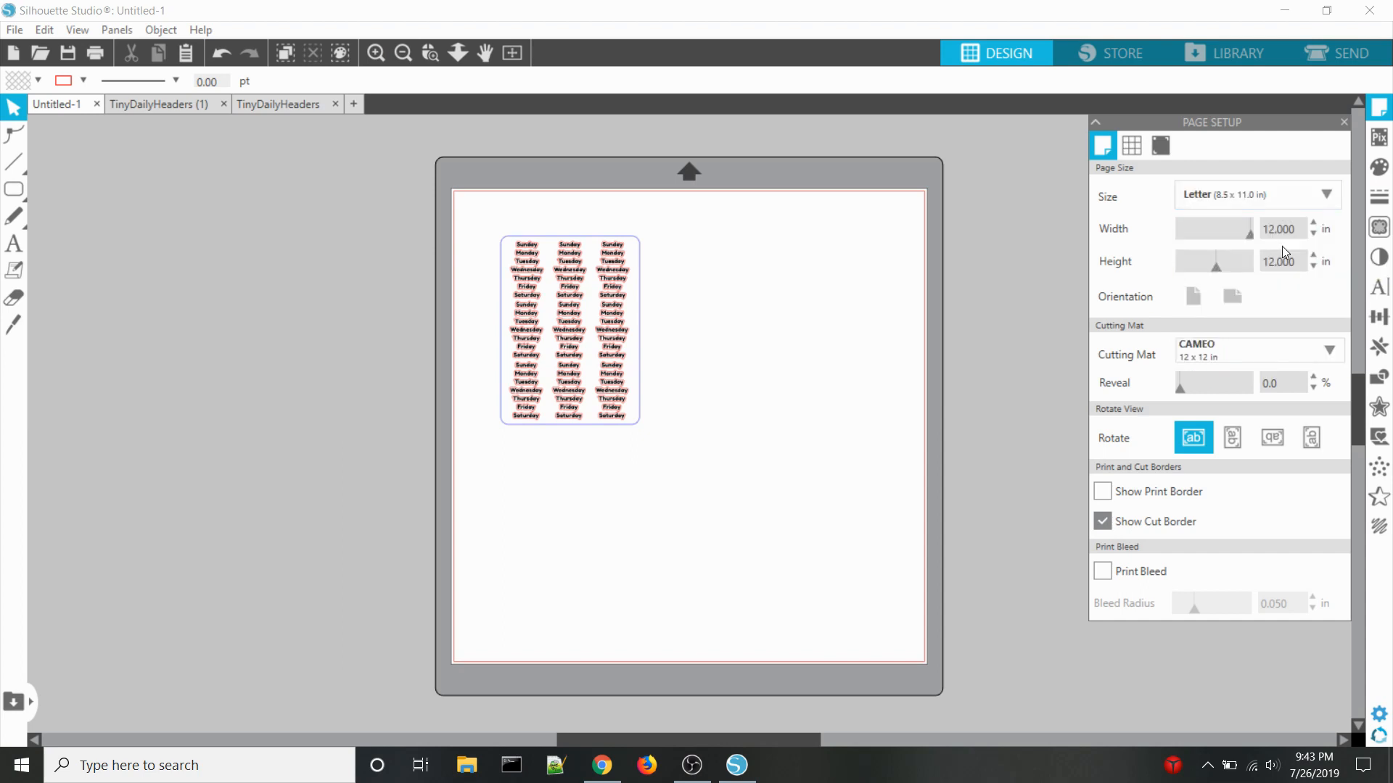
pyautogui.click(1239, 302)
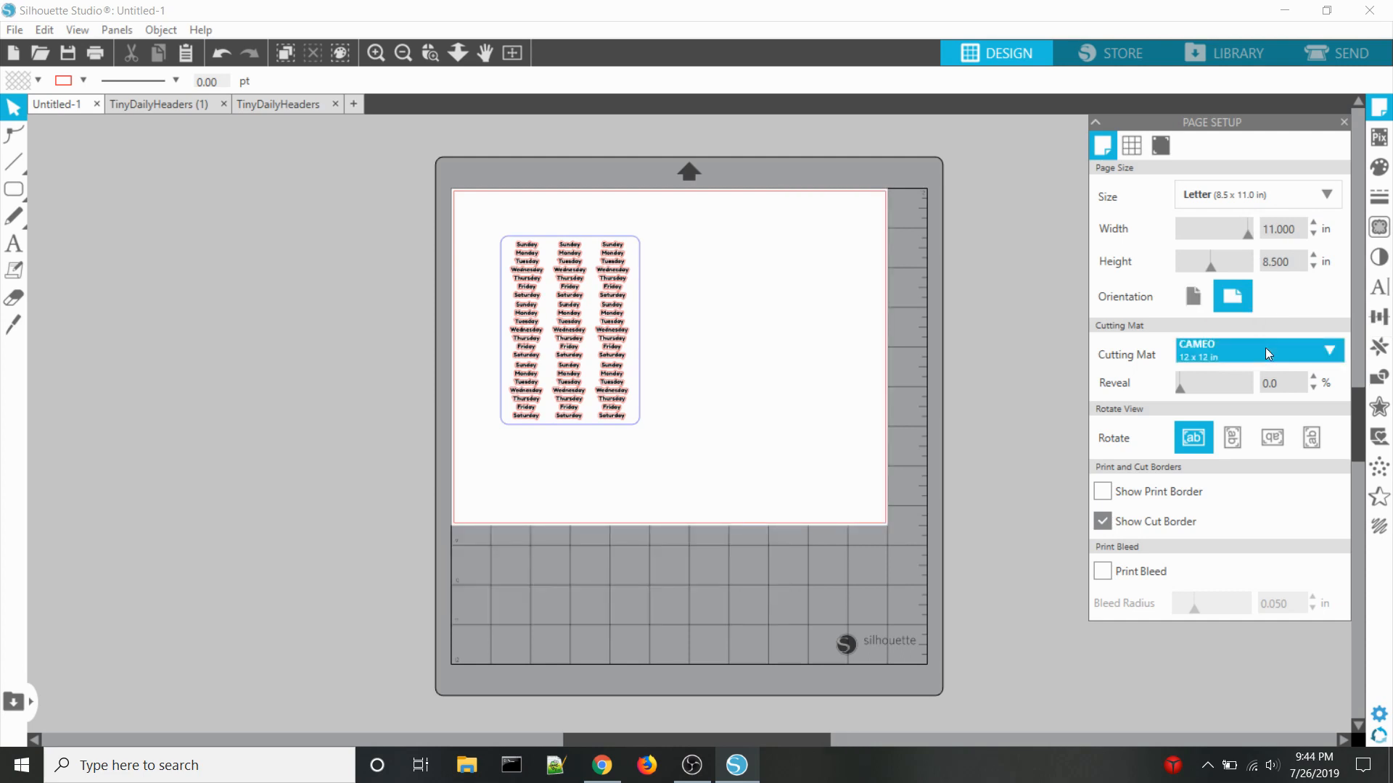
# Add Type 1 (CAMEO, Portrait, Curio) registration marks to the page
pyautogui.click(1162, 148)
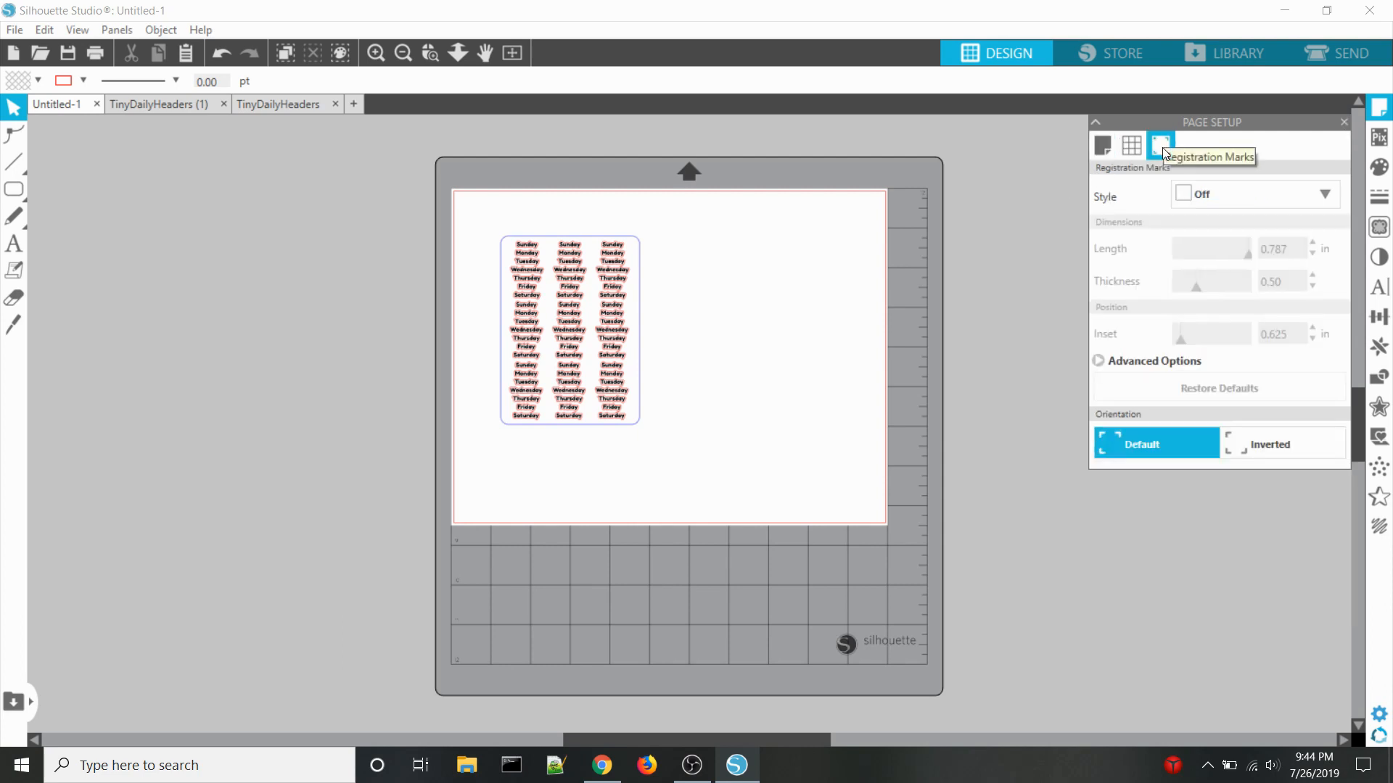
pyautogui.click(1269, 203)
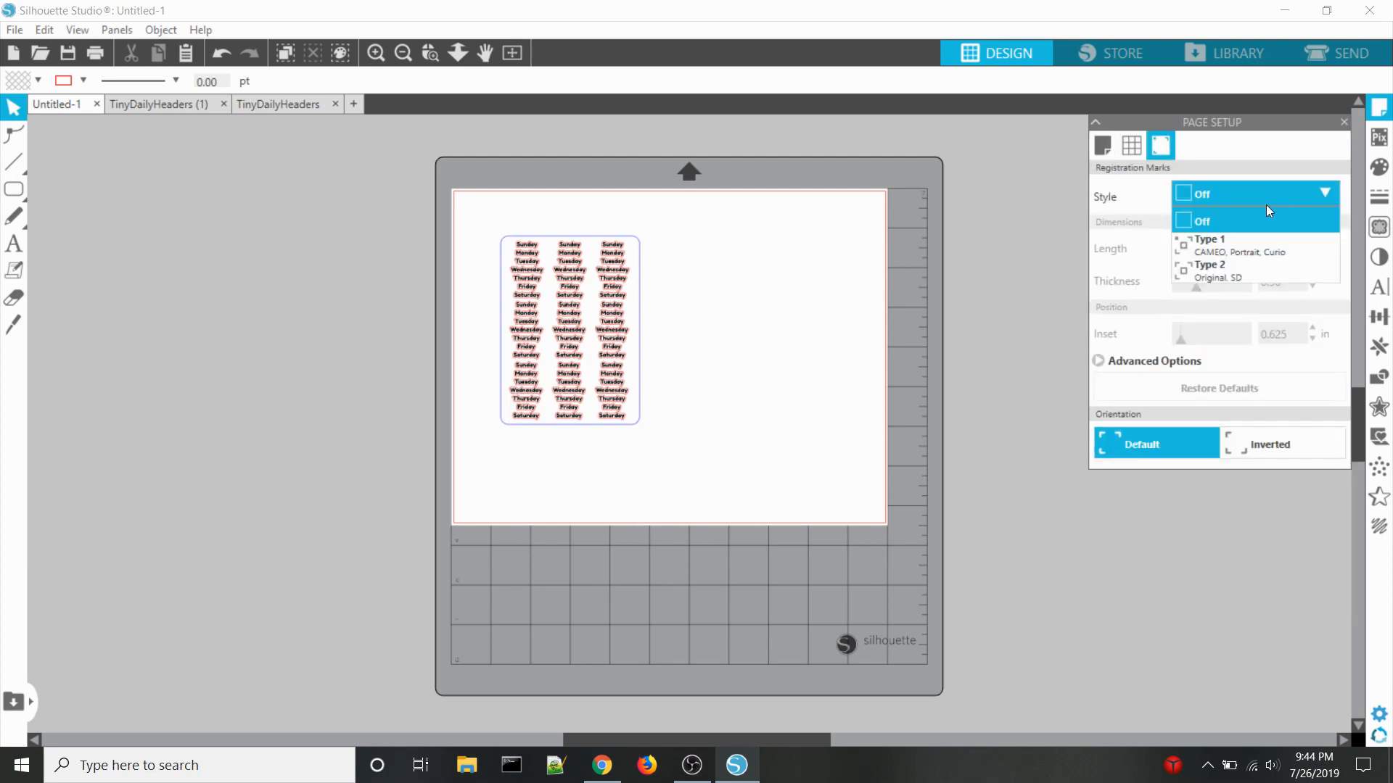
pyautogui.click(1313, 249)
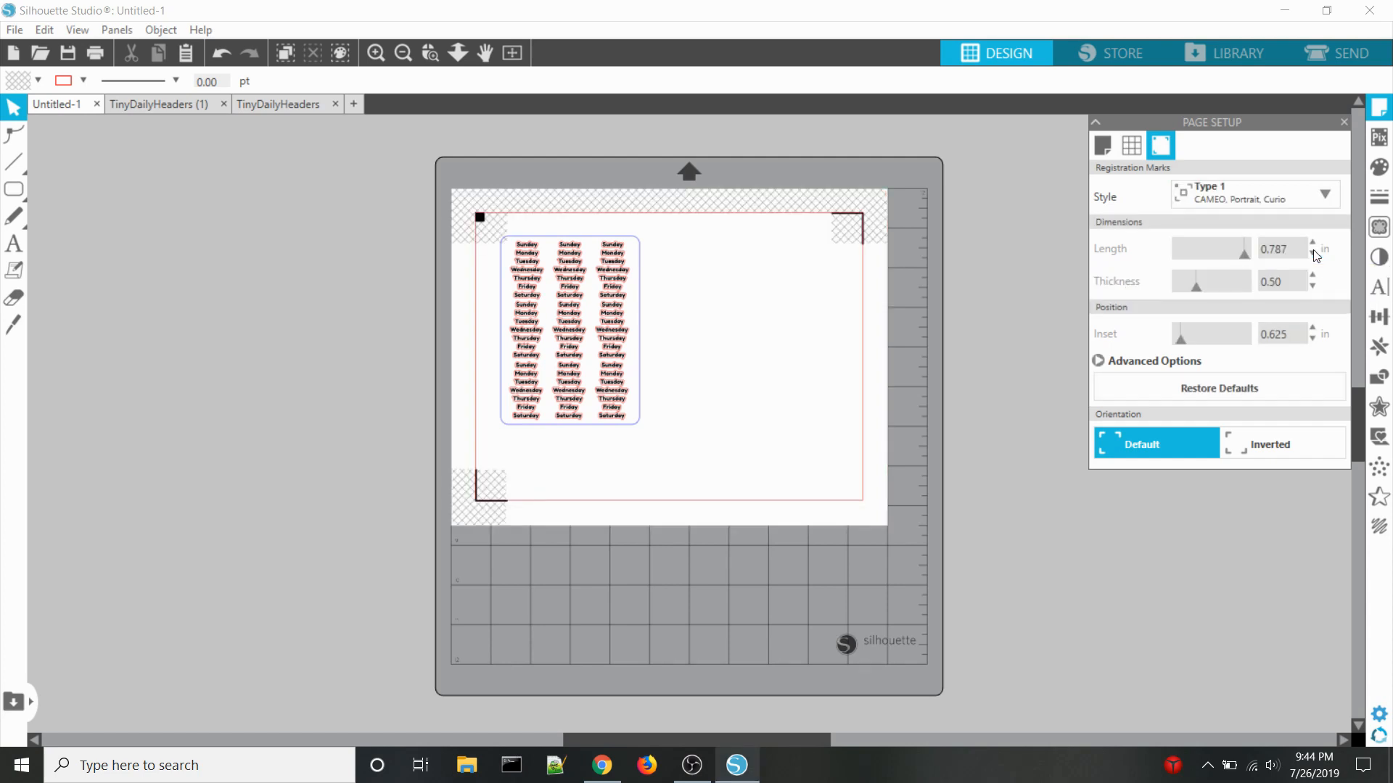
pyautogui.click(1295, 204)
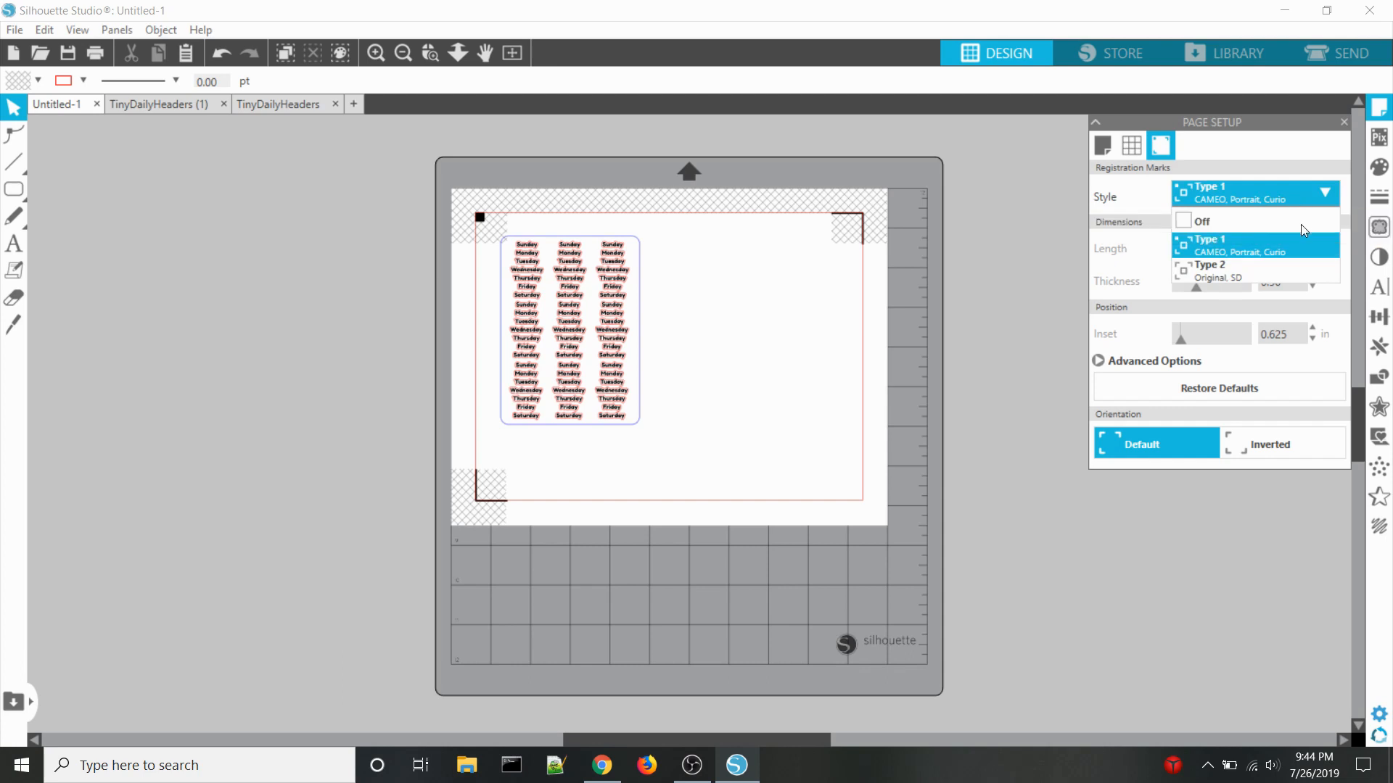
pyautogui.click(1301, 245)
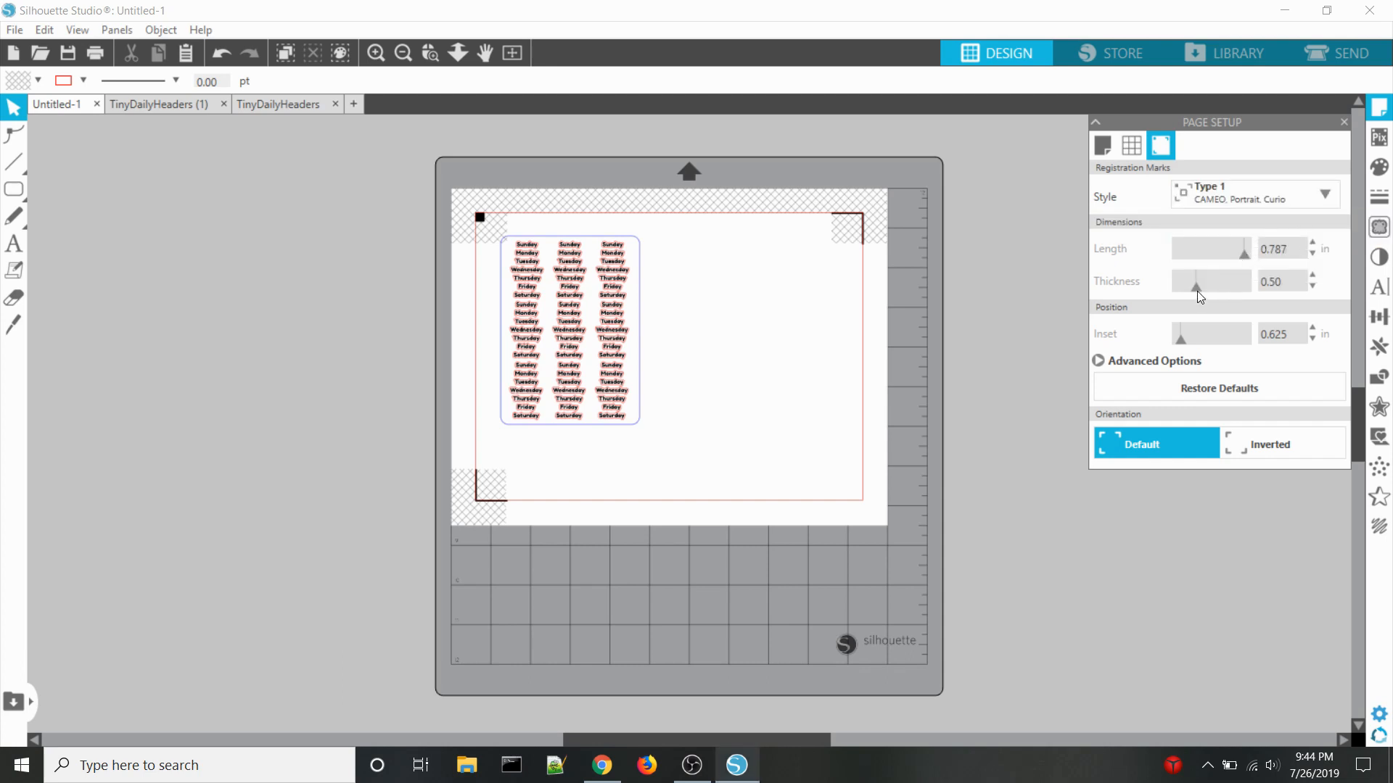
# Reduce the registration marks' inset to 0.394 in and their length to 0.500 in
pyautogui.moveTo(1183, 337); pyautogui.dragTo(1135, 347)
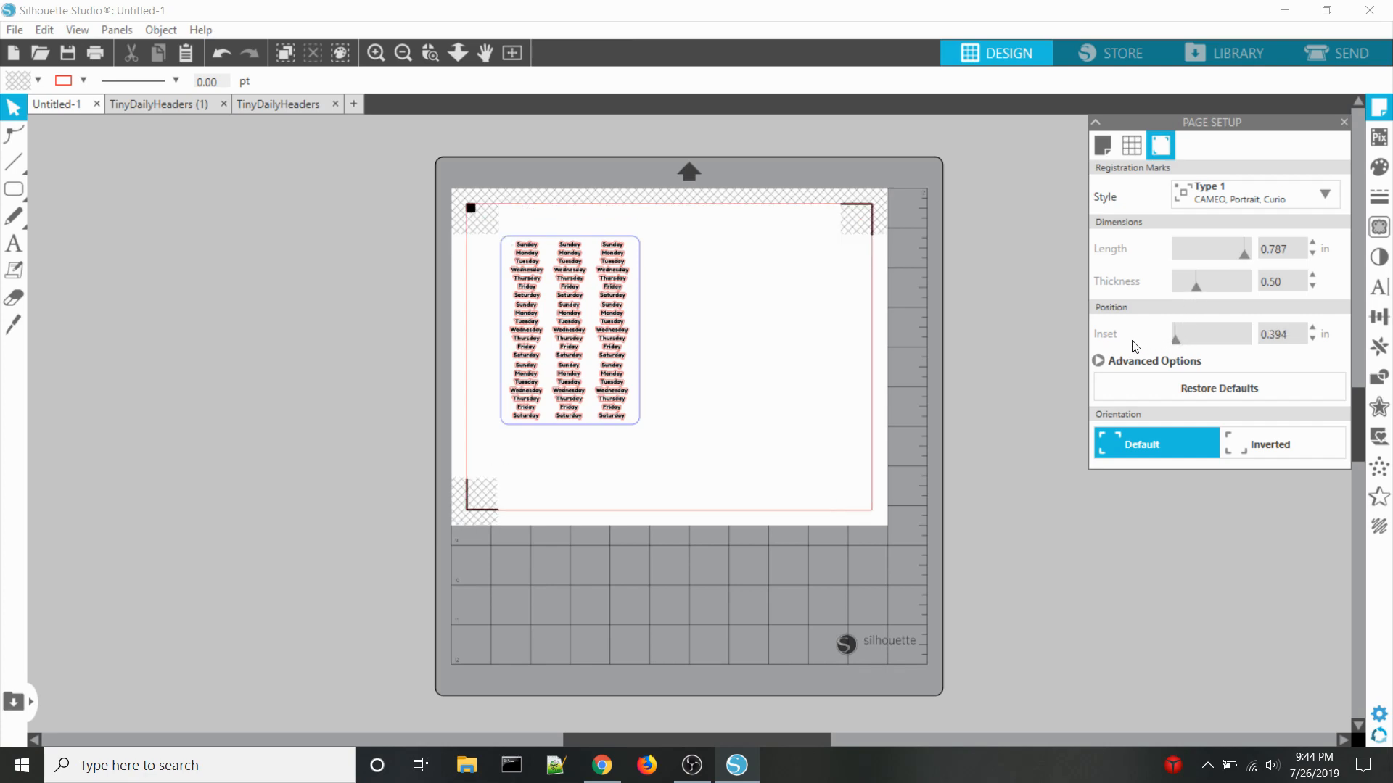
# Rotate the whole weekday sheet with its rounded border 90° clockwise and place it in the page's upper-left corner, inside the cut border
pyautogui.click(376, 53)
pyautogui.click(378, 55)
pyautogui.scroll(5, 653, 428)
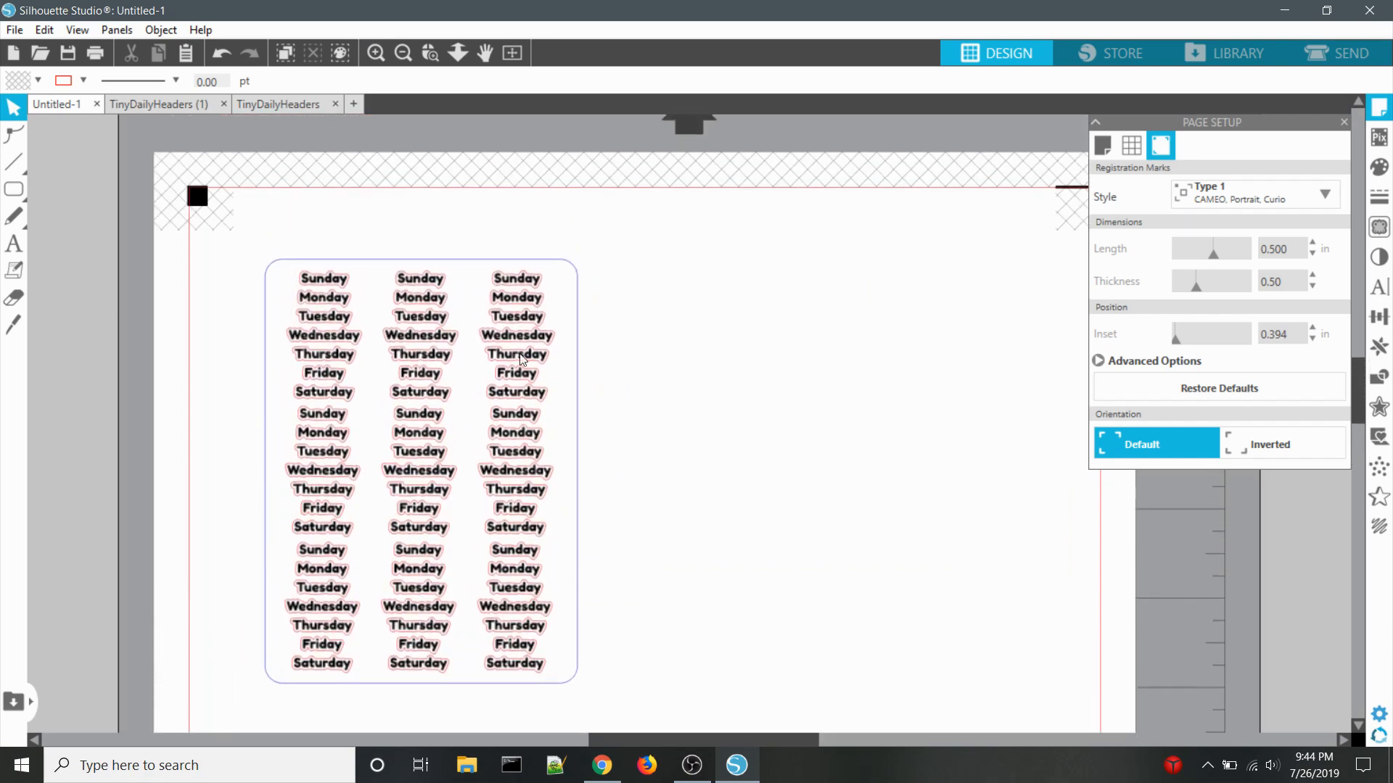
pyautogui.moveTo(648, 740); pyautogui.dragTo(637, 693)
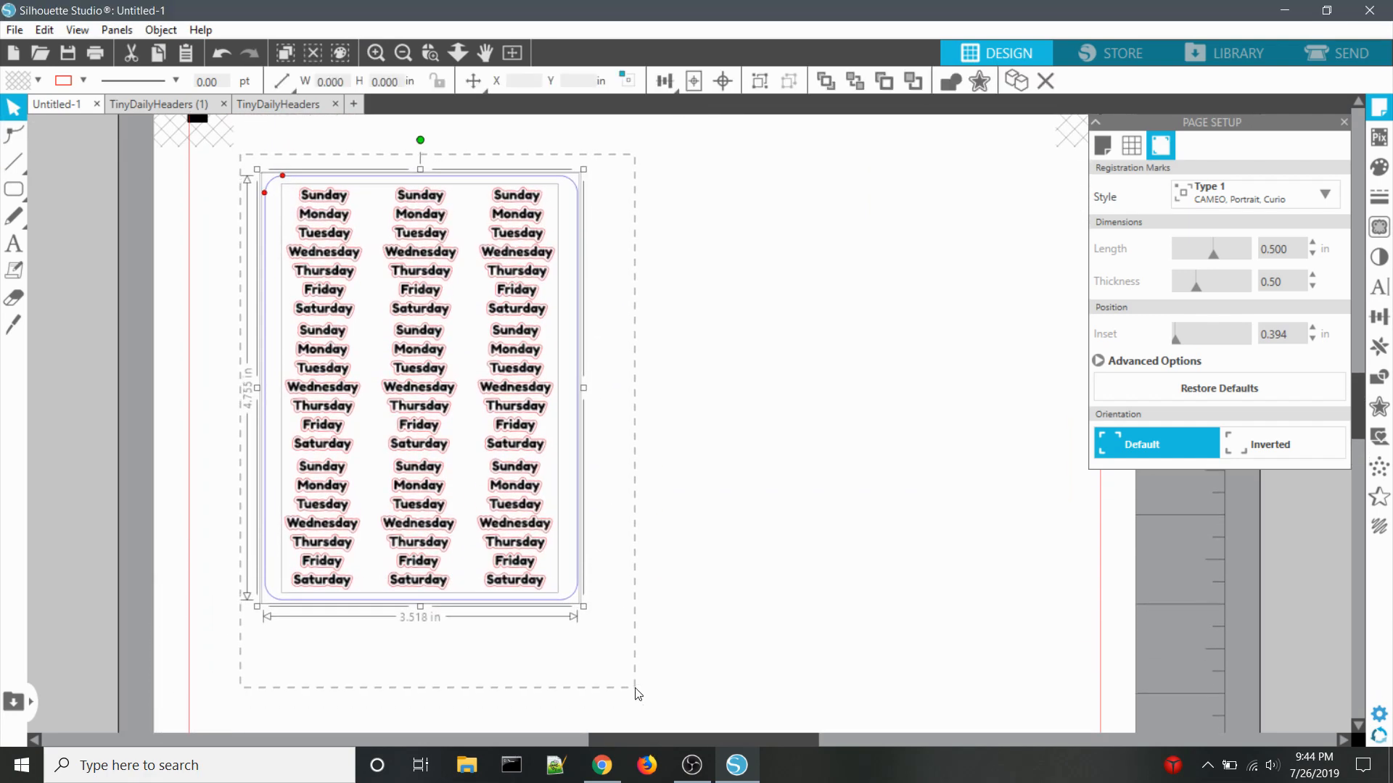
pyautogui.scroll(1, 638, 665)
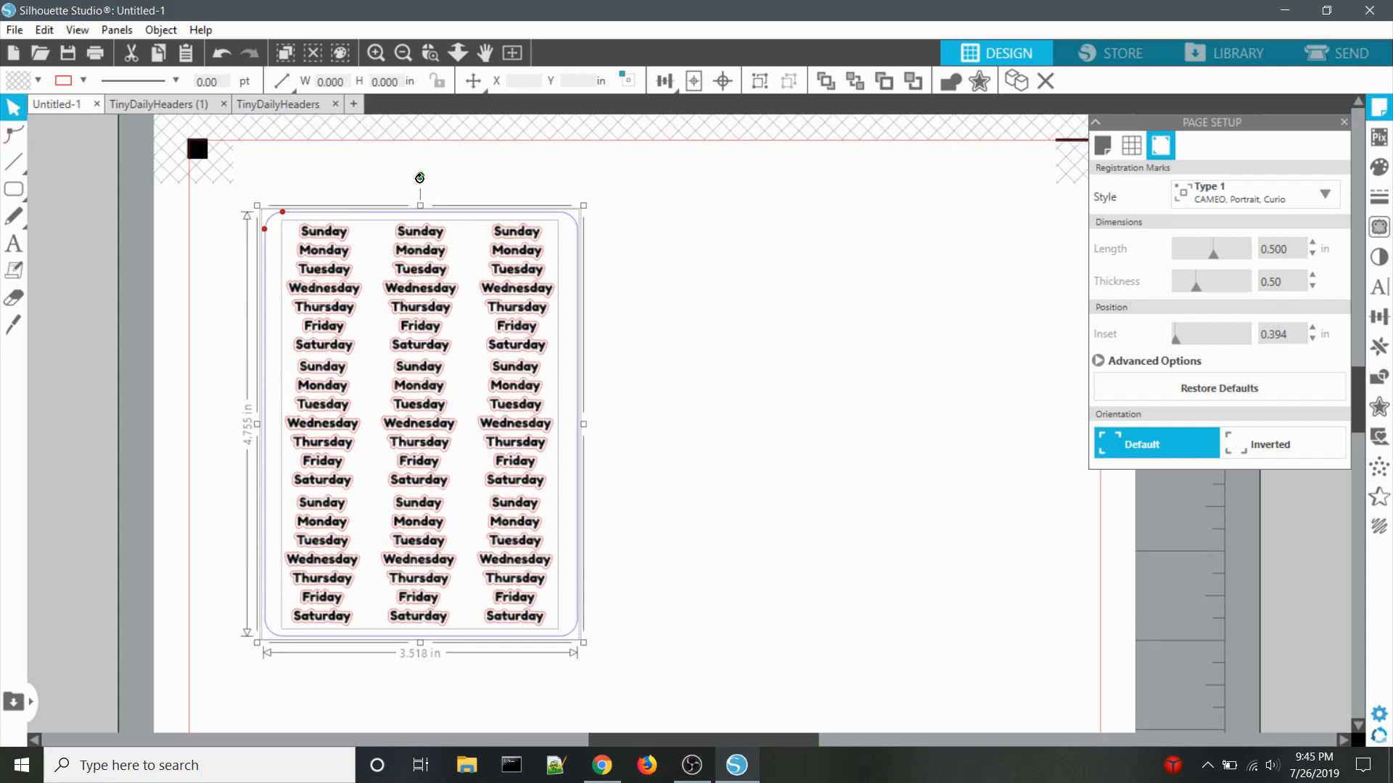
pyautogui.moveTo(420, 178); pyautogui.dragTo(673, 436)
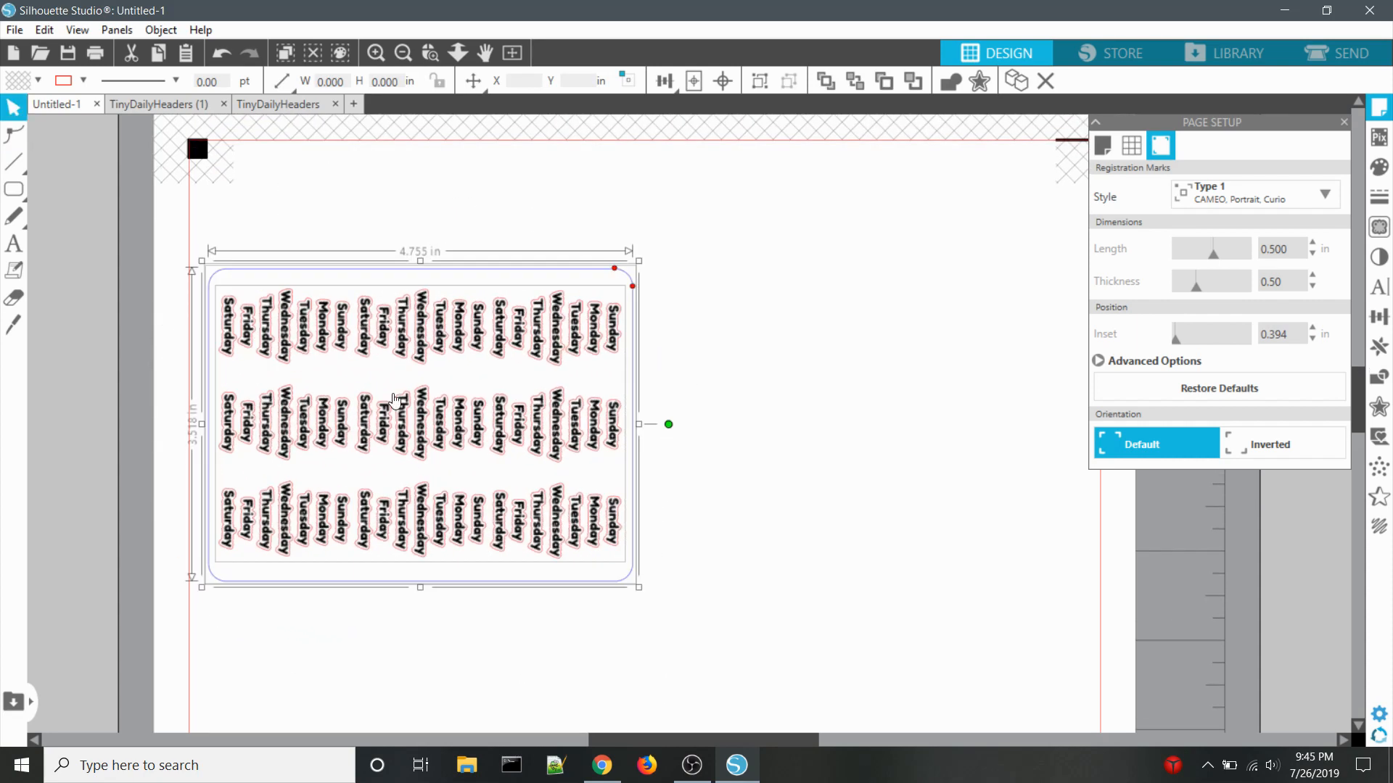
pyautogui.moveTo(393, 401); pyautogui.dragTo(397, 271)
# Duplicate the rotated weekday sheet and place the copy directly below the original with a small gap
pyautogui.hotkey('ctrl', 'd')
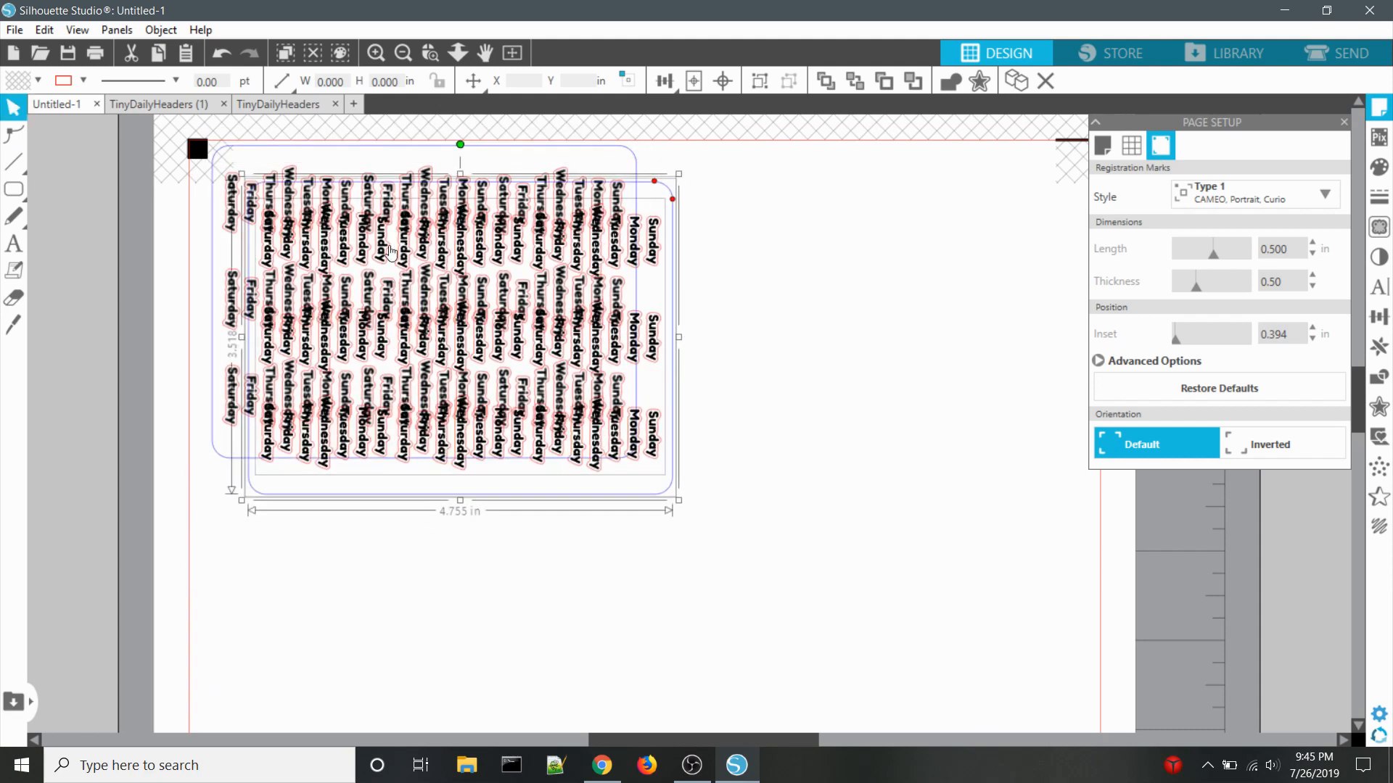
pyautogui.moveTo(650, 263); pyautogui.dragTo(638, 555)
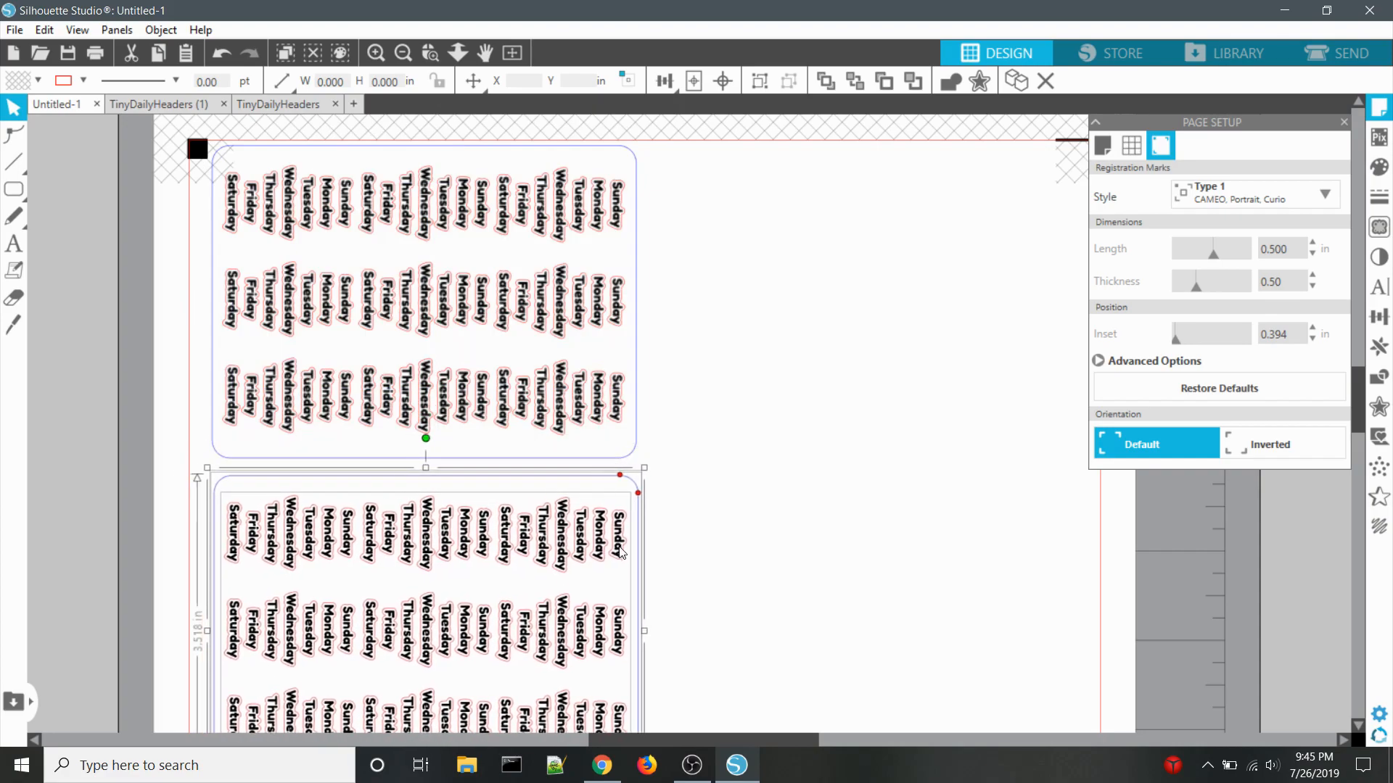